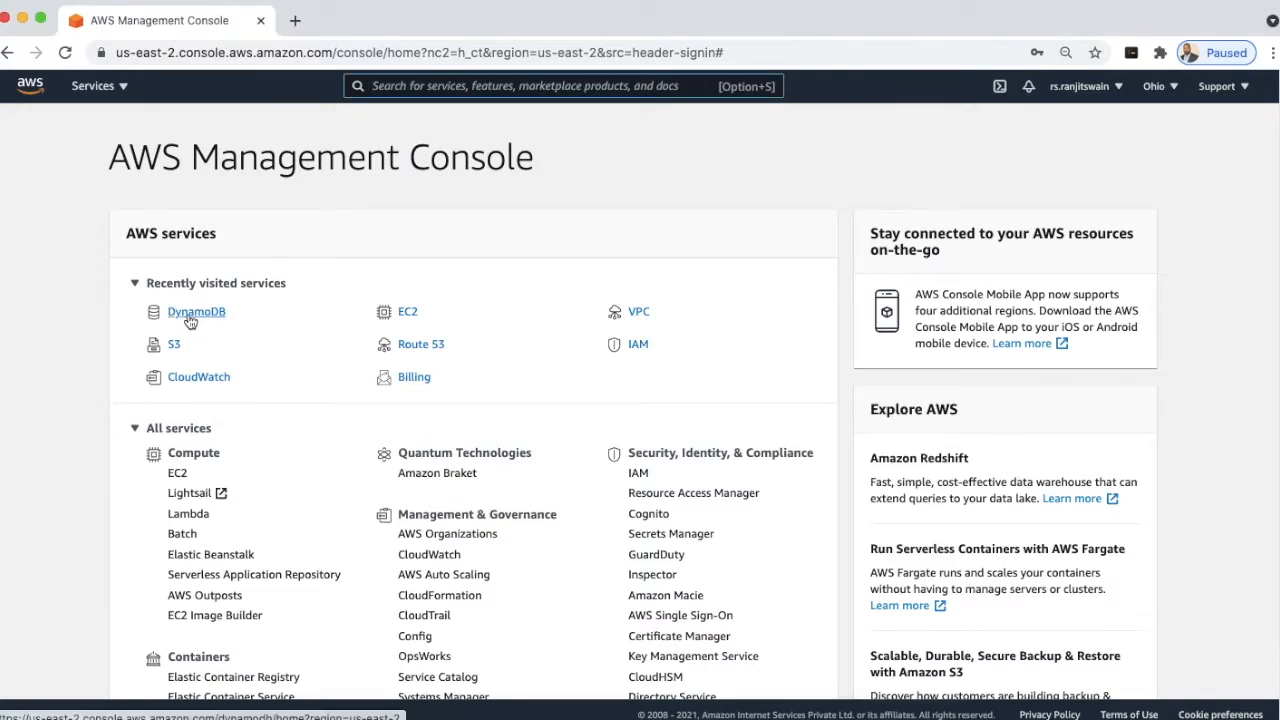
- Go to the DynamoDB tables list and start creating a new table
left_click(190, 318)
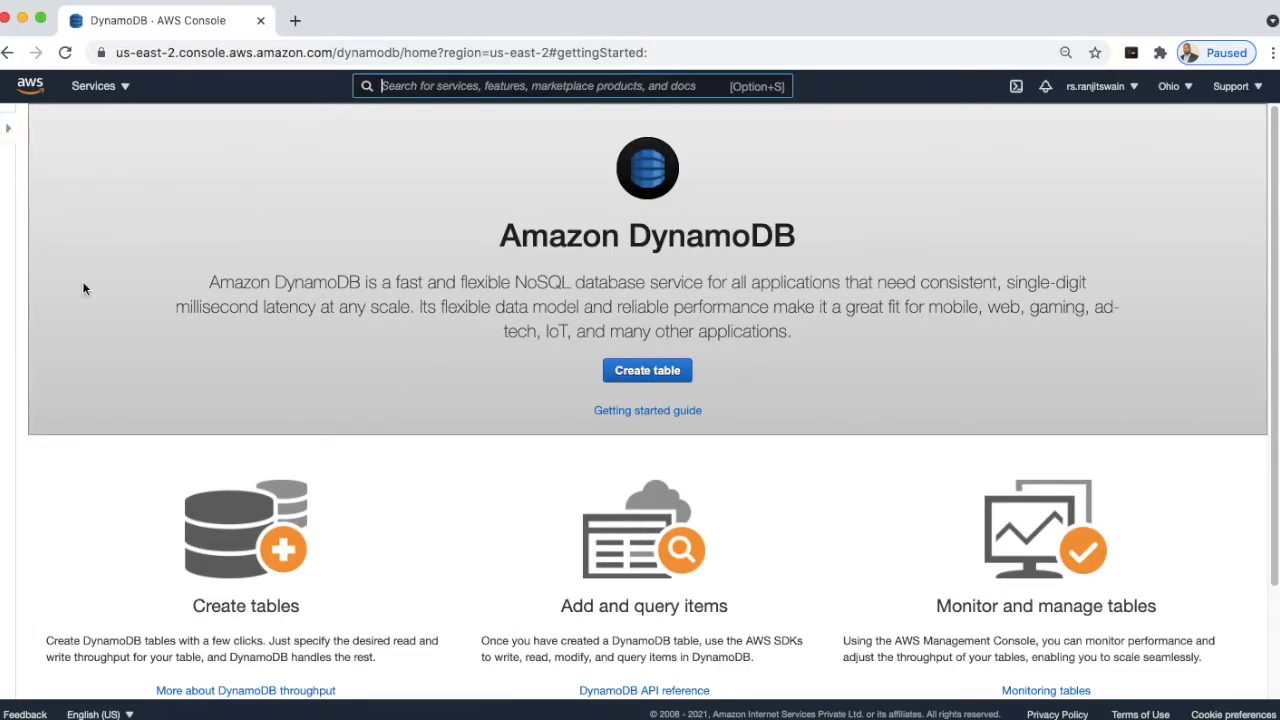
left_click(7, 130)
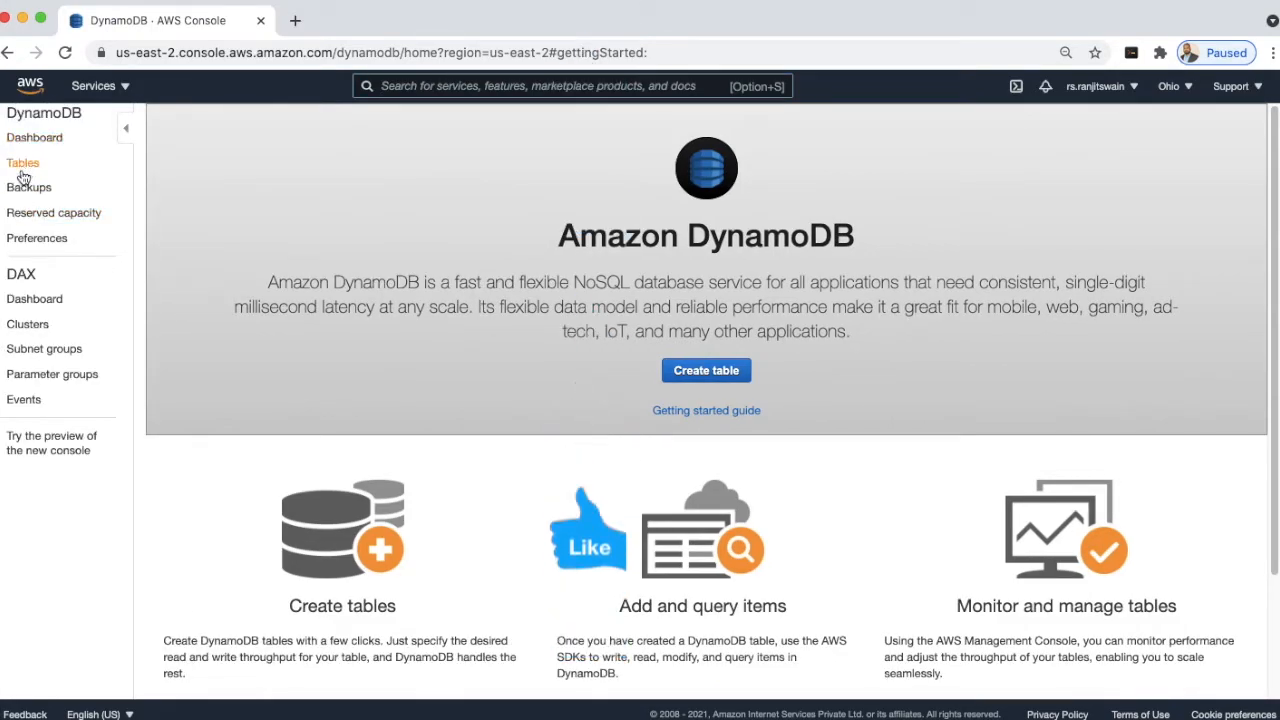
left_click(23, 164)
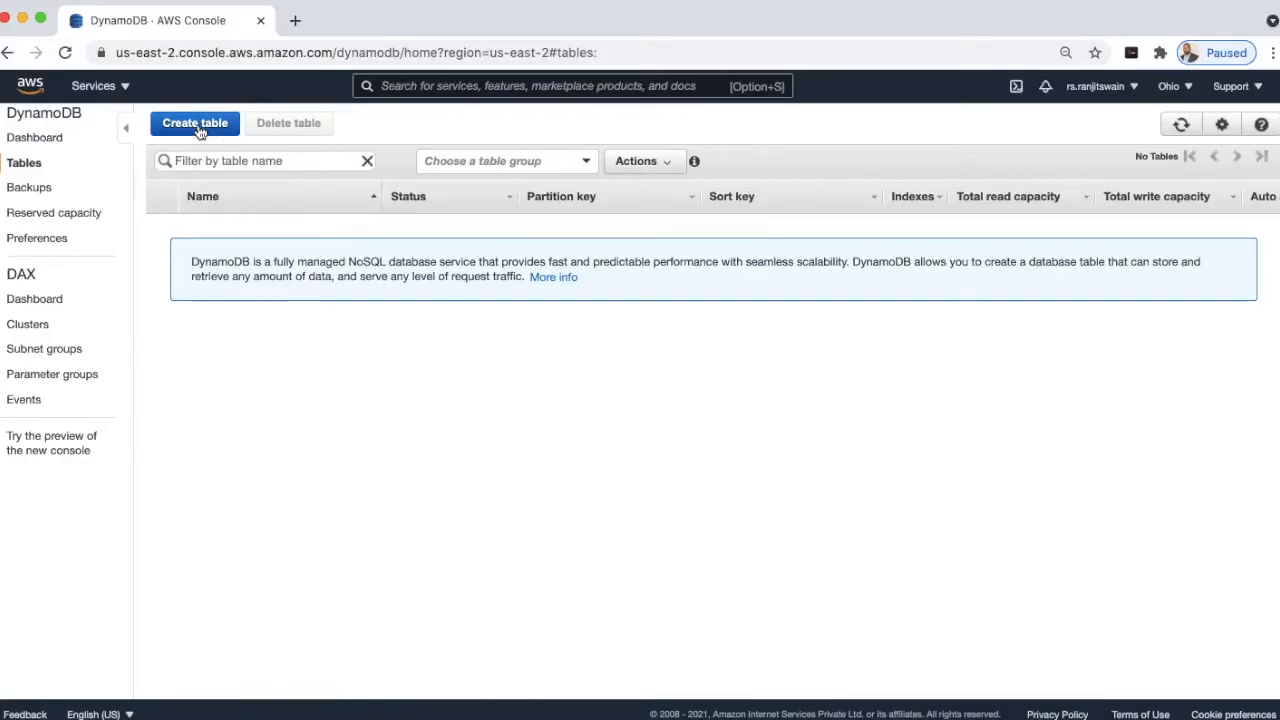
left_click(197, 124)
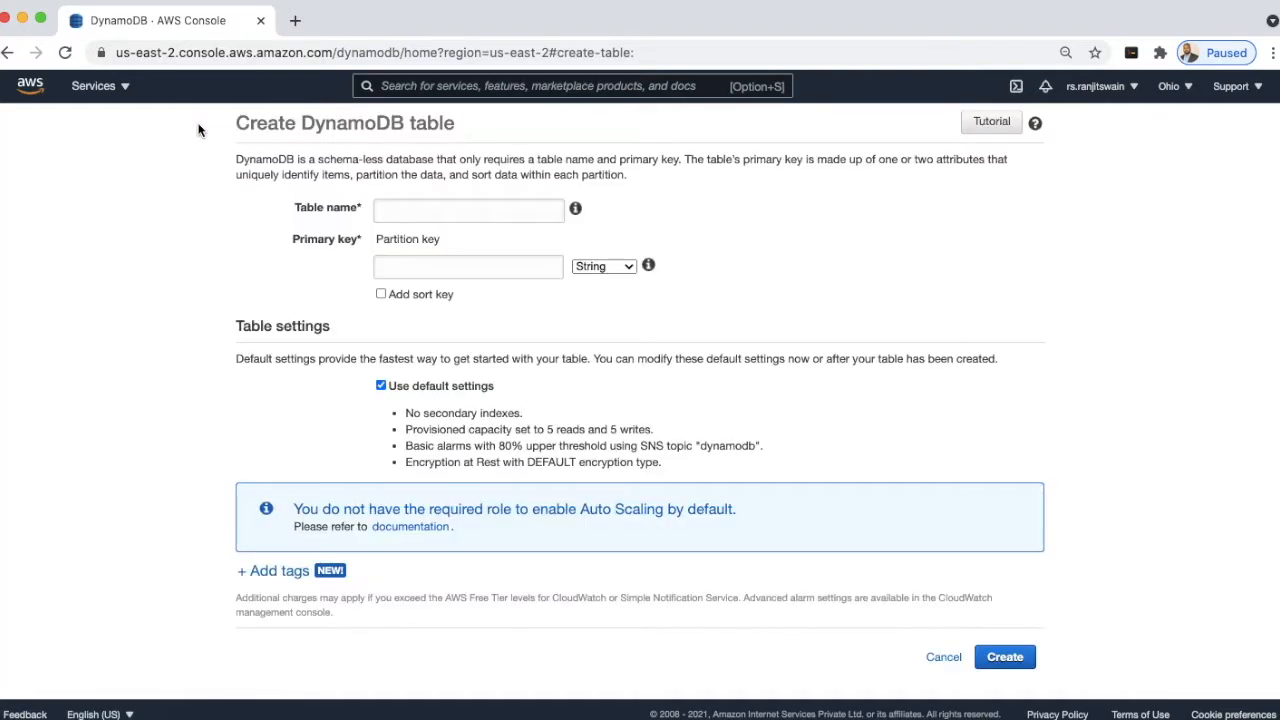
- Name the new table ProductDB and define its partition key as ProductID of type Number
left_click(443, 213)
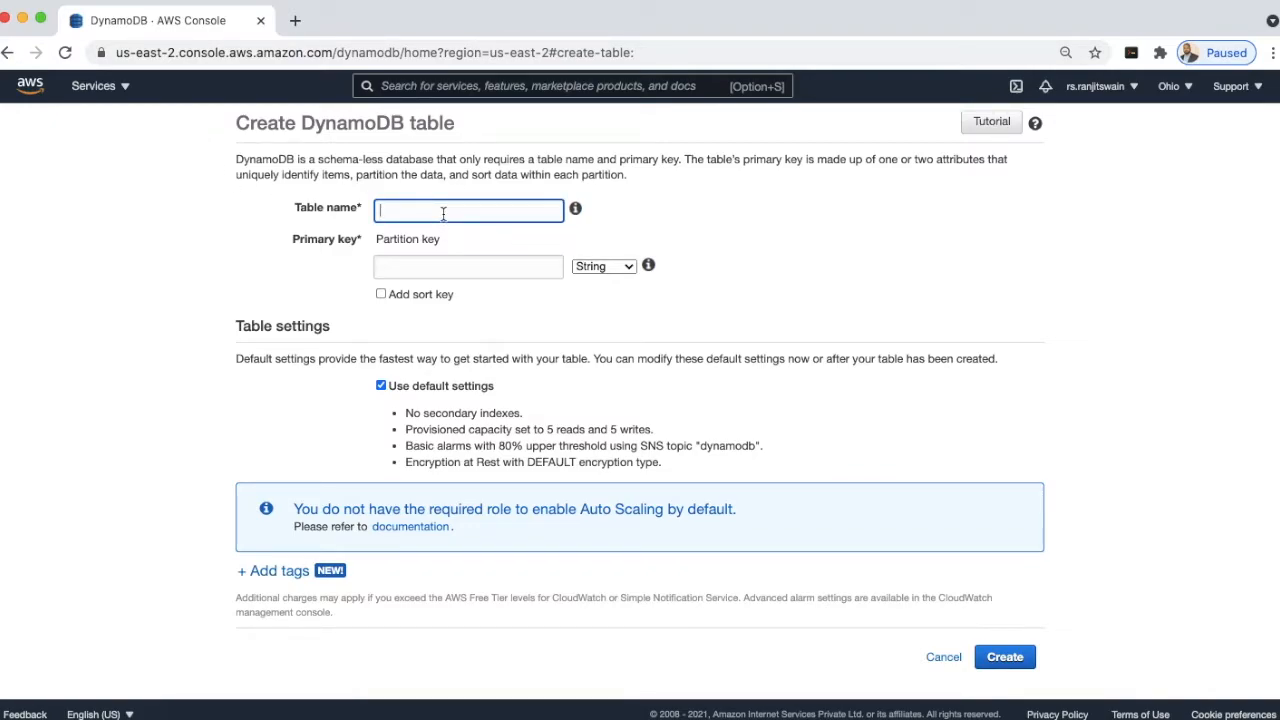
type("ProductDB")
key("Tab")
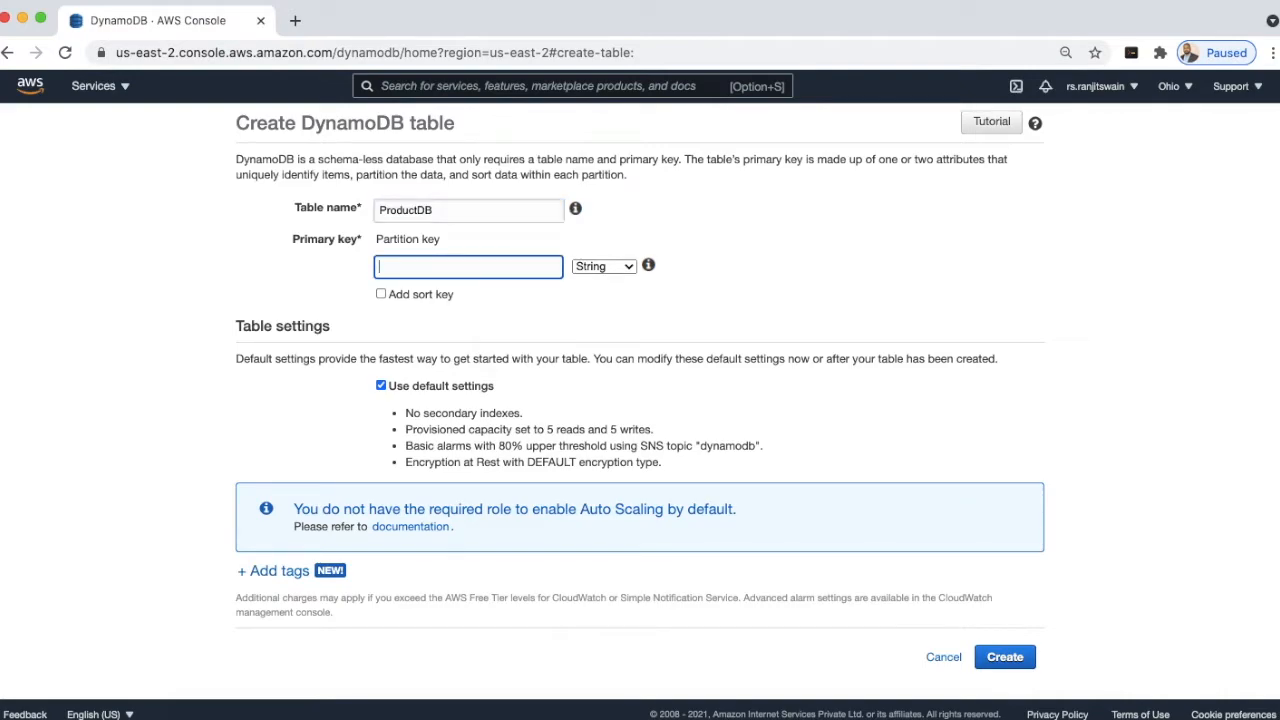
type("ProductID")
left_click(626, 266)
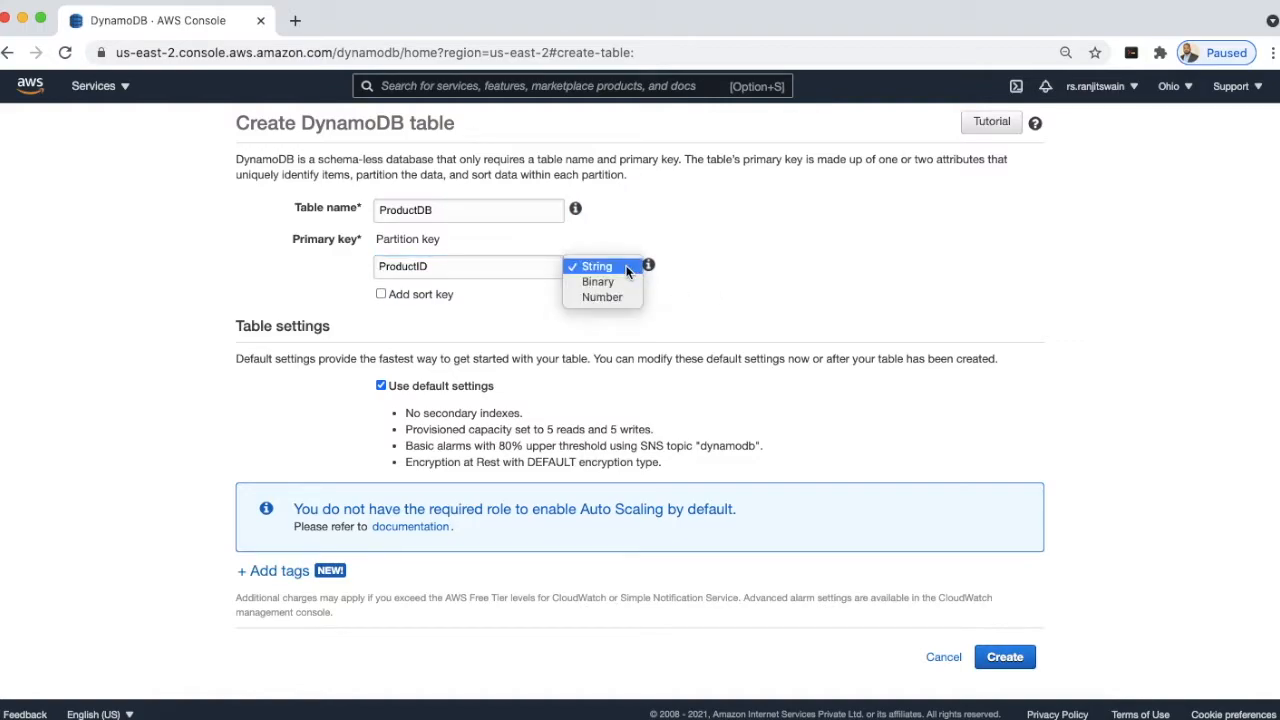
left_click(616, 297)
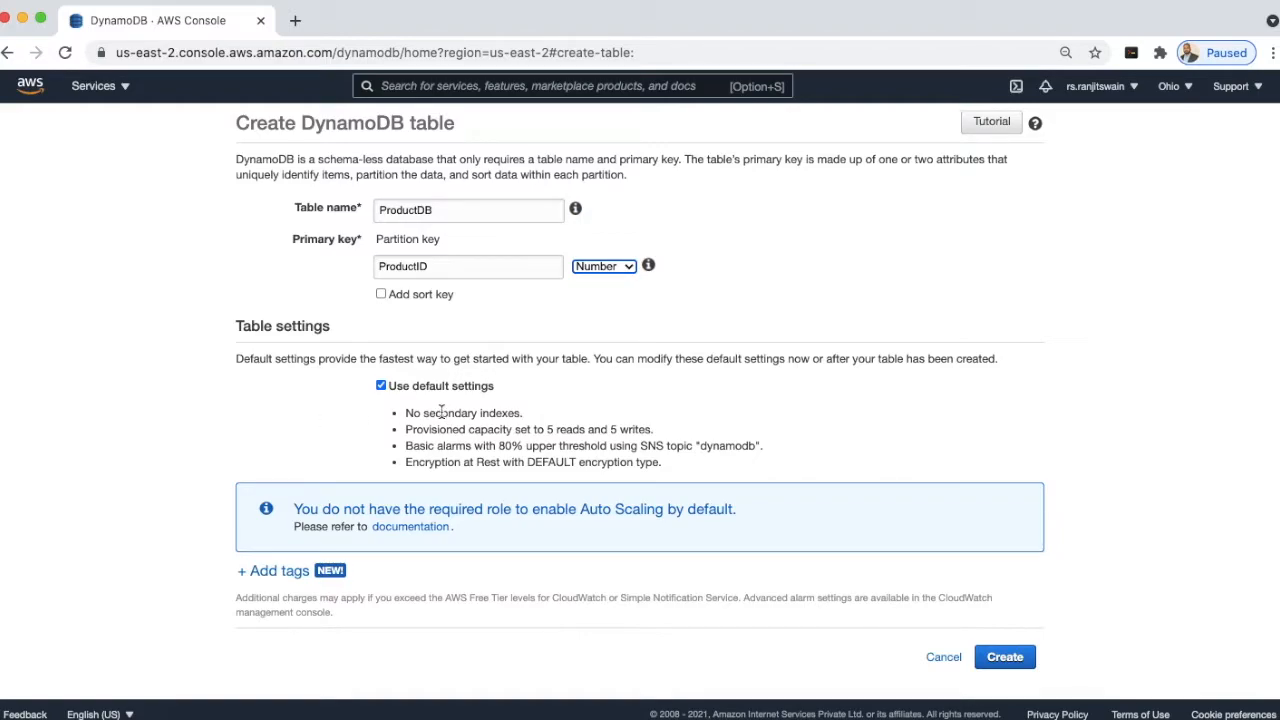
- Review the default table settings for secondary indexes, provisioned capacity and basic alarms
left_click_drag(405, 413, 524, 418)
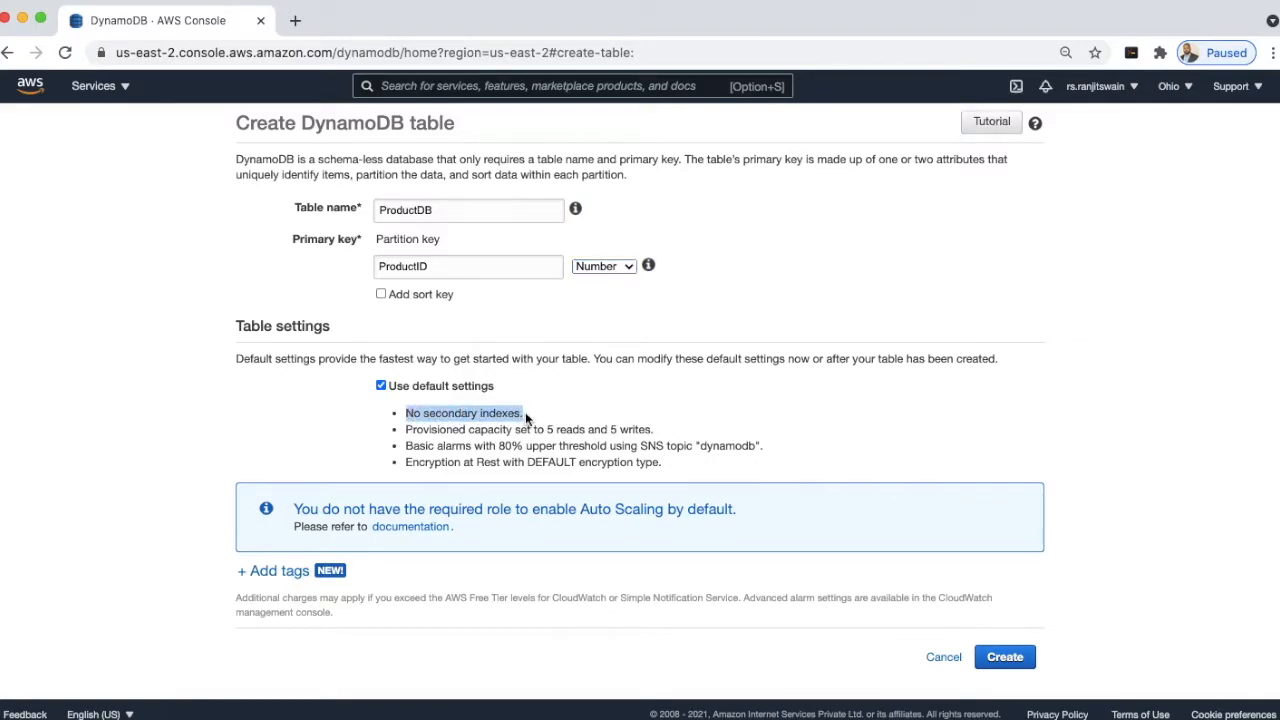
left_click(406, 435)
left_click_drag(406, 435, 654, 429)
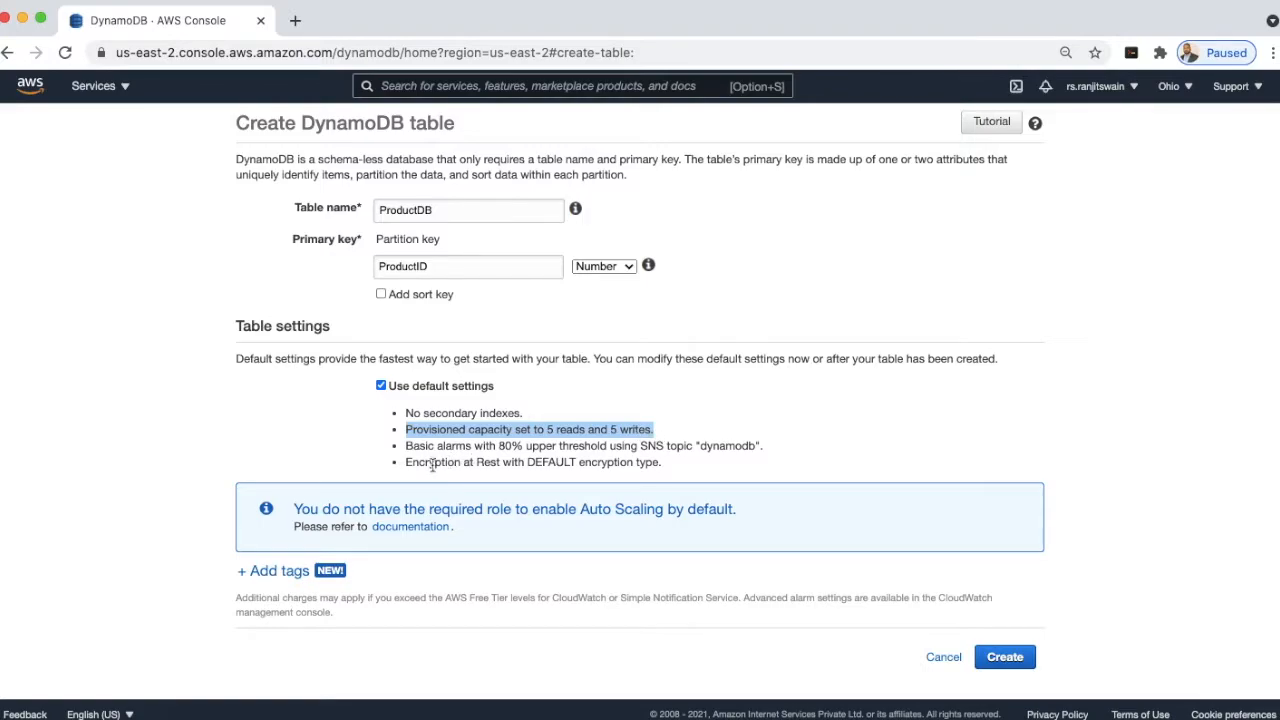
left_click_drag(406, 446, 762, 444)
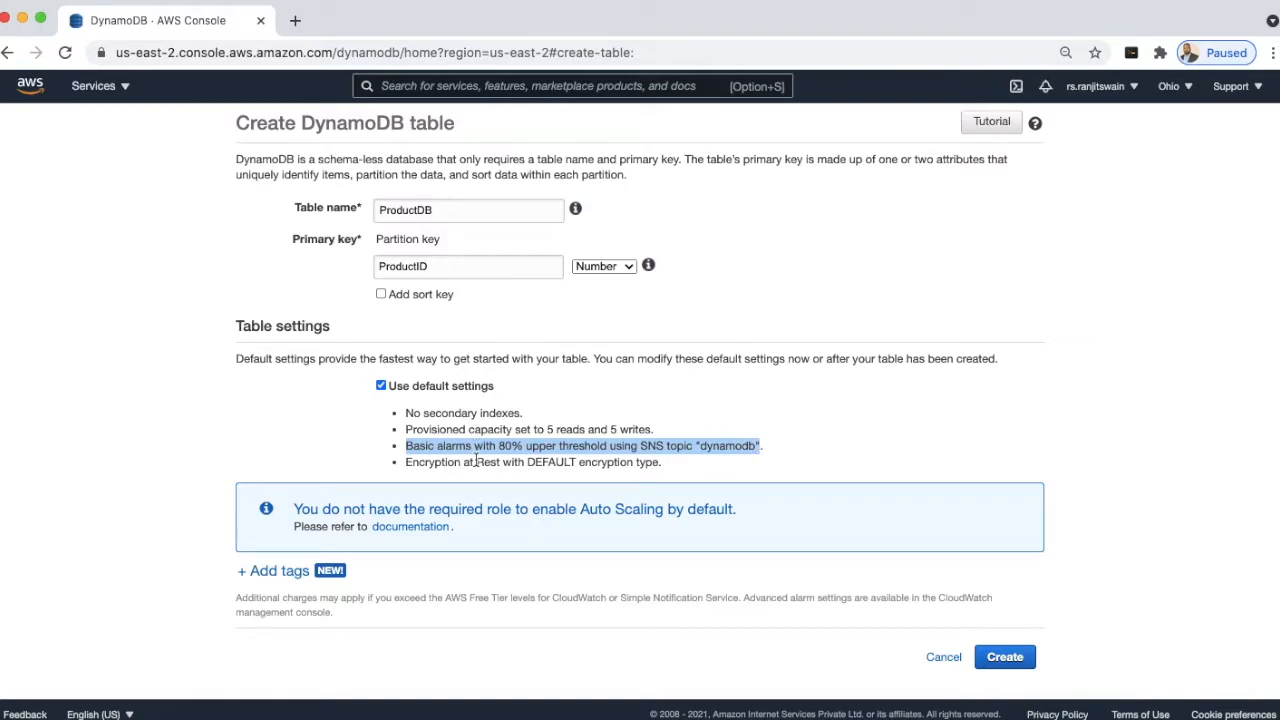
- Add a tag with key Name and value Product Database, and create the table
left_click(253, 576)
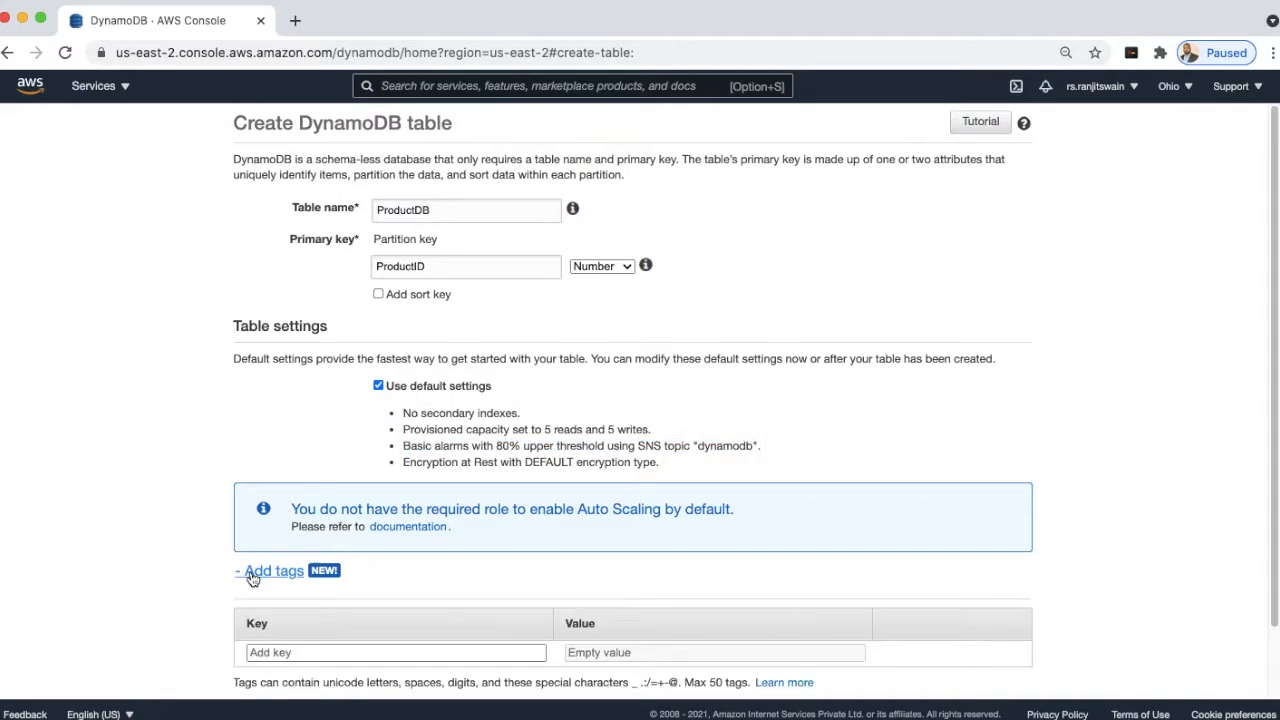
scroll(231, 440, "down", 2)
left_click(326, 577)
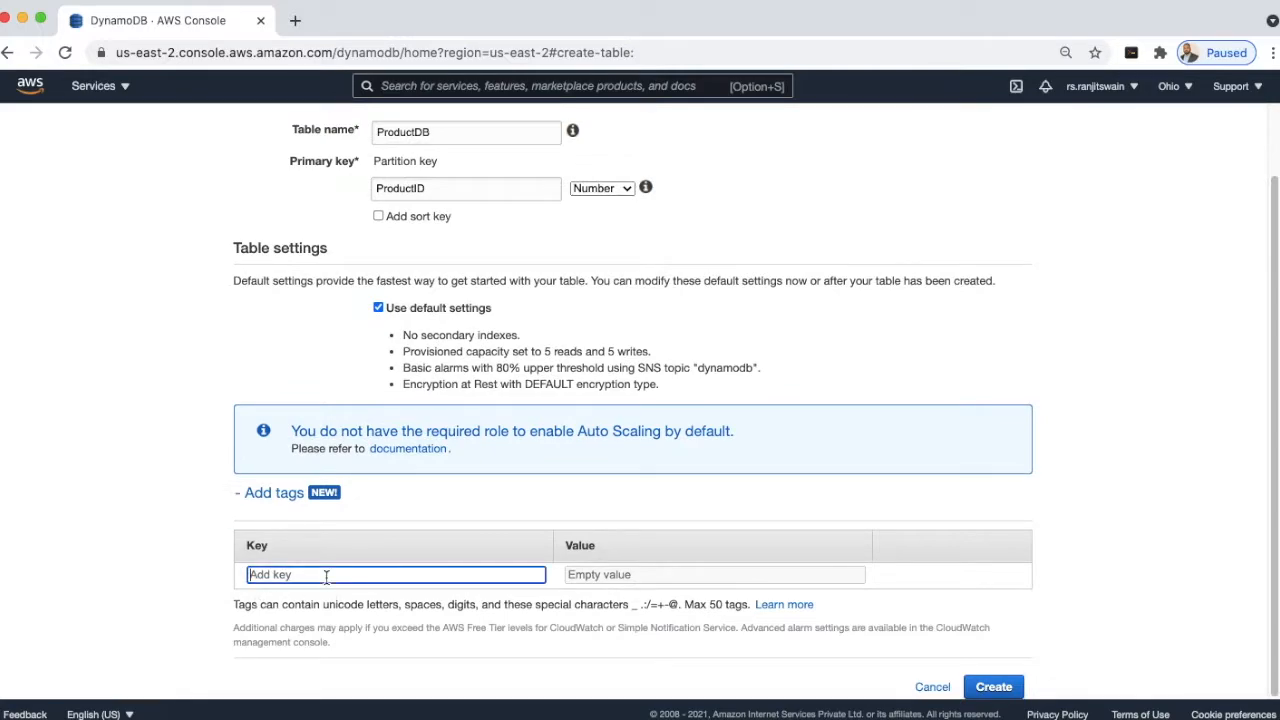
type("Name")
key("Tab")
type("Product")
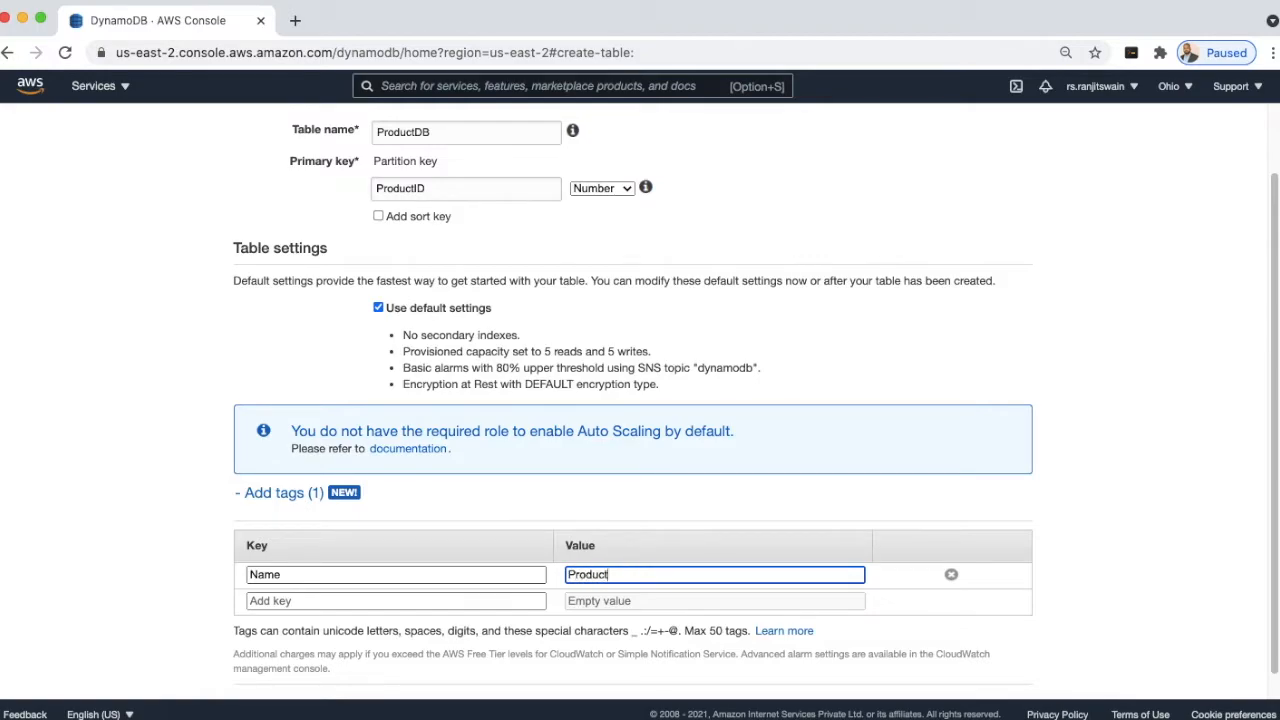
type(" Database")
scroll(413, 511, "down", 1)
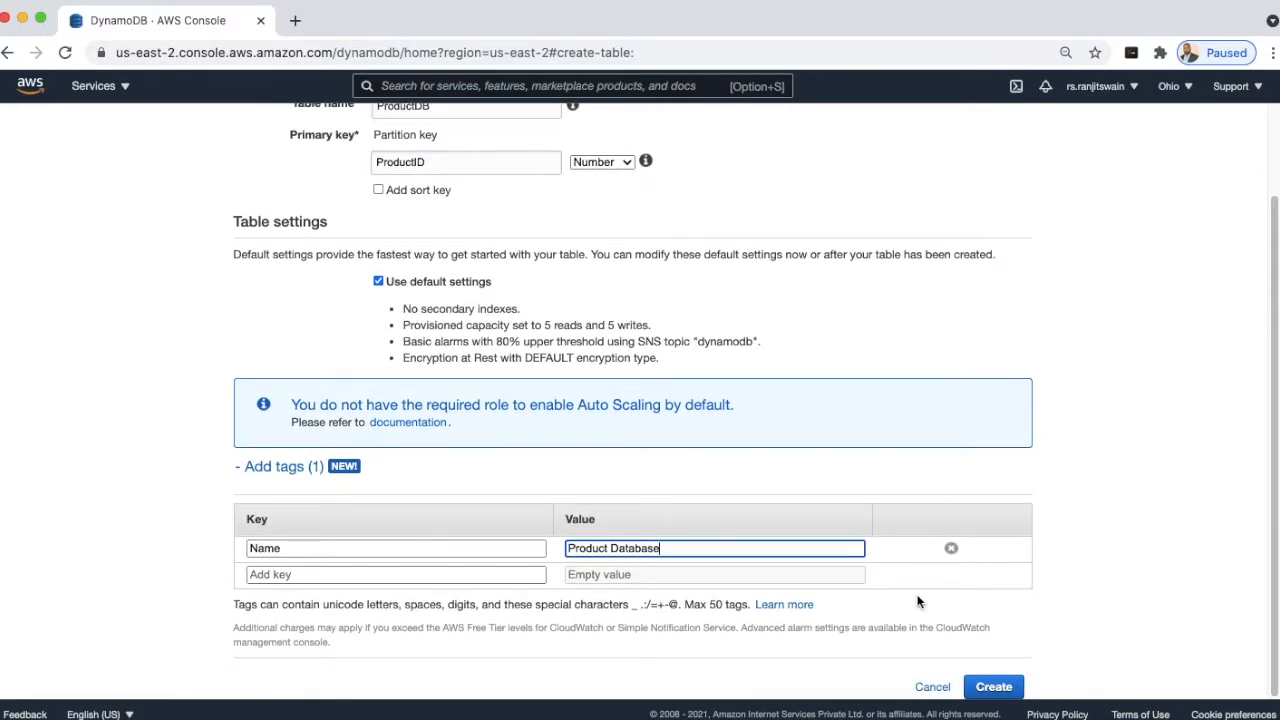
left_click(994, 687)
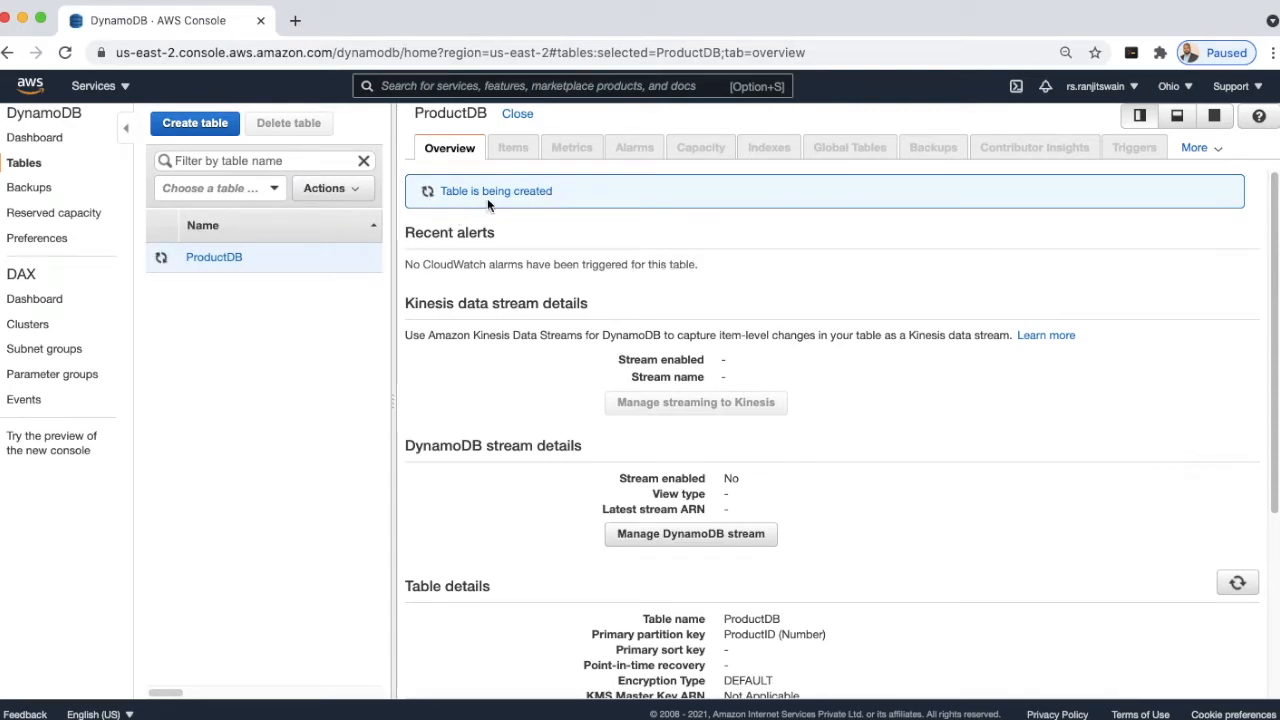
- Examine the recent alerts, Kinesis data stream and DynamoDB stream details in the ProductDB overview
triple_click(443, 196)
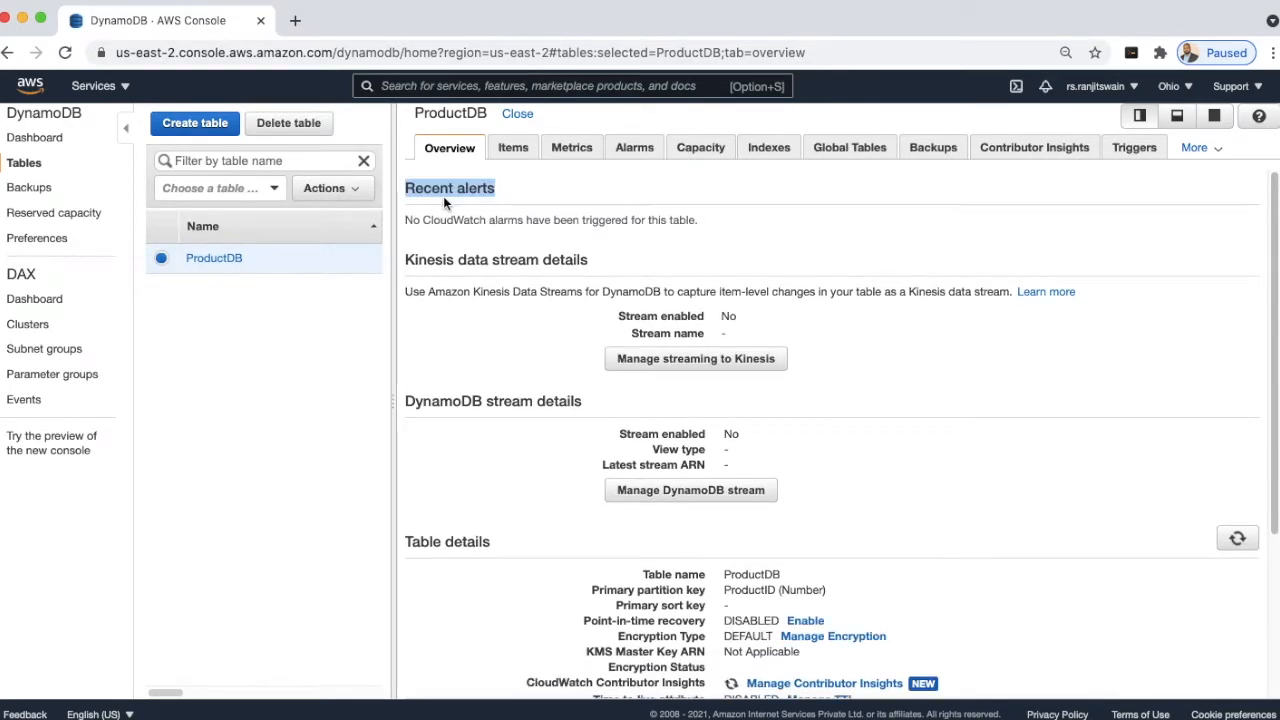
left_click(555, 197)
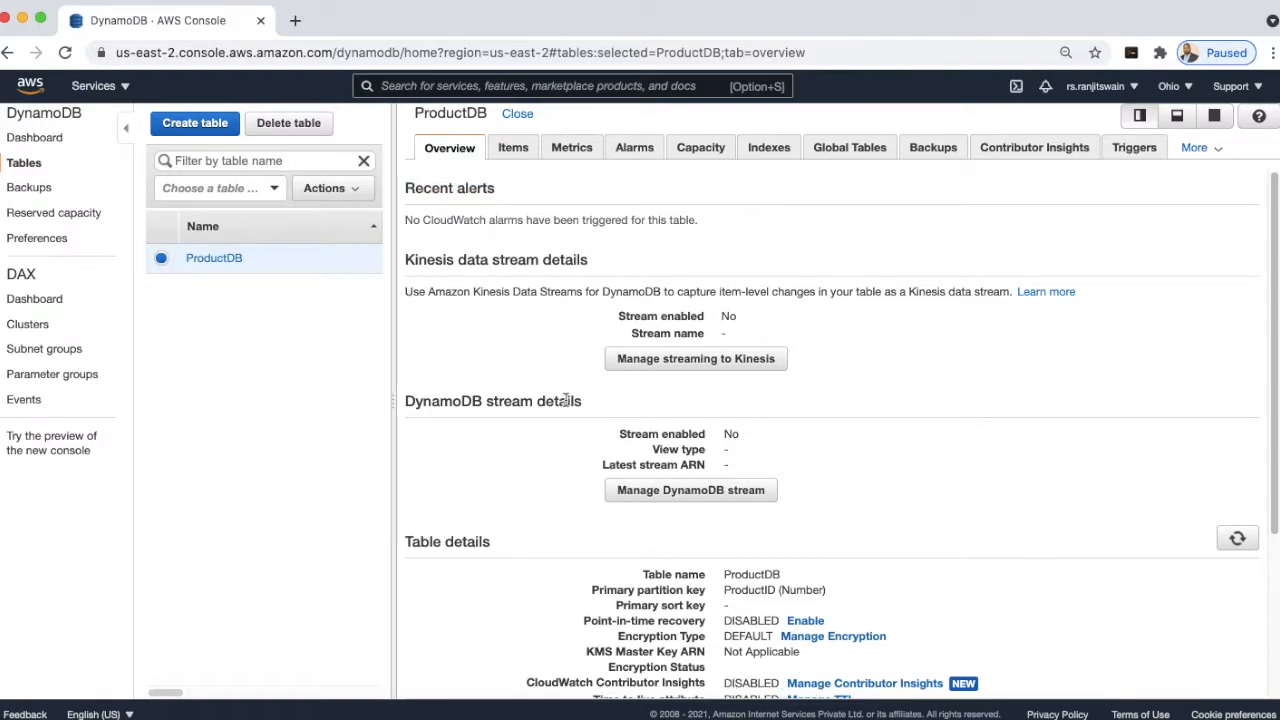
scroll(536, 400, "down", 1)
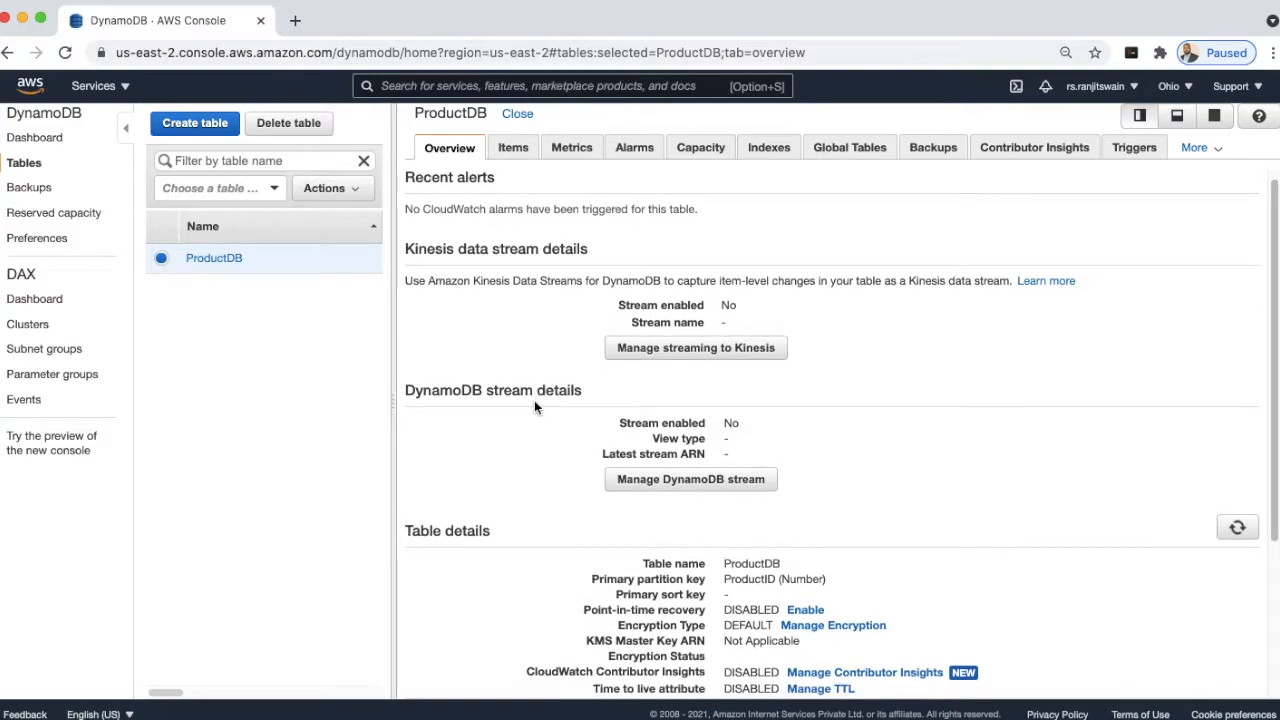
scroll(534, 400, "down", 2)
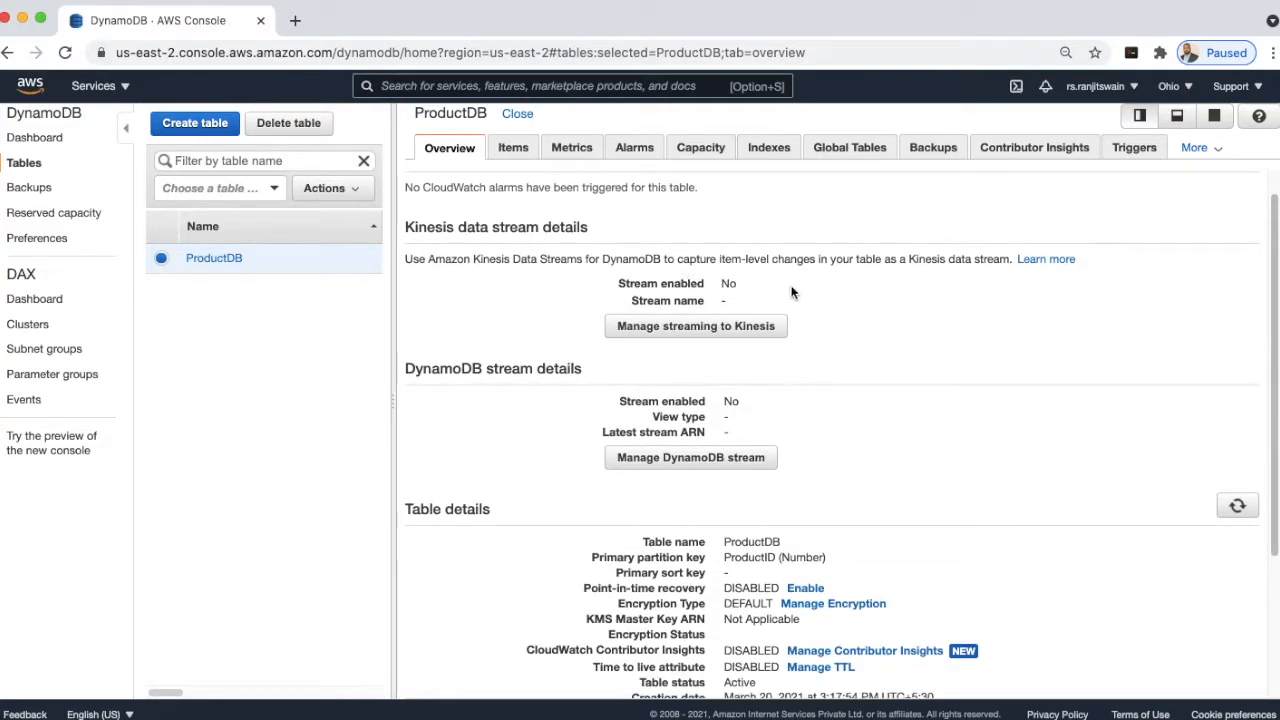
left_click_drag(406, 368, 762, 398)
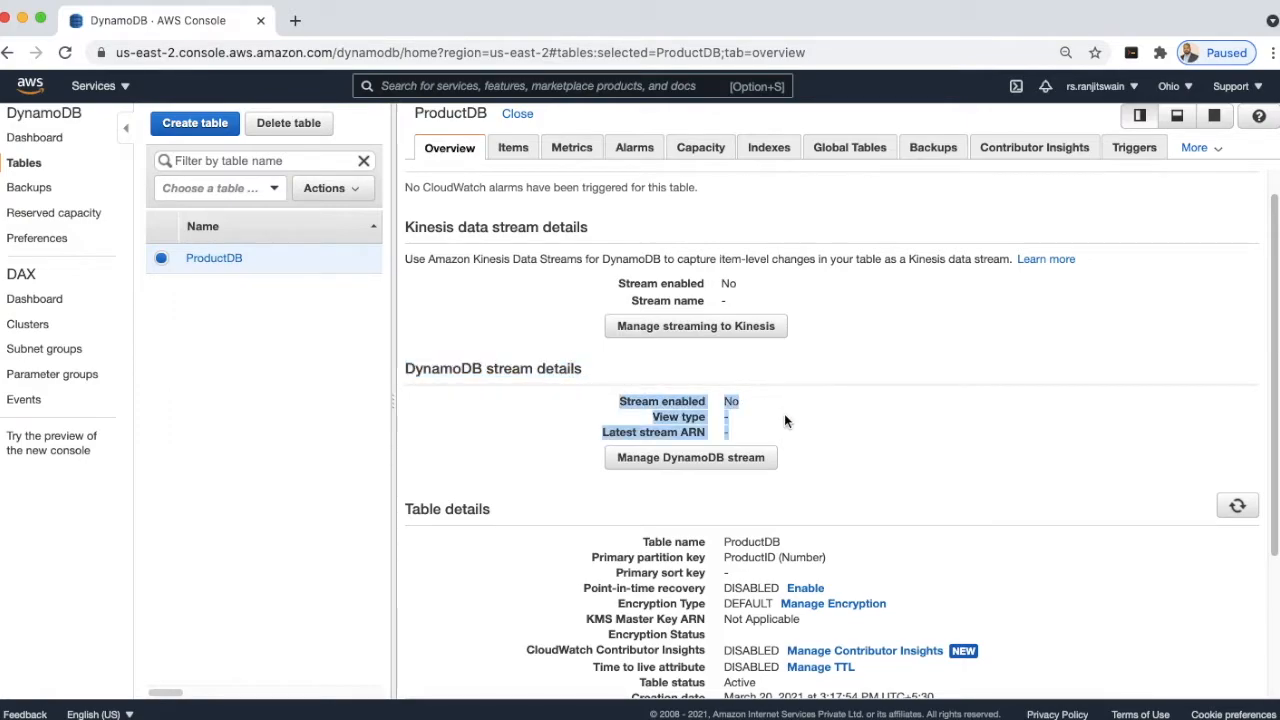
left_click(785, 418)
- Review the ProductDB table details, including its region and Amazon Resource Name
scroll(566, 457, "down", 3)
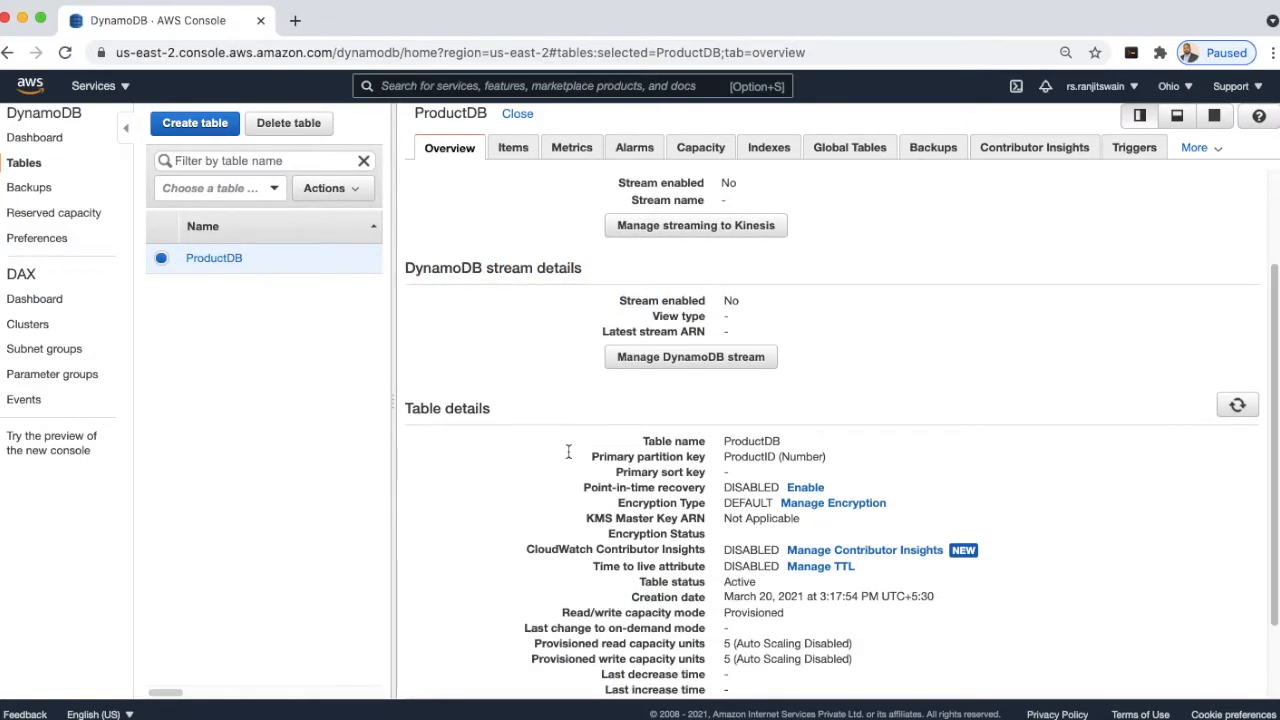
scroll(568, 452, "down", 2)
left_click_drag(412, 361, 526, 368)
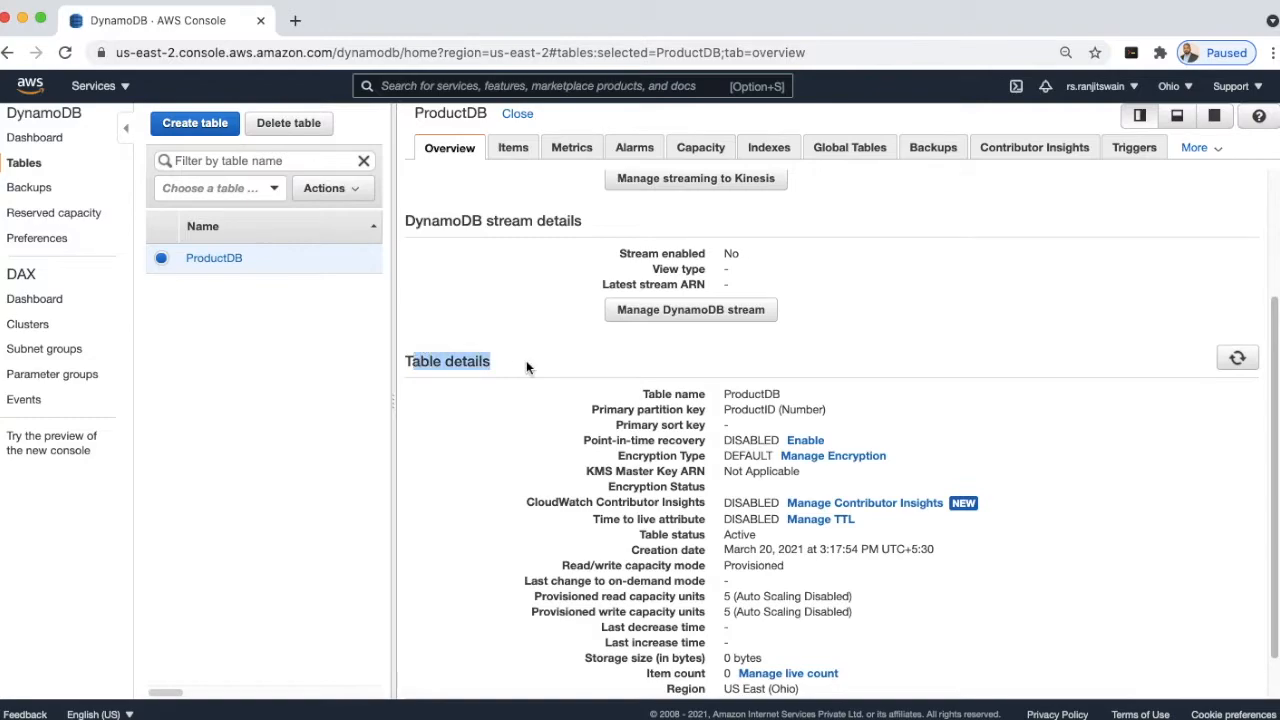
left_click(560, 400)
scroll(584, 405, "down", 2)
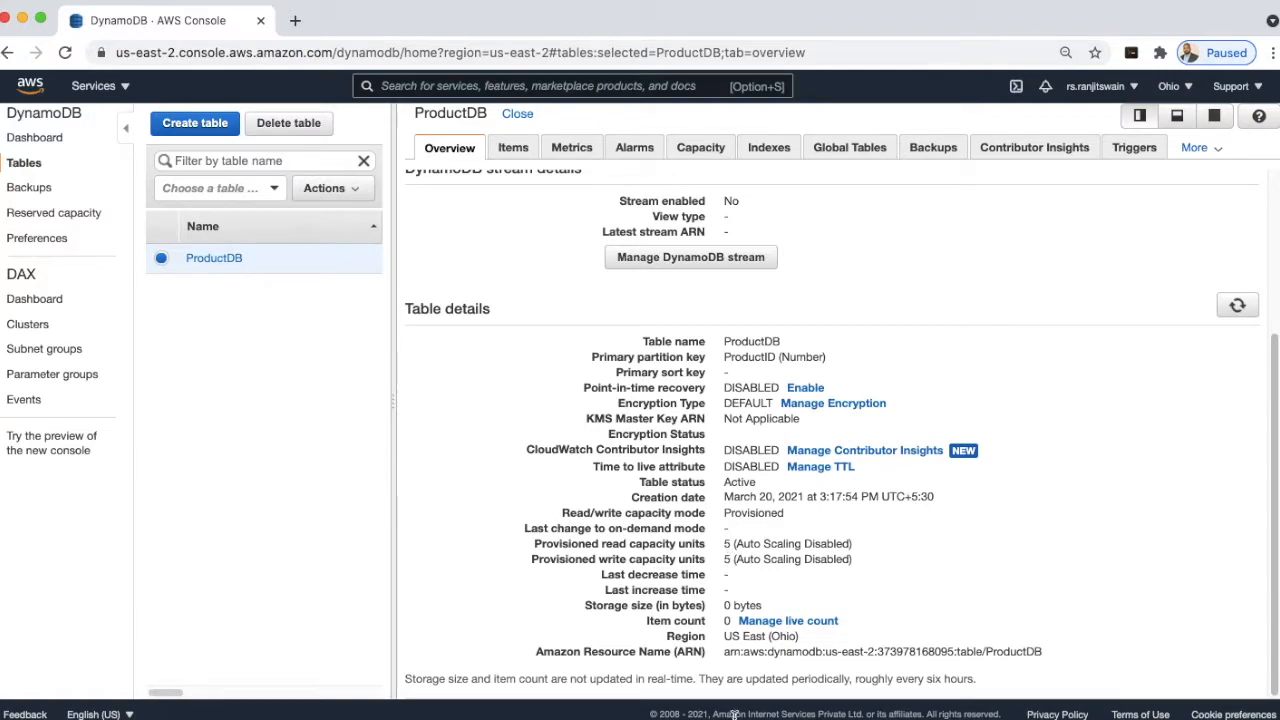
left_click_drag(686, 636, 801, 638)
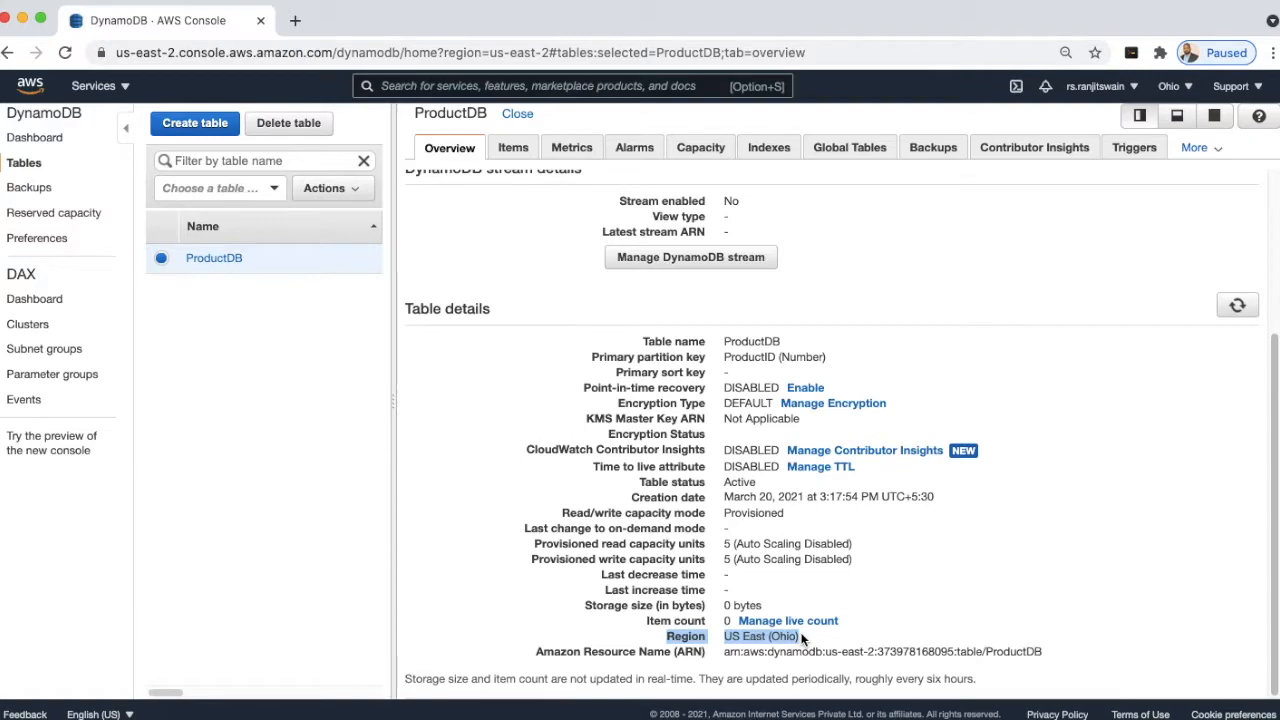
left_click(580, 648)
left_click_drag(537, 651, 1042, 651)
left_click(1042, 651)
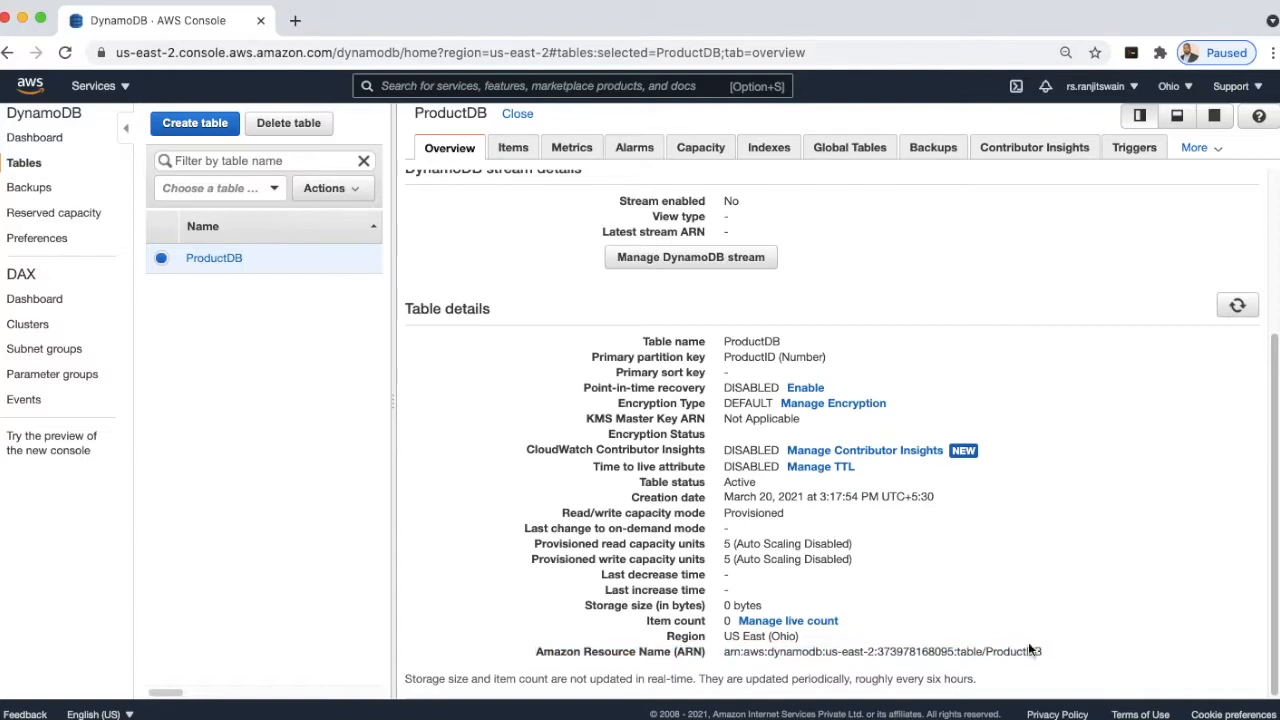
left_click_drag(724, 652, 1024, 671)
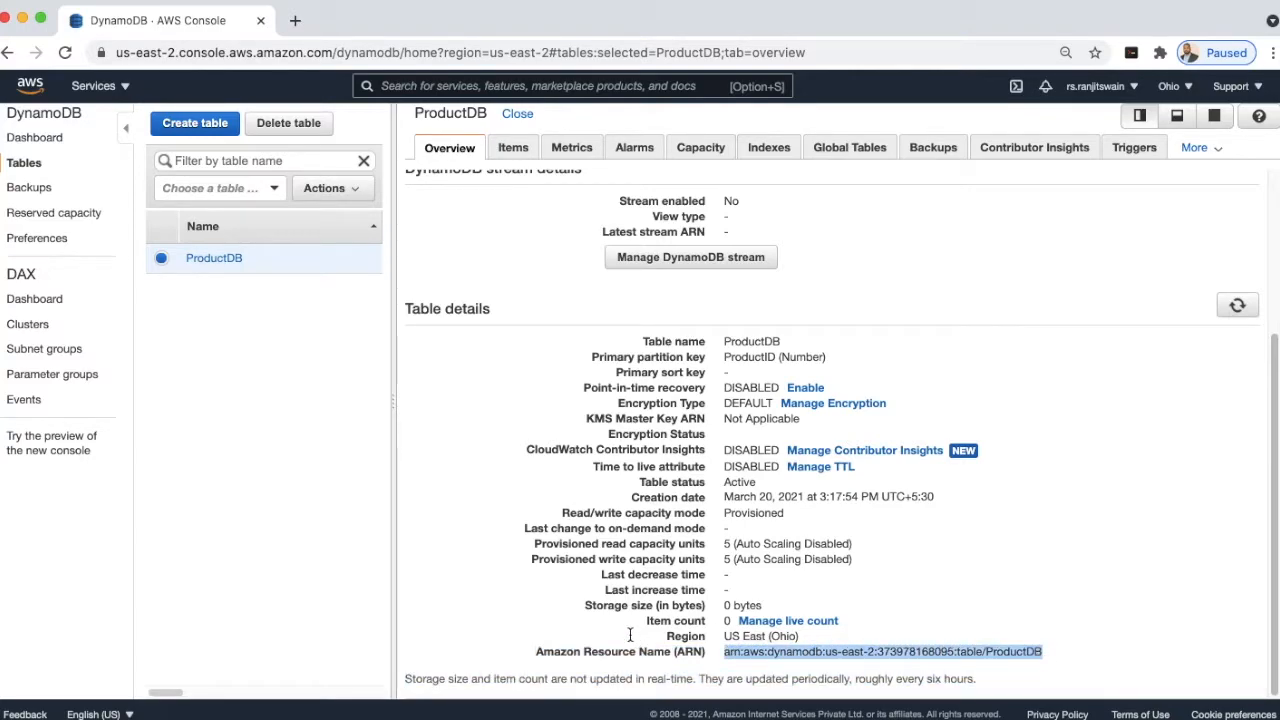
scroll(630, 635, "up", 1)
scroll(630, 635, "up", 5)
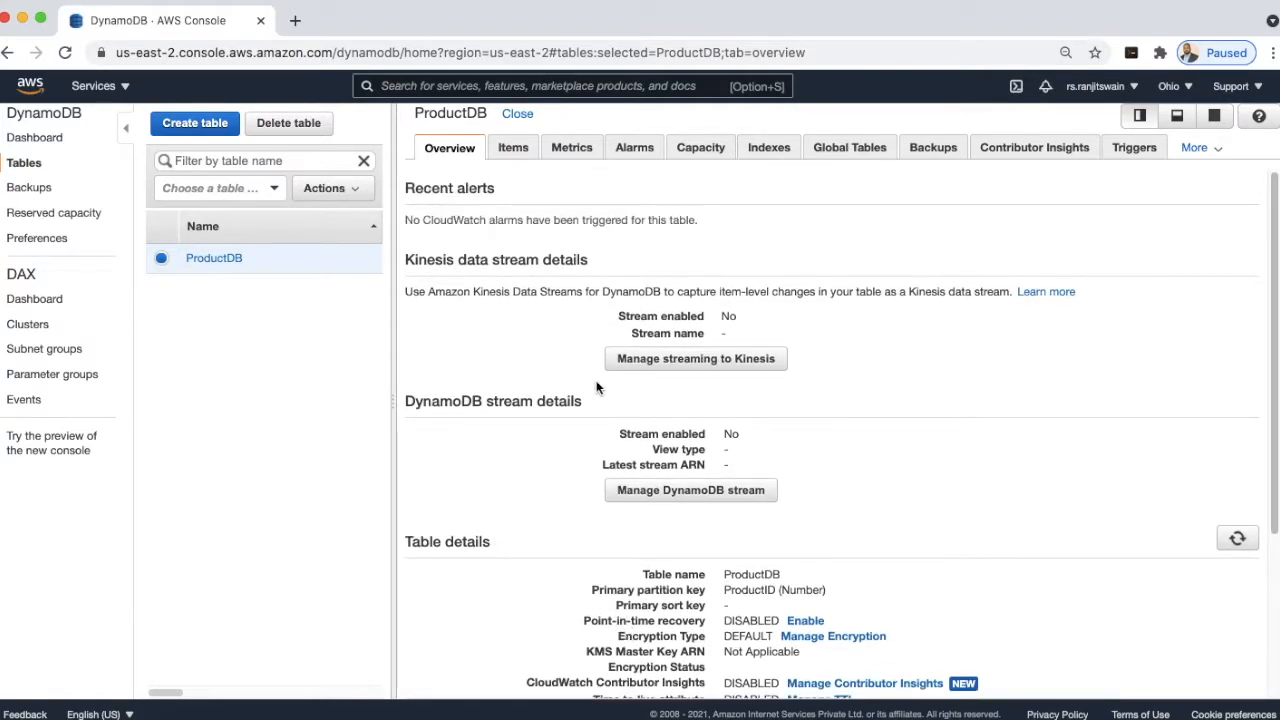
- Start a new item in ProductDB with ProductID 01 and append a String attribute ProductName with the value Torch Light
left_click(512, 149)
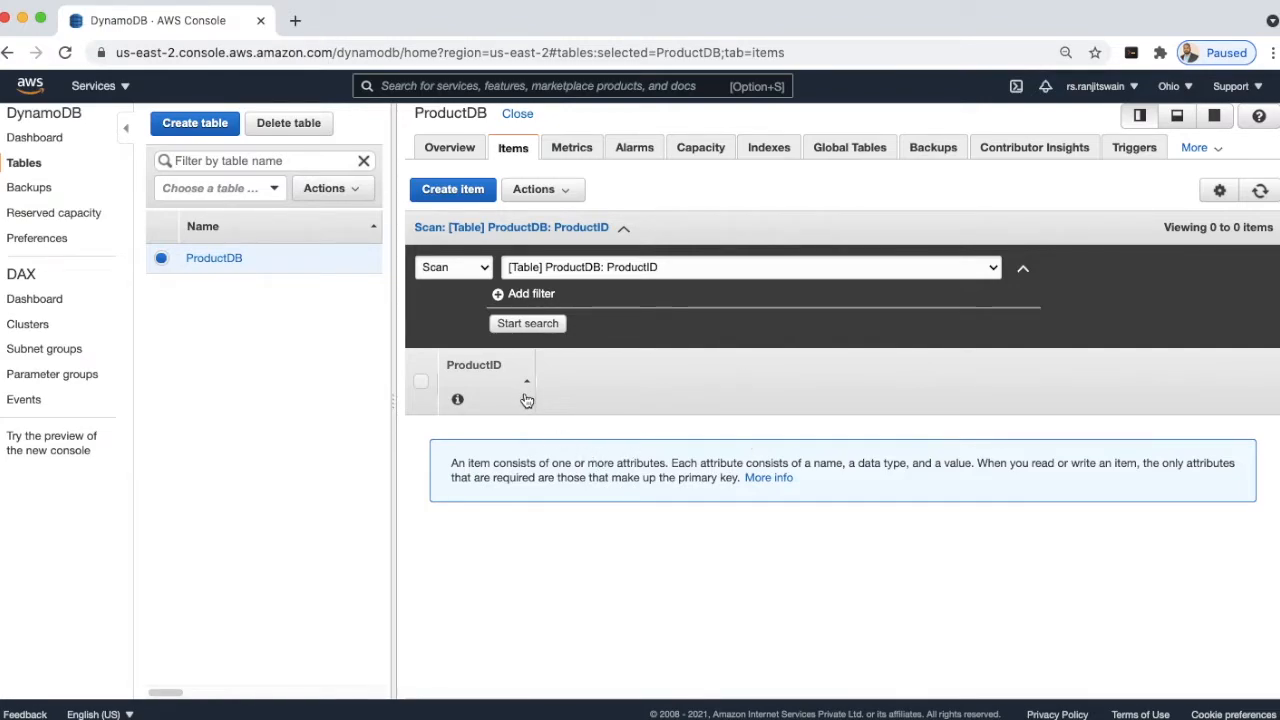
left_click(465, 189)
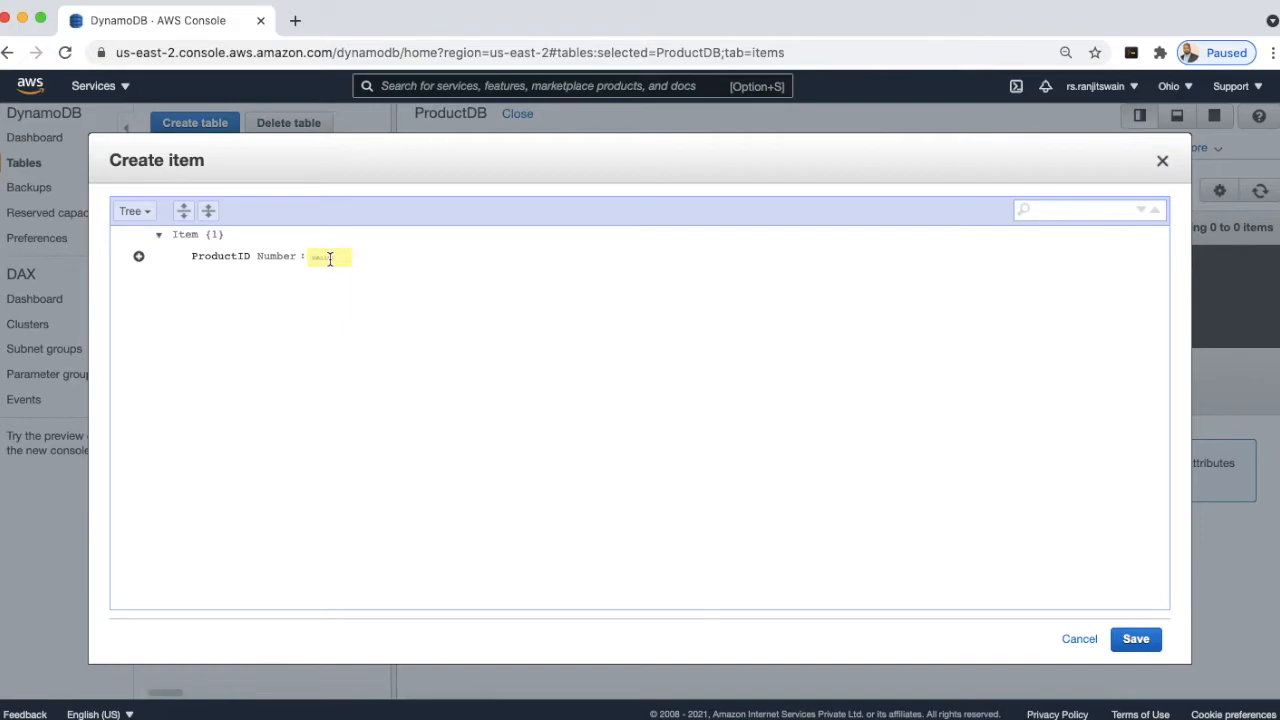
left_click(138, 256)
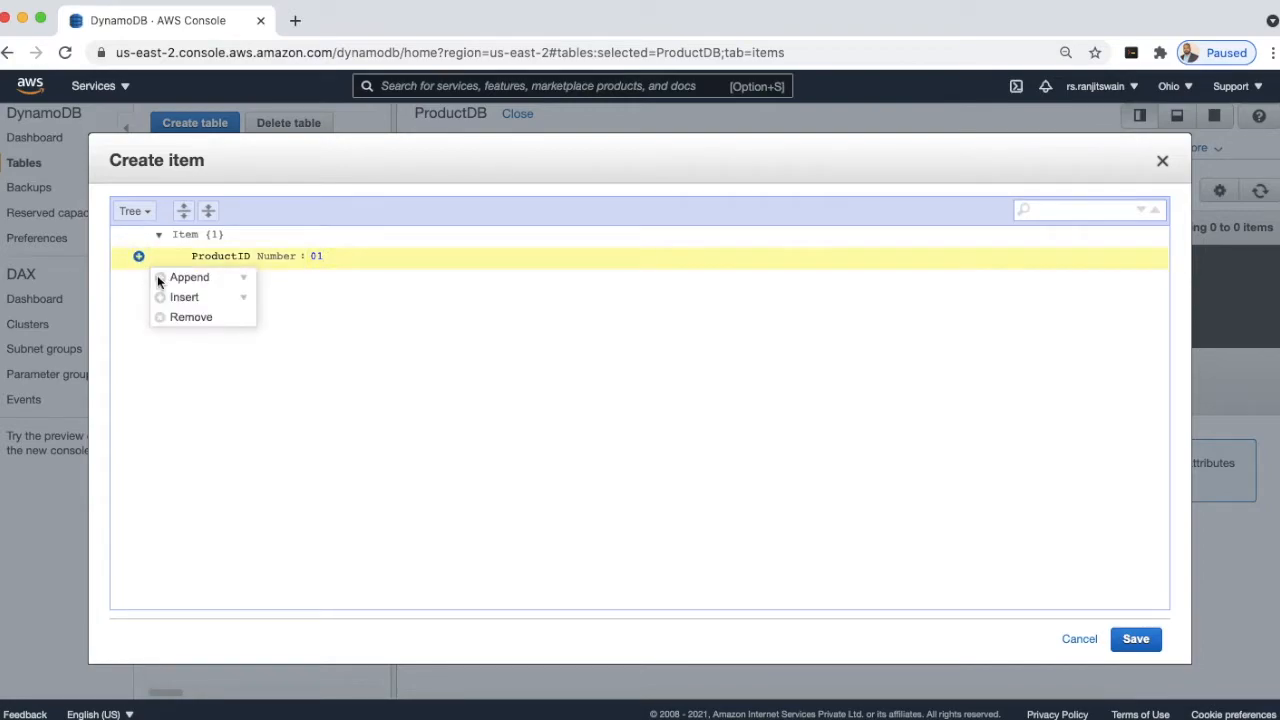
left_click(200, 287)
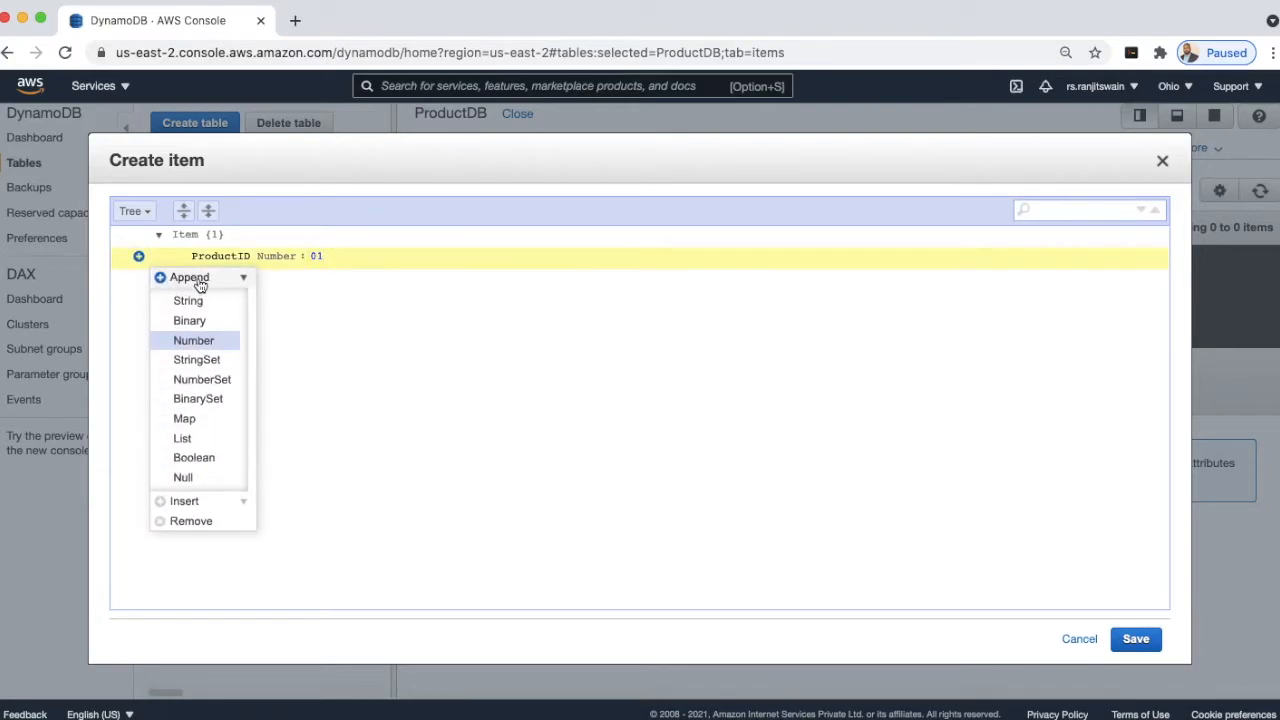
left_click(190, 300)
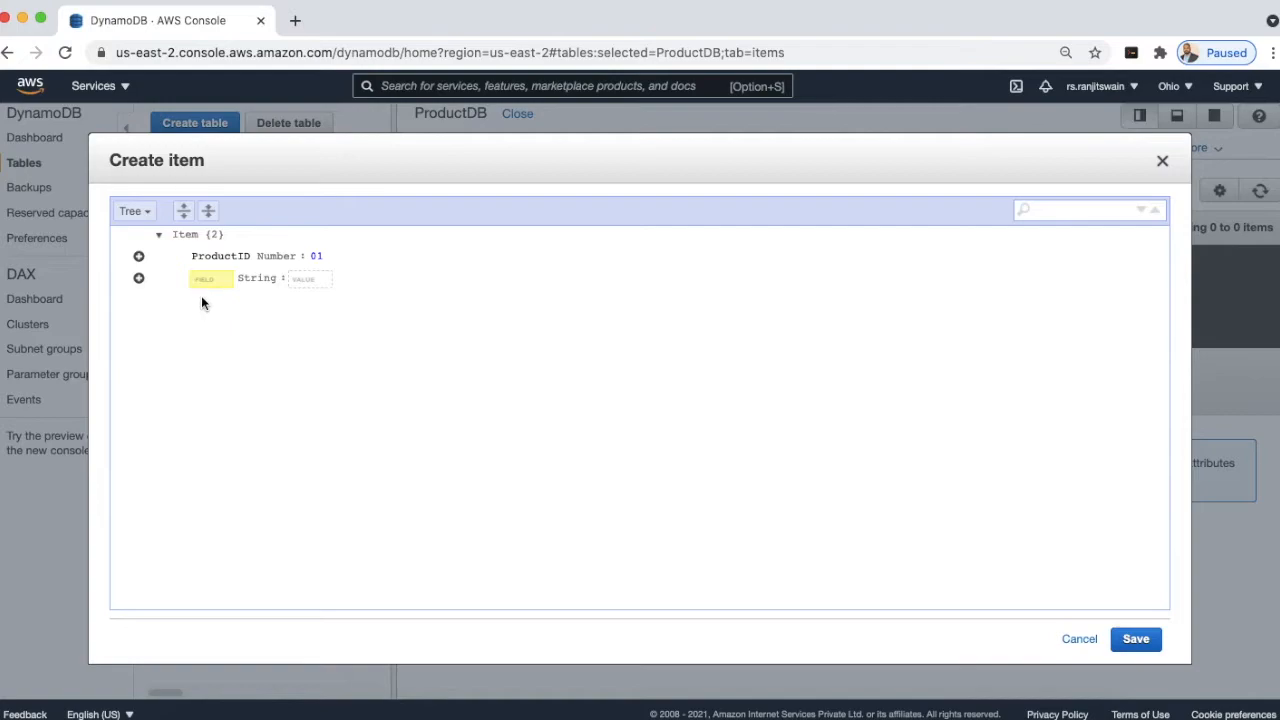
type("ProductName")
left_click(332, 278)
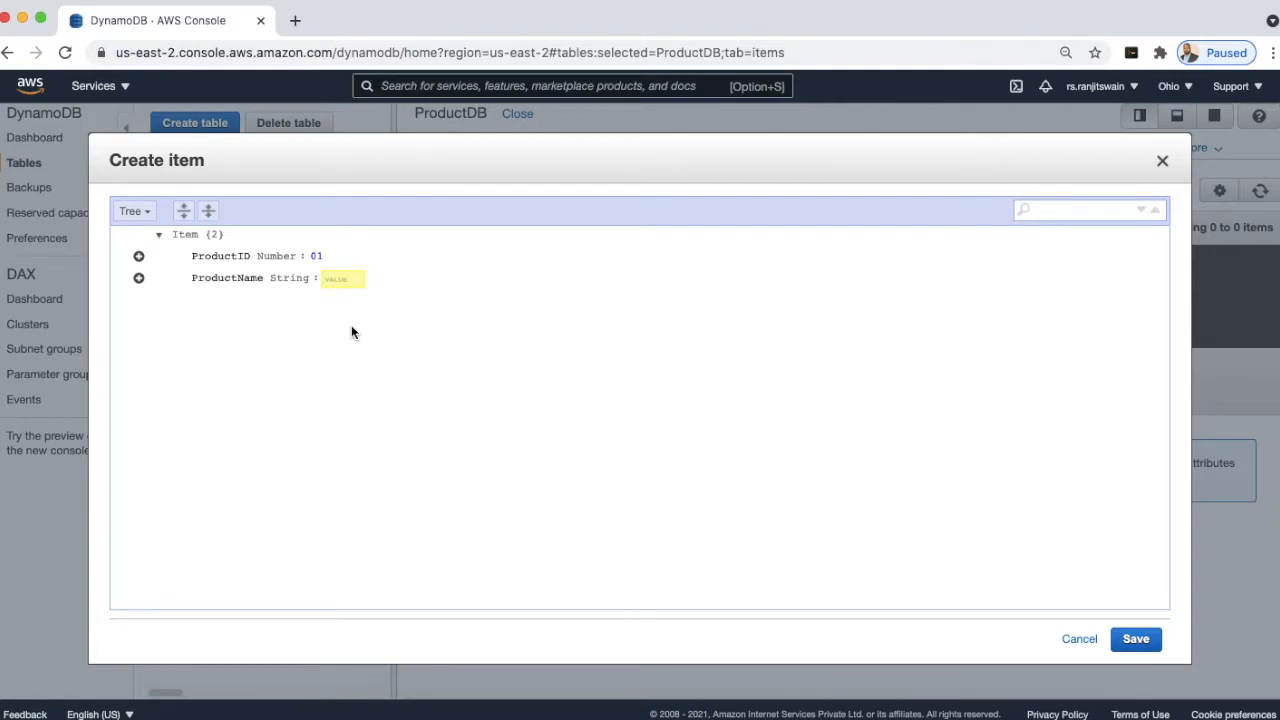
type("Torch Light")
- Append a String attribute Company with the value ABC Co to the Torch Light item and save the item
left_click(140, 280)
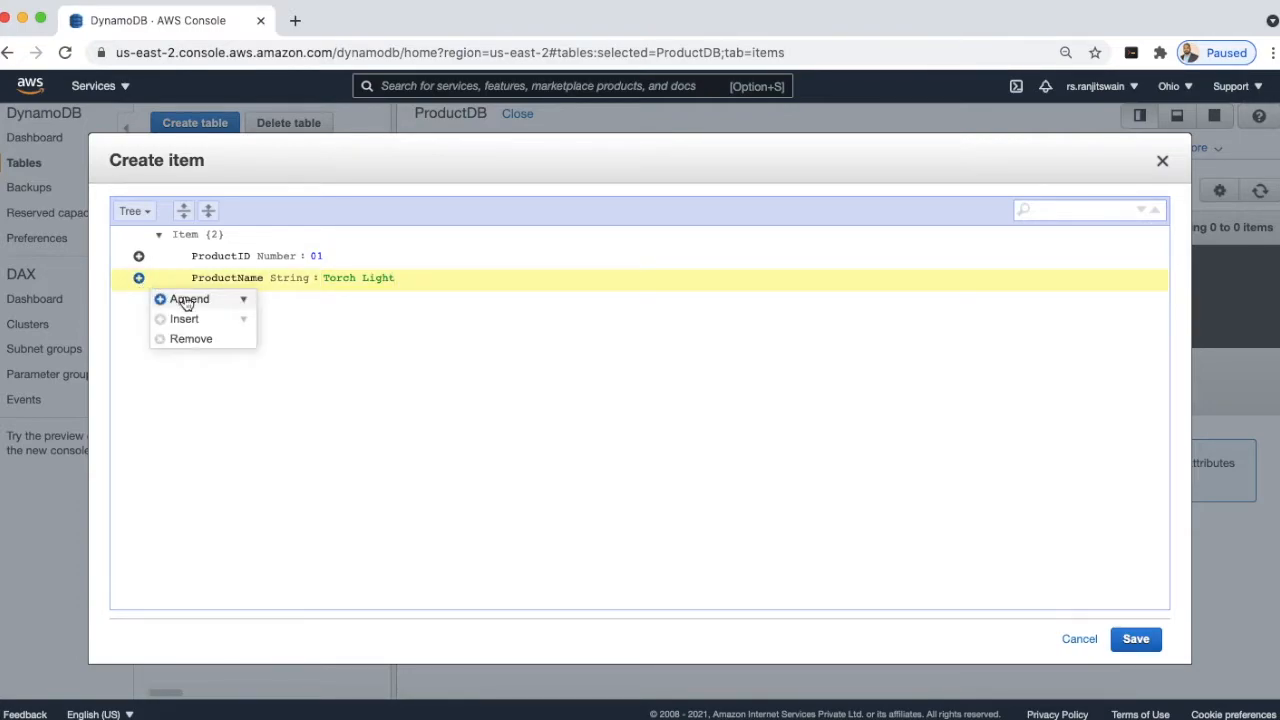
mouse_move(184, 302)
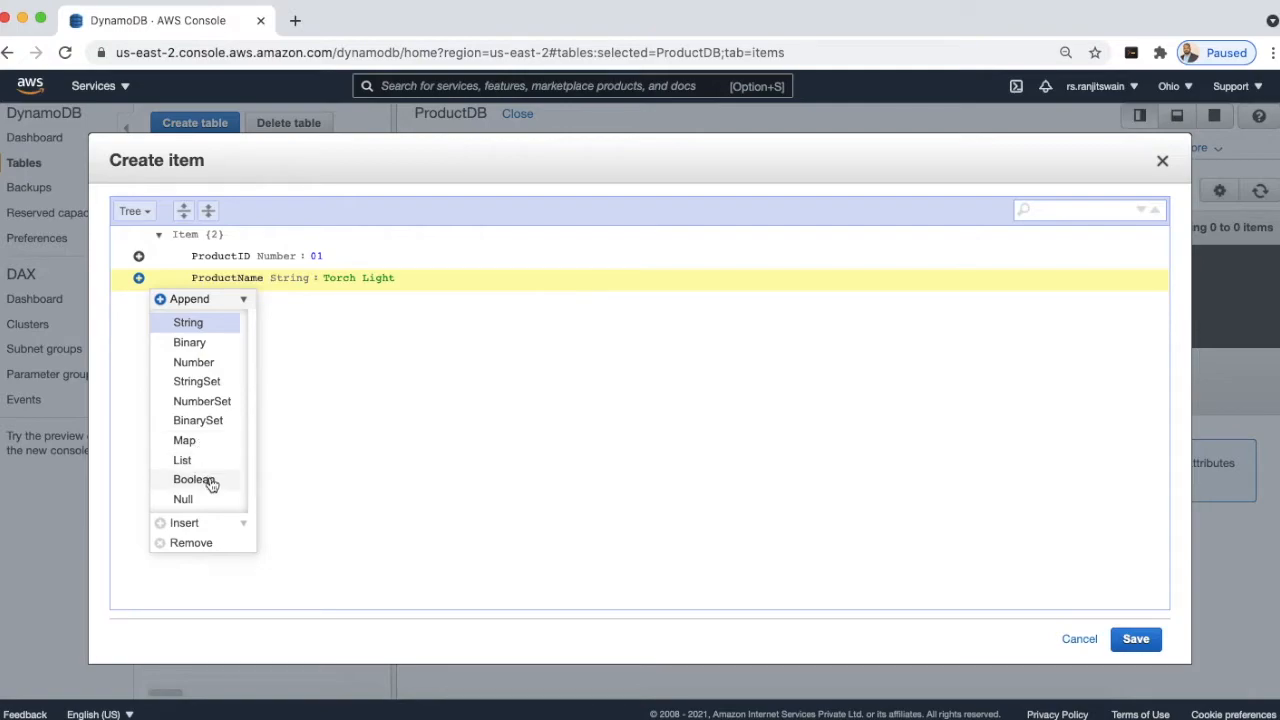
left_click(209, 328)
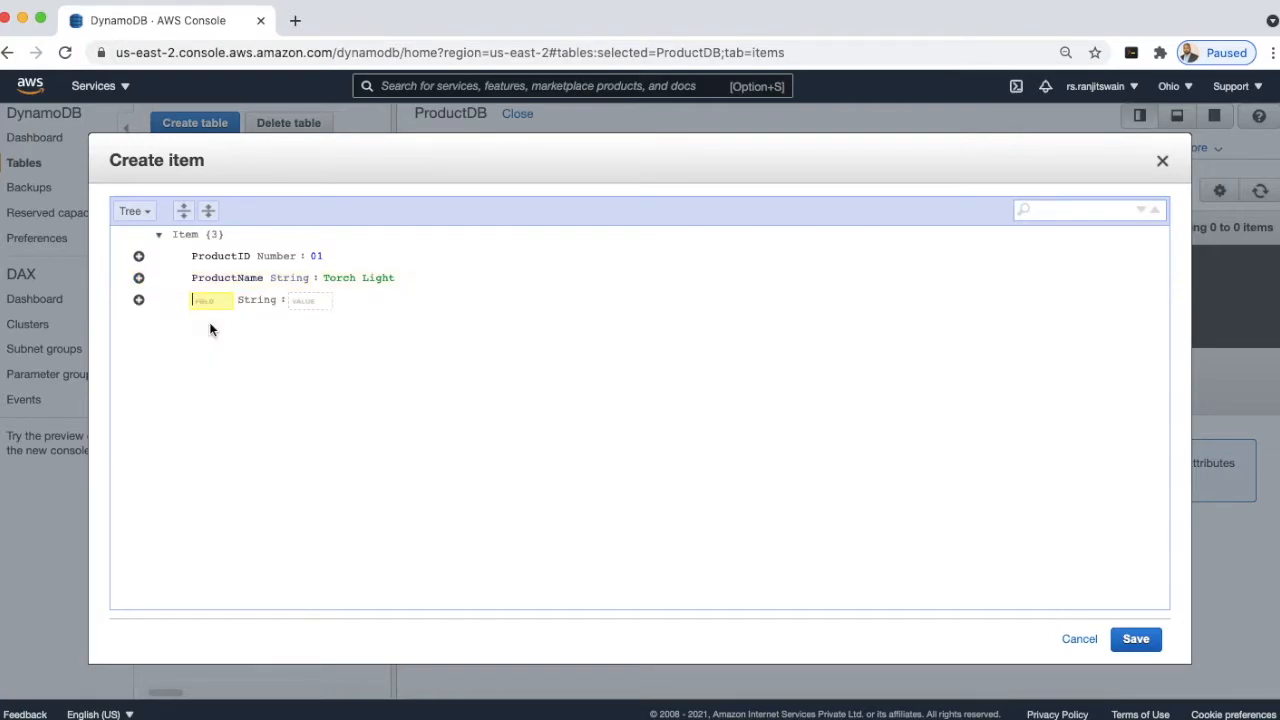
type("Company")
left_click(303, 304)
type("ABC")
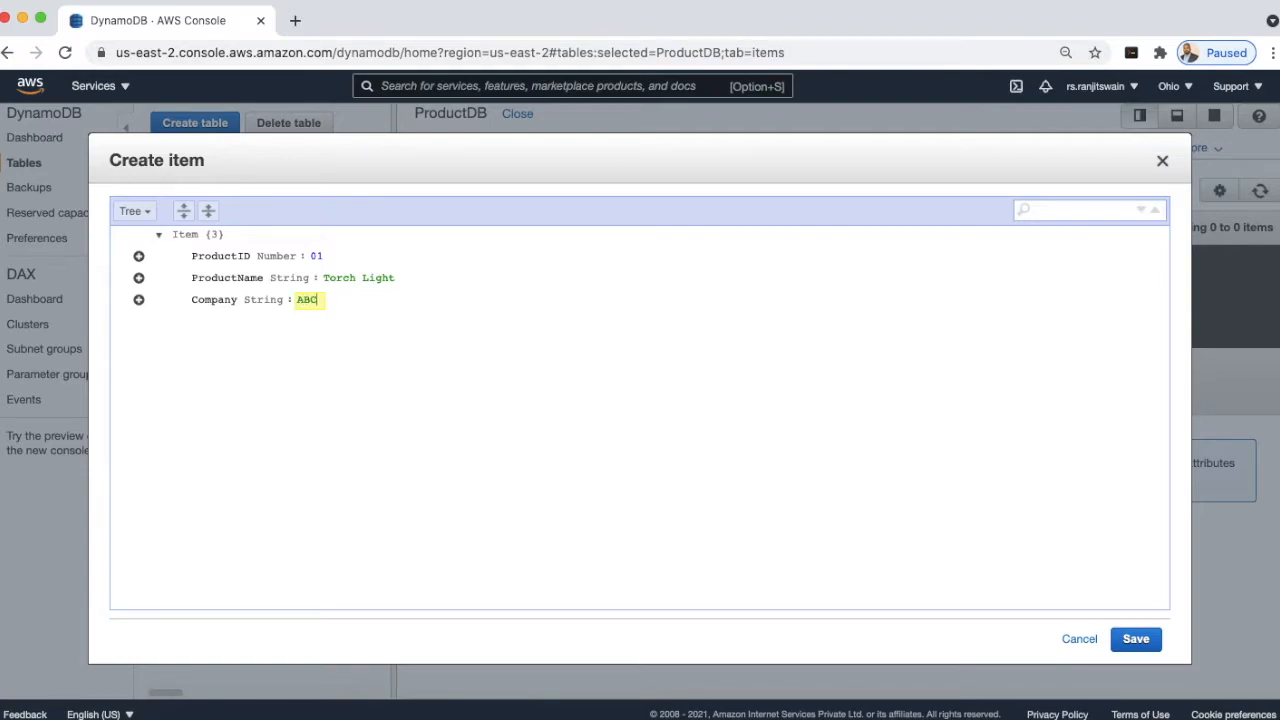
type(" Co")
left_click(1146, 645)
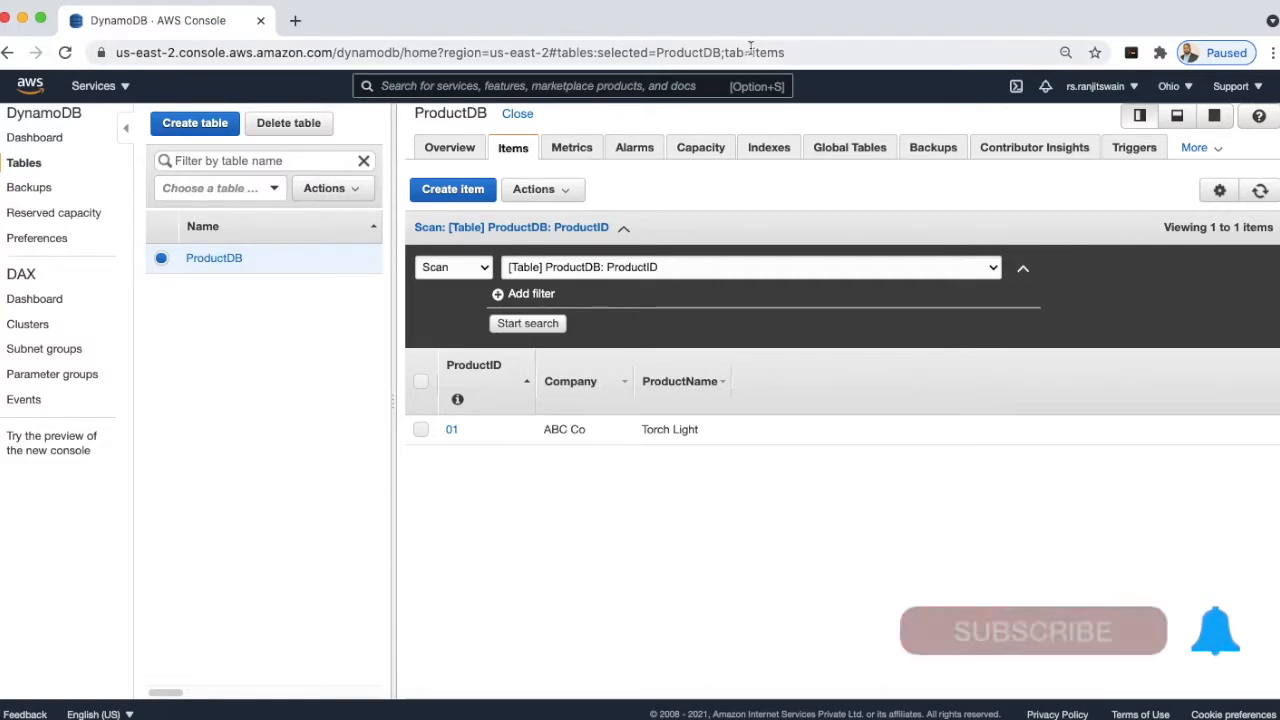
- Start a new item with ProductID 02 and append a String attribute ProductName with the value Stove
left_click(452, 189)
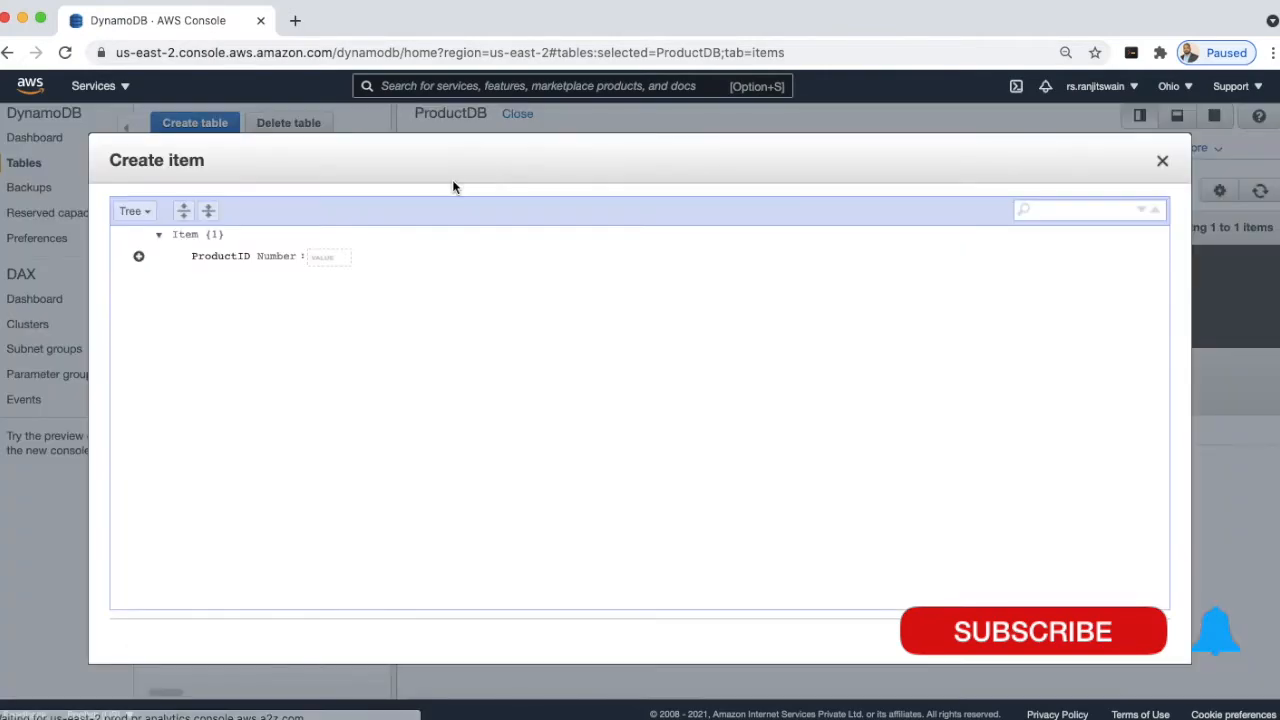
left_click(317, 259)
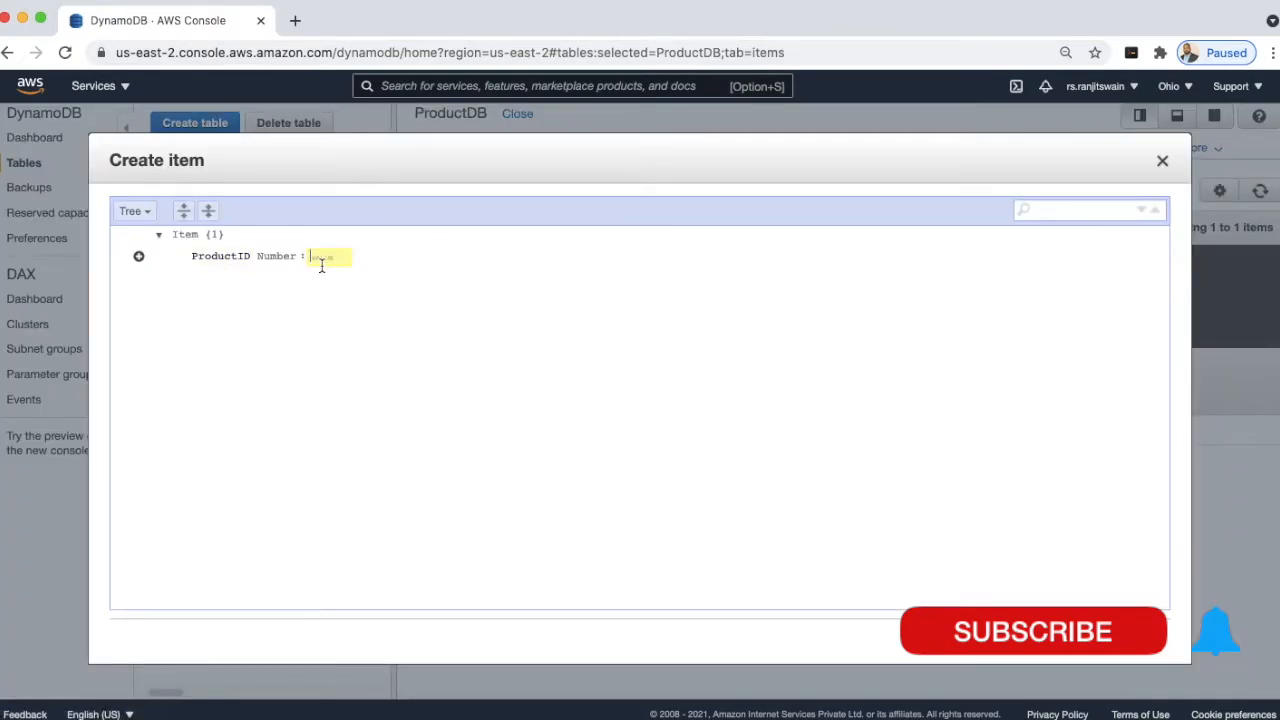
type("02")
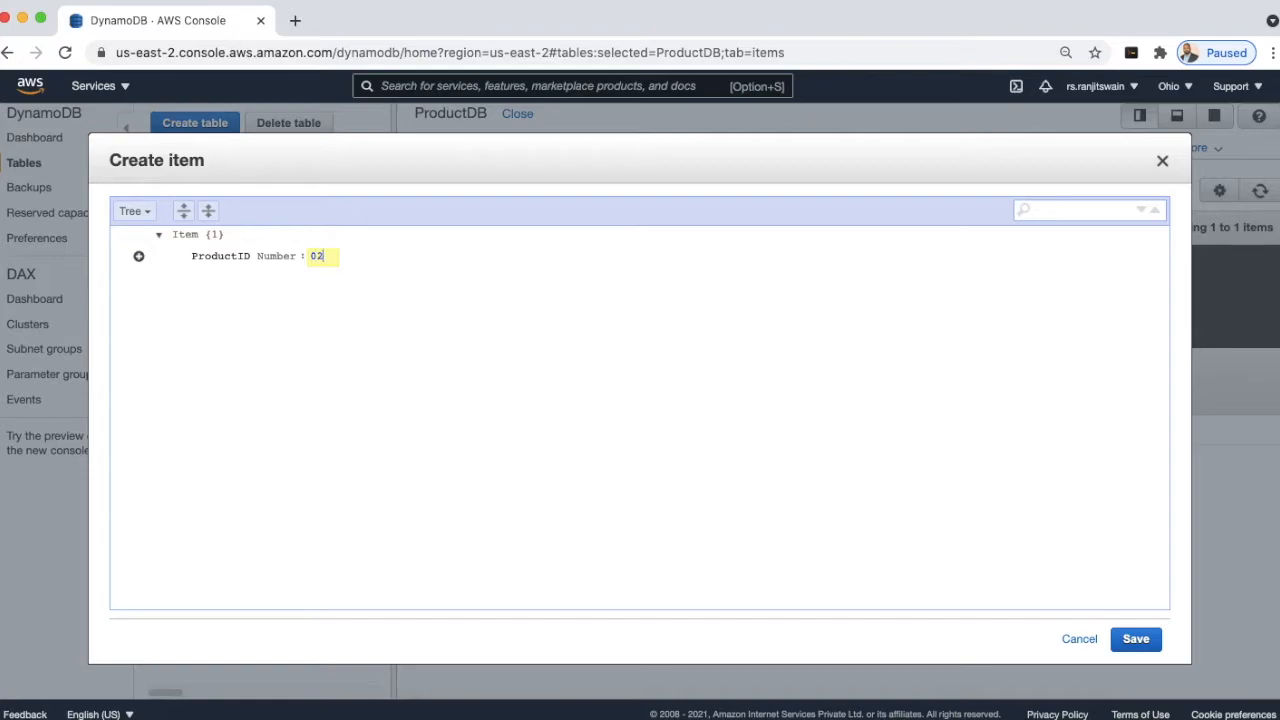
left_click(138, 257)
left_click(209, 286)
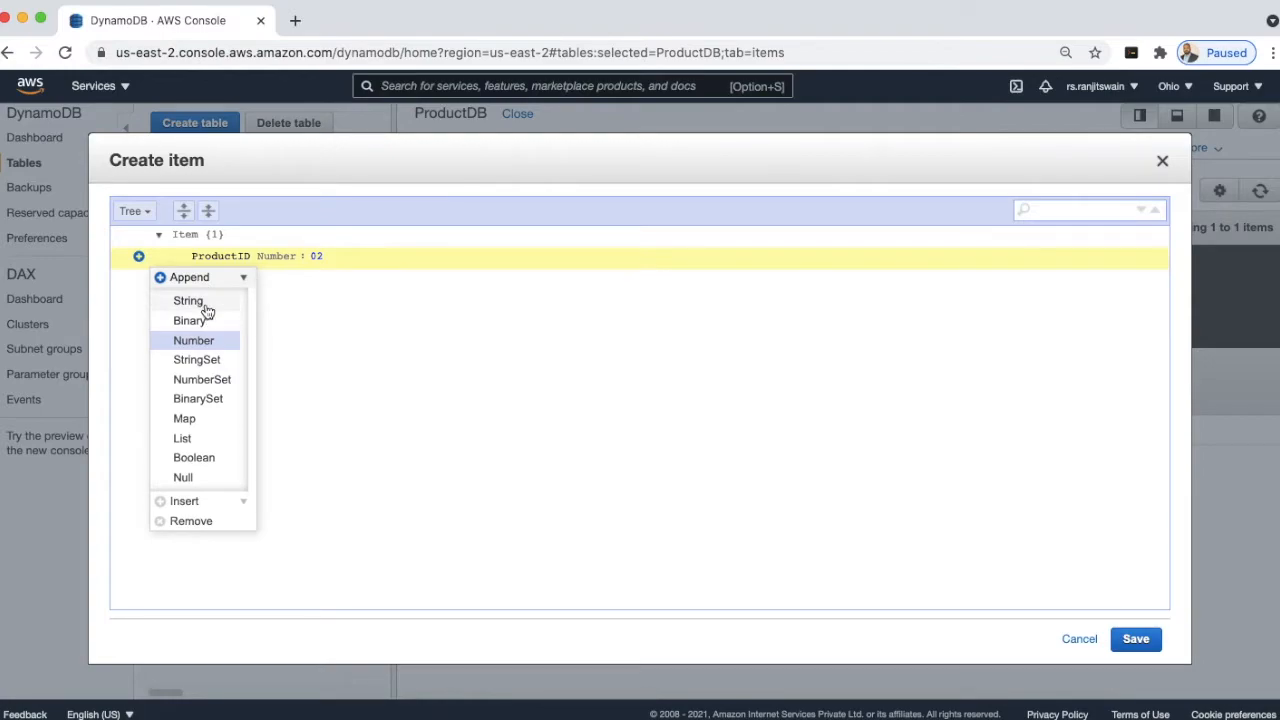
left_click(188, 300)
type("Pr")
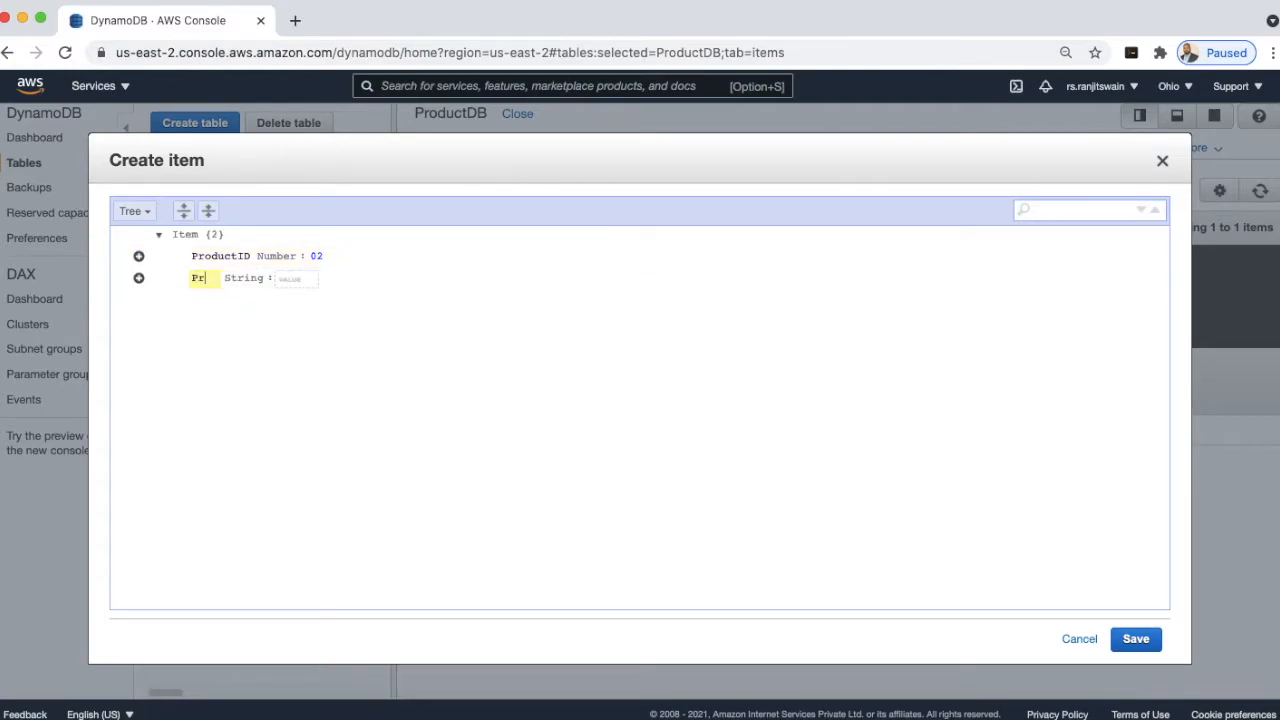
type("oductName")
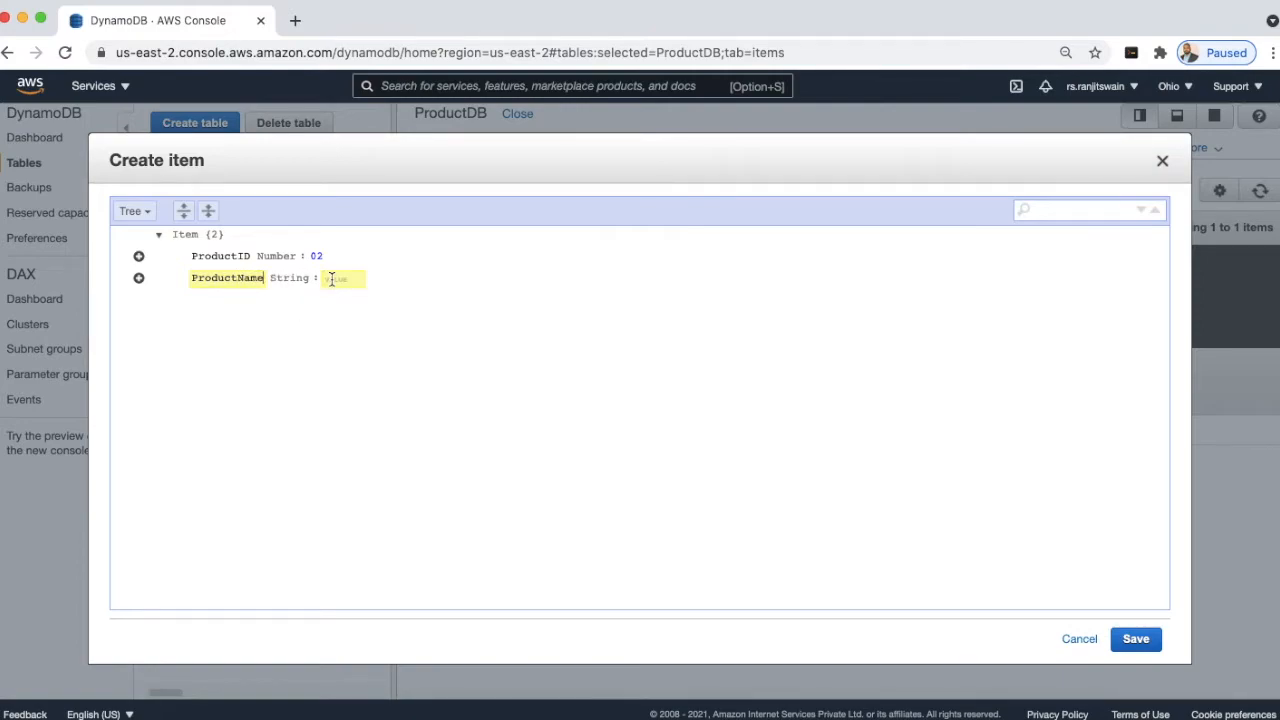
left_click(332, 279)
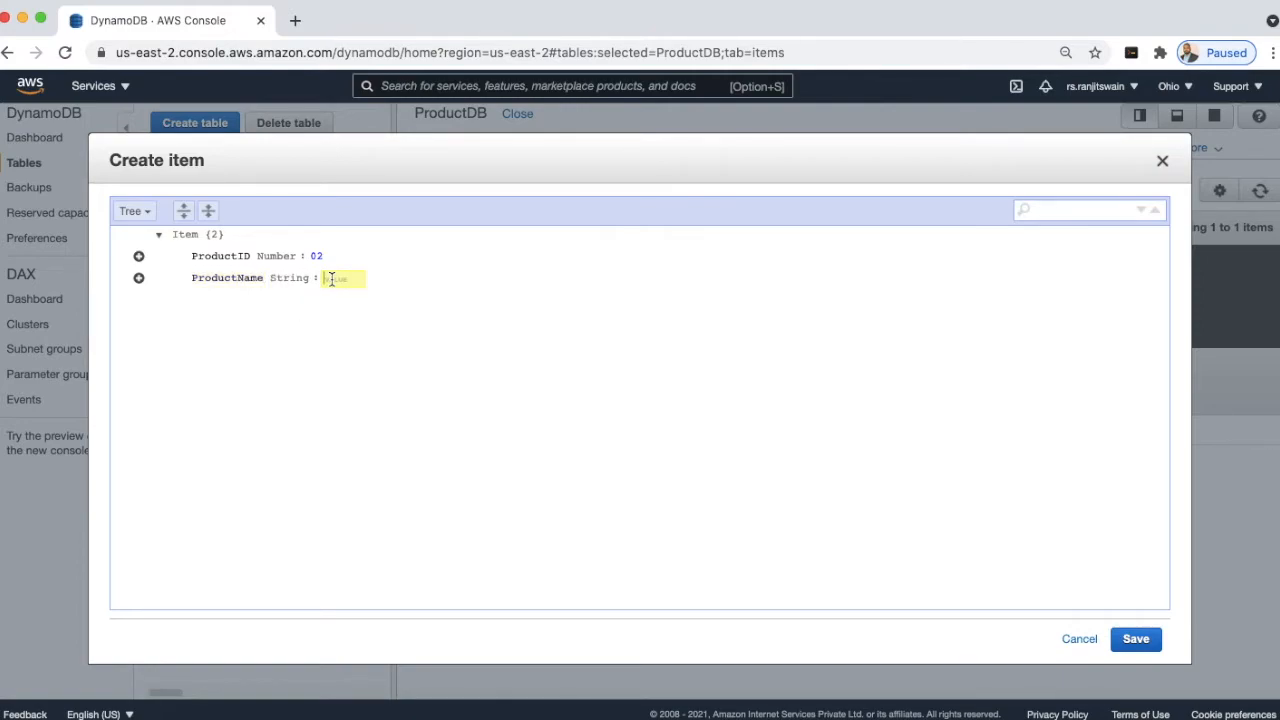
type("Stove")
- Append a String attribute Company with the value TATA to the Stove item and save the item
left_click(139, 278)
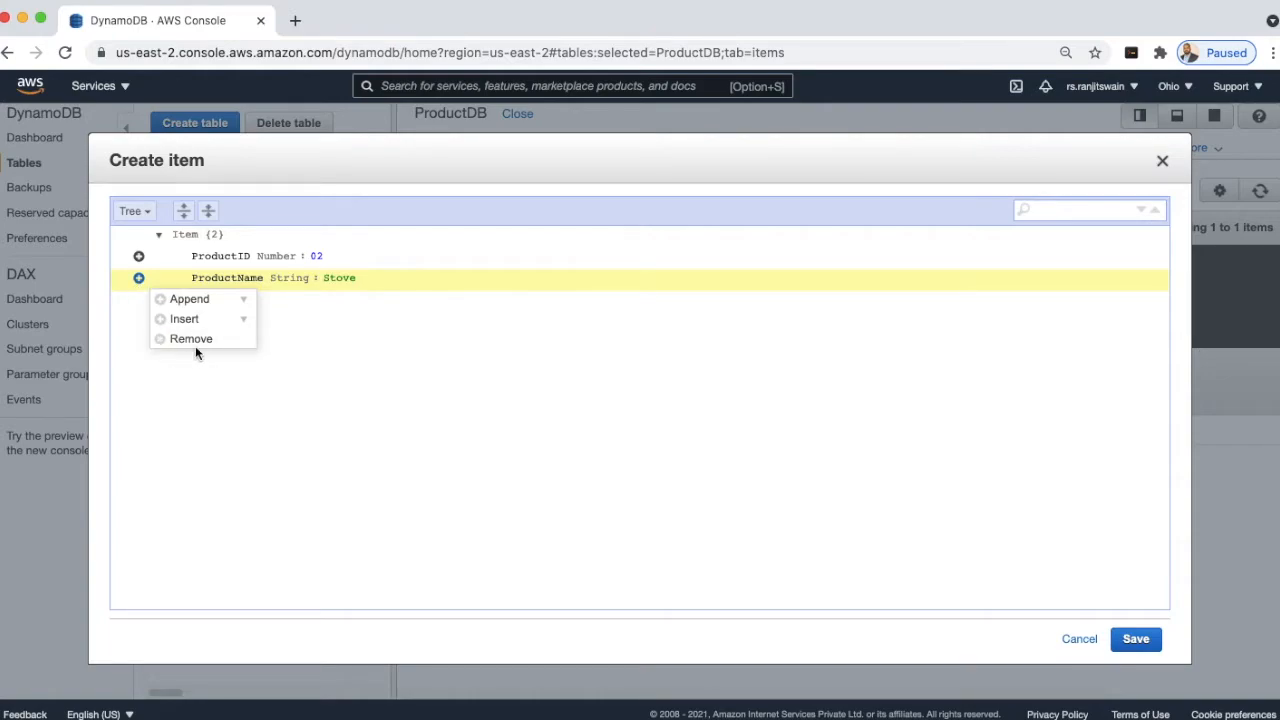
mouse_move(228, 303)
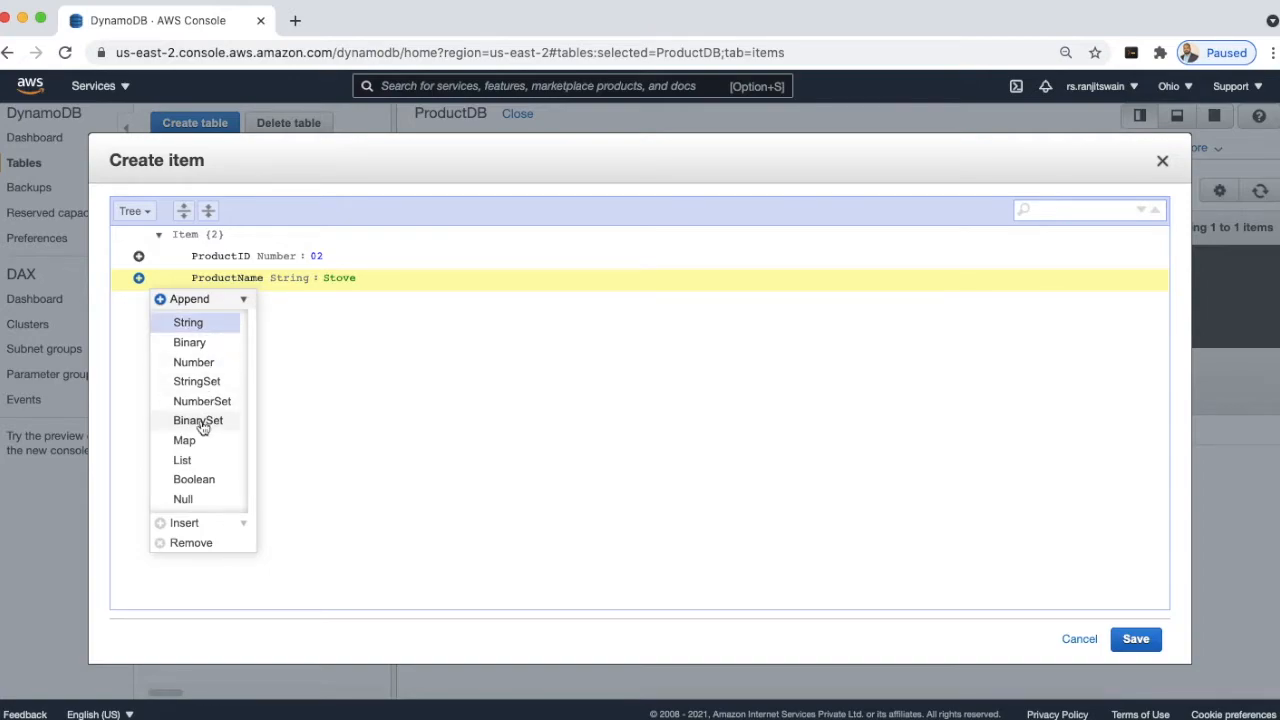
left_click(189, 323)
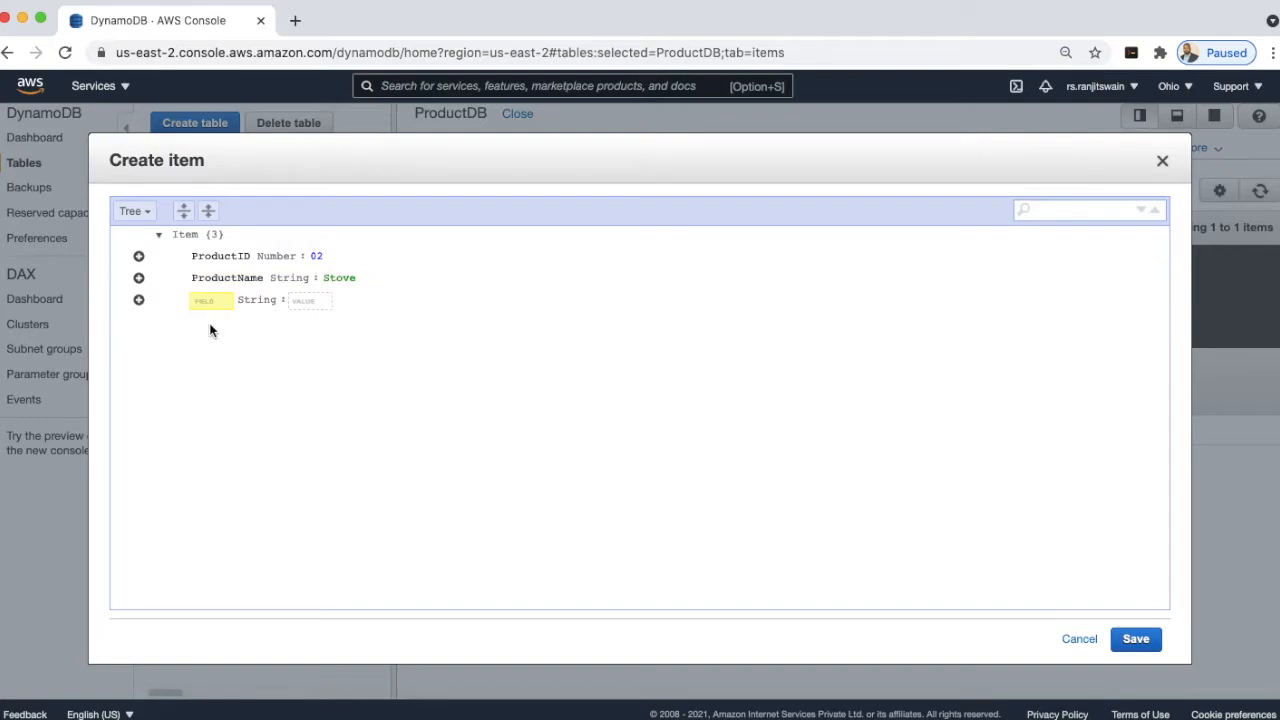
left_click_drag(392, 153, 476, 123)
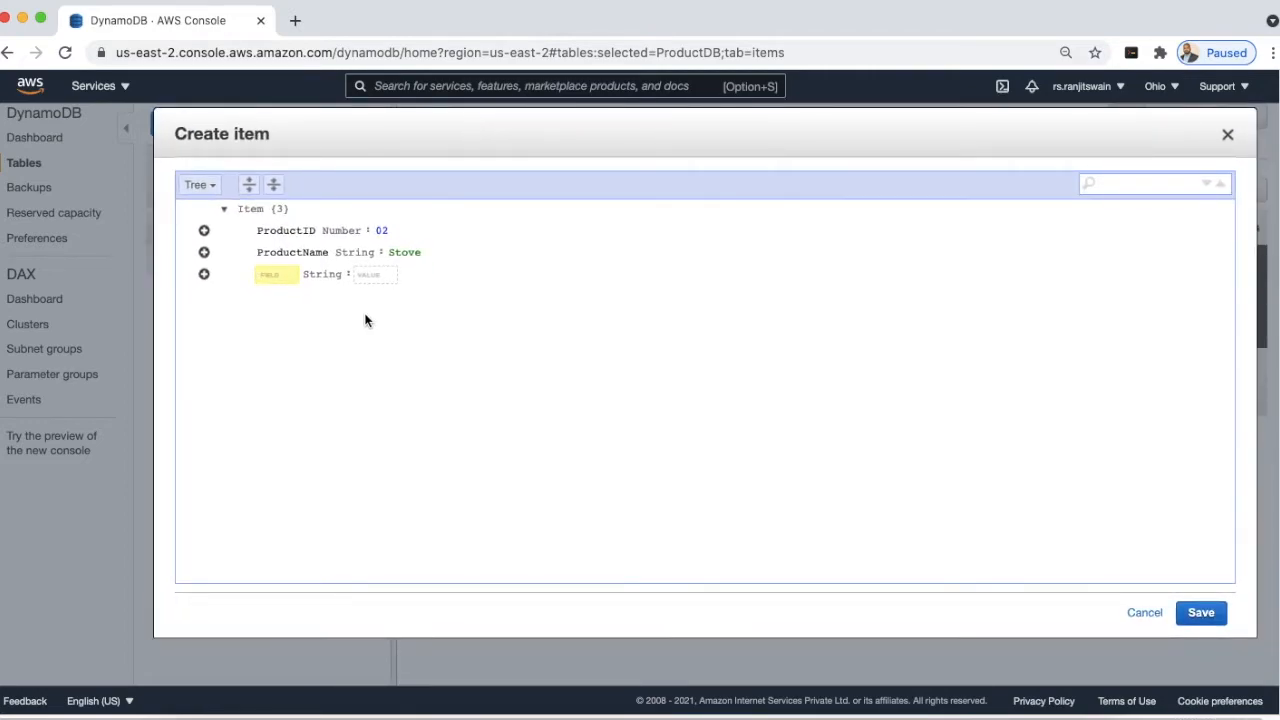
type("Company")
left_click(373, 278)
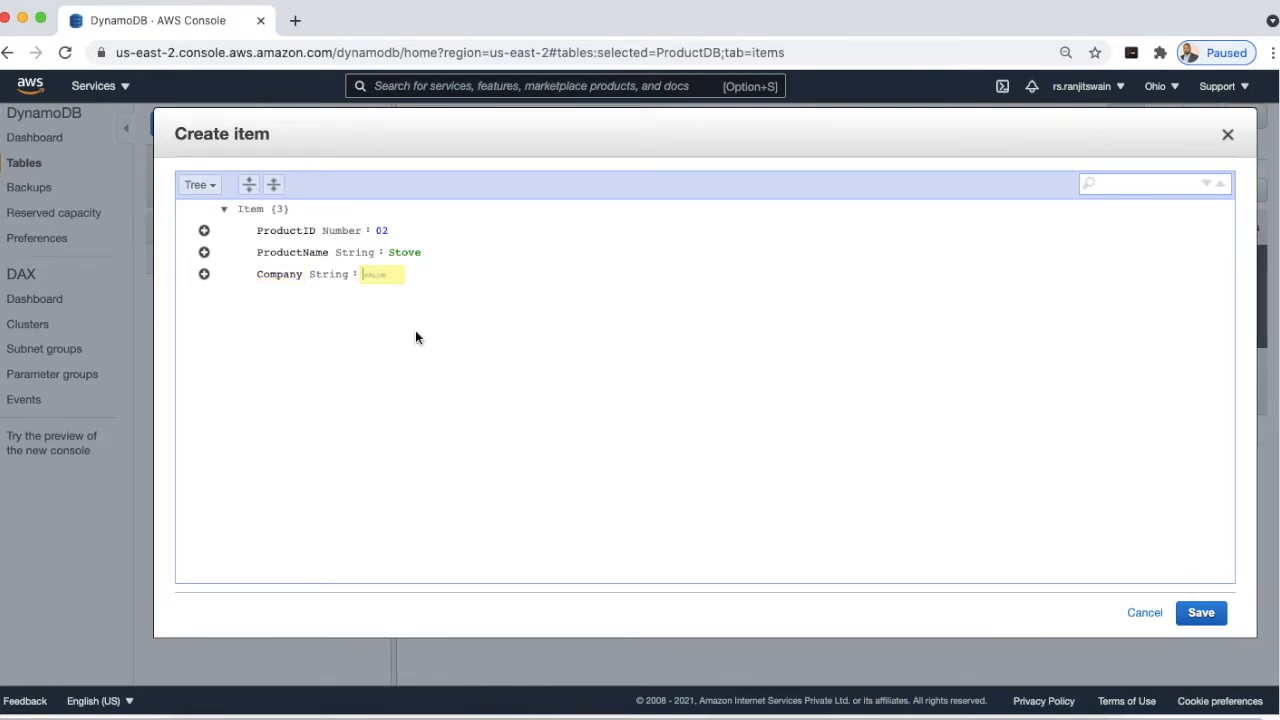
type("Ta")
key("BackSpace")
type("ATA")
left_click(1203, 615)
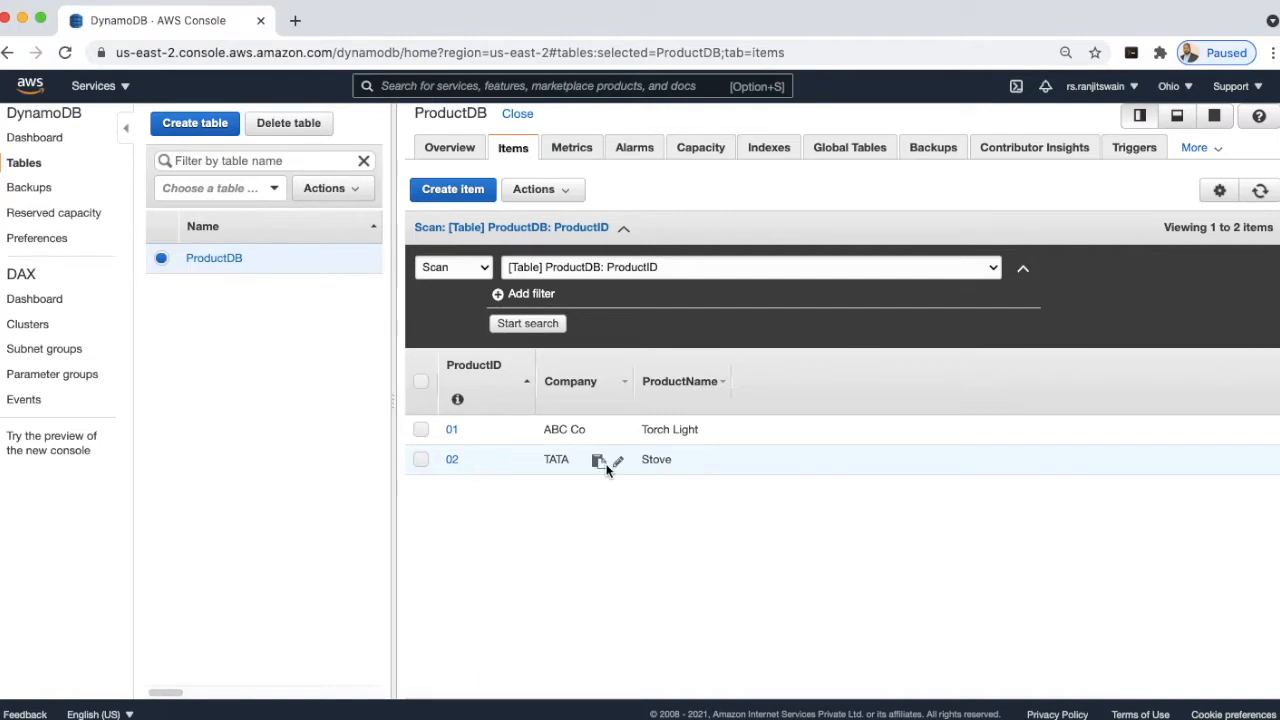
- Change the Company value of item 02 to XYZ Co directly in the items list and save it
left_click(617, 463)
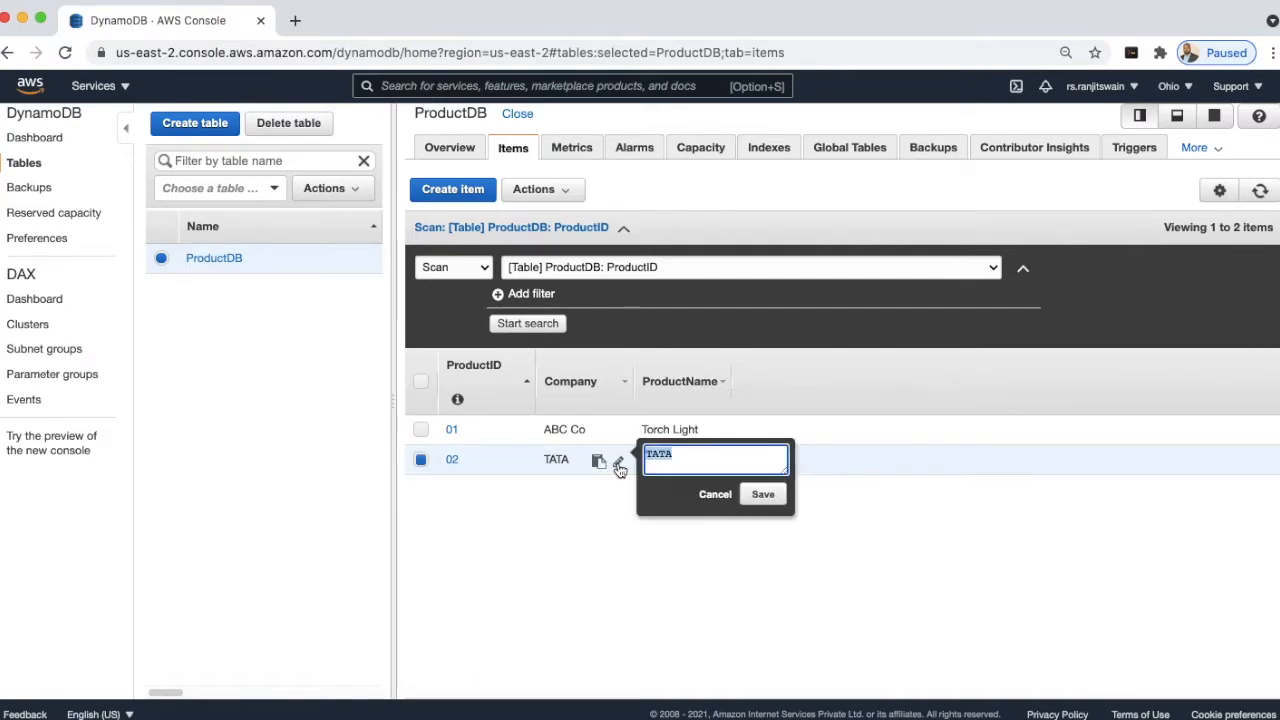
left_click(690, 458)
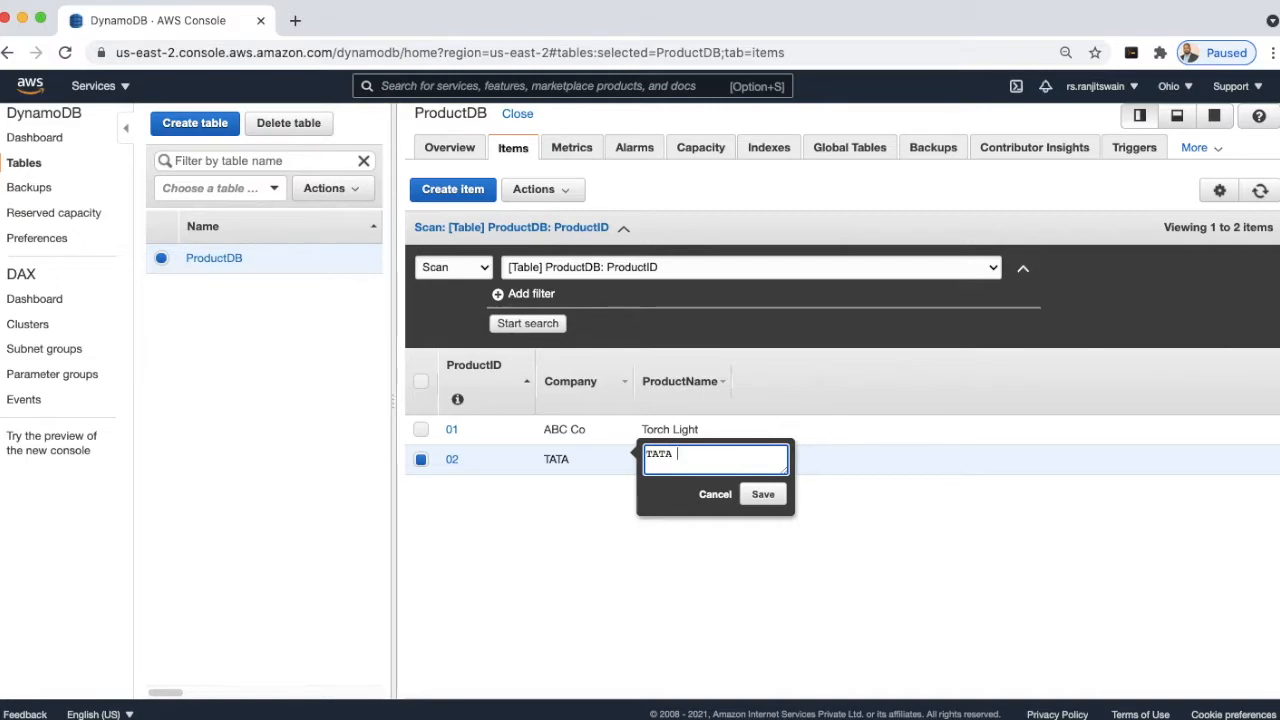
key("BackSpace")
key("BackSpace")
key("BackSpace")
key("BackSpace")
key("BackSpace")
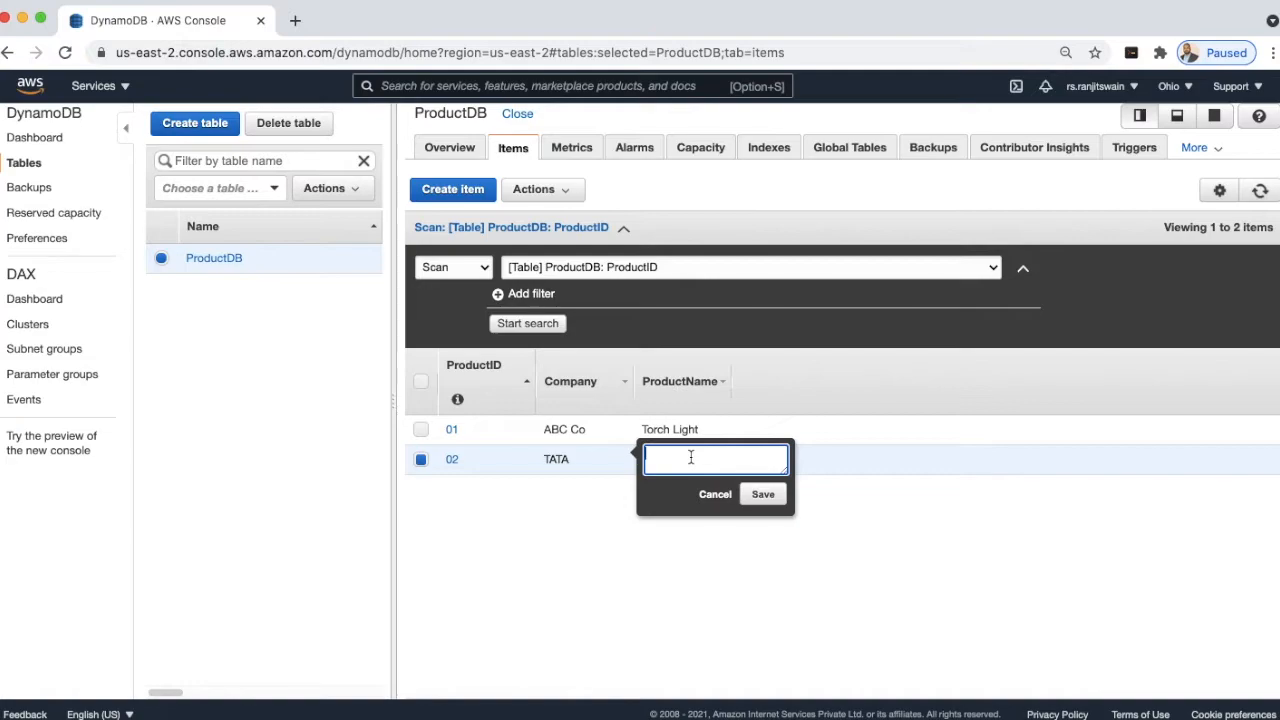
type("XYZ Co")
left_click(765, 496)
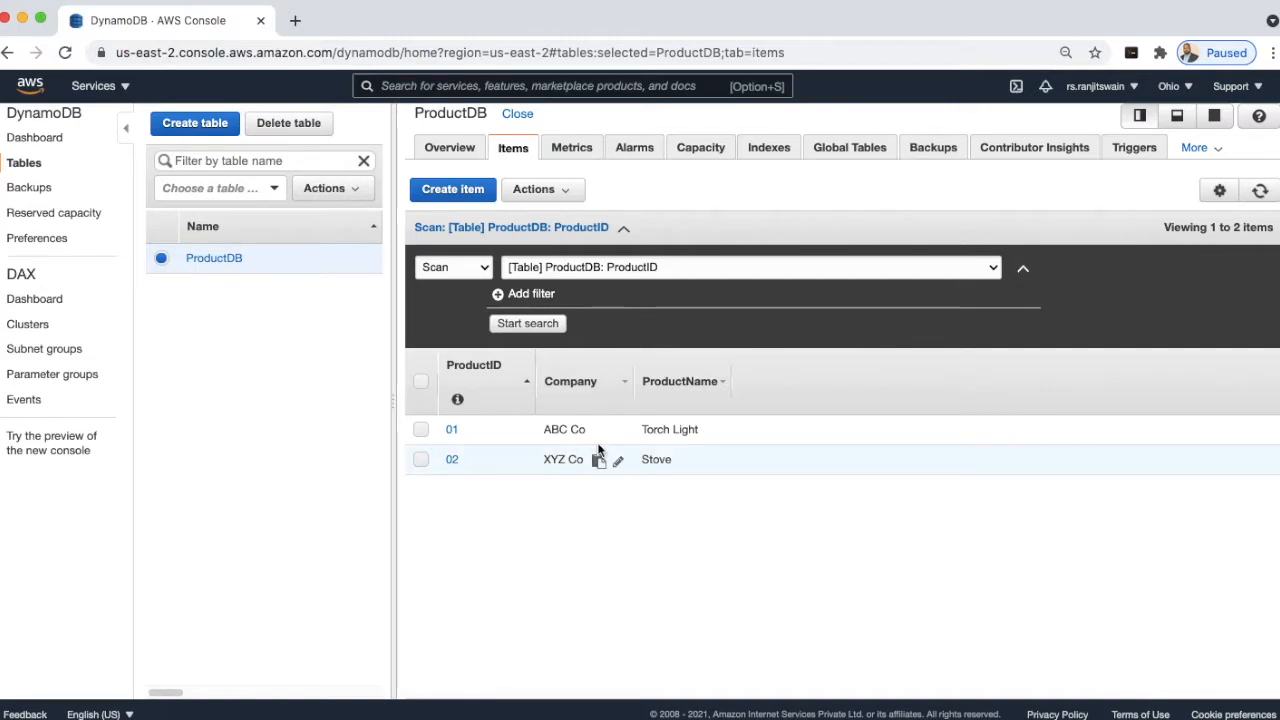
- Select all items in the ProductDB table and export them to a .csv file
left_click(570, 194)
left_click(566, 196)
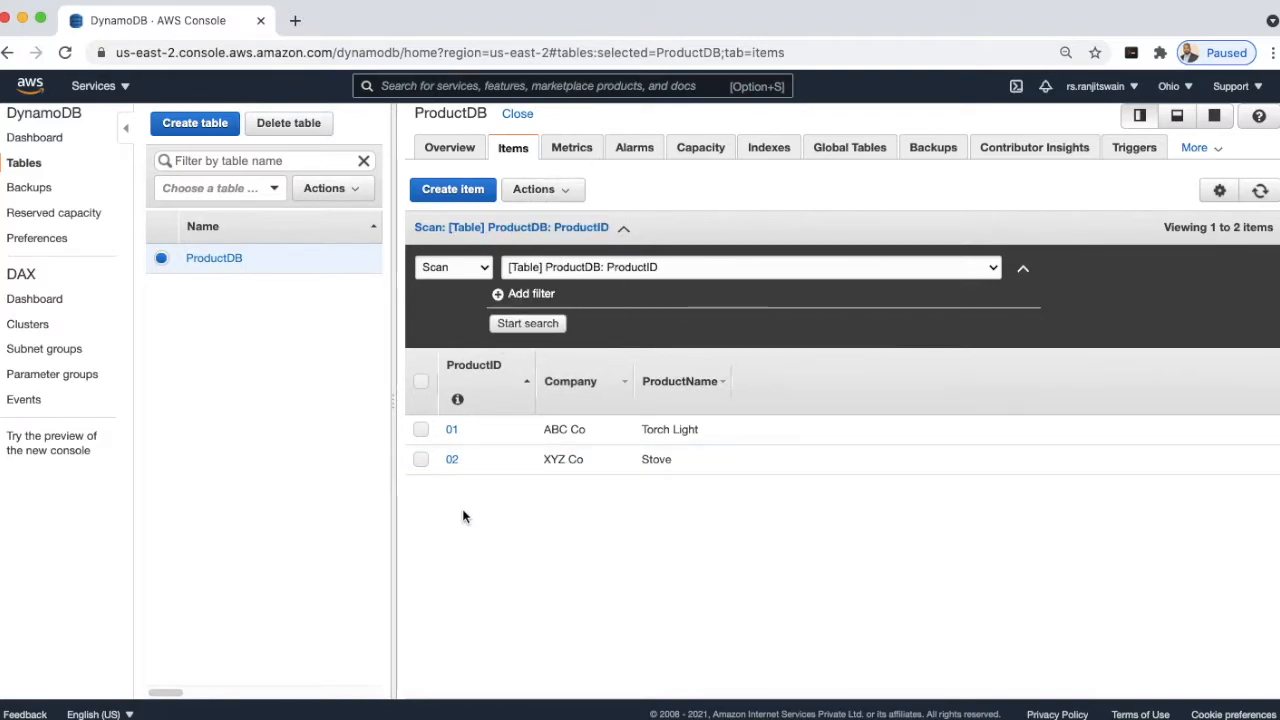
left_click(420, 432)
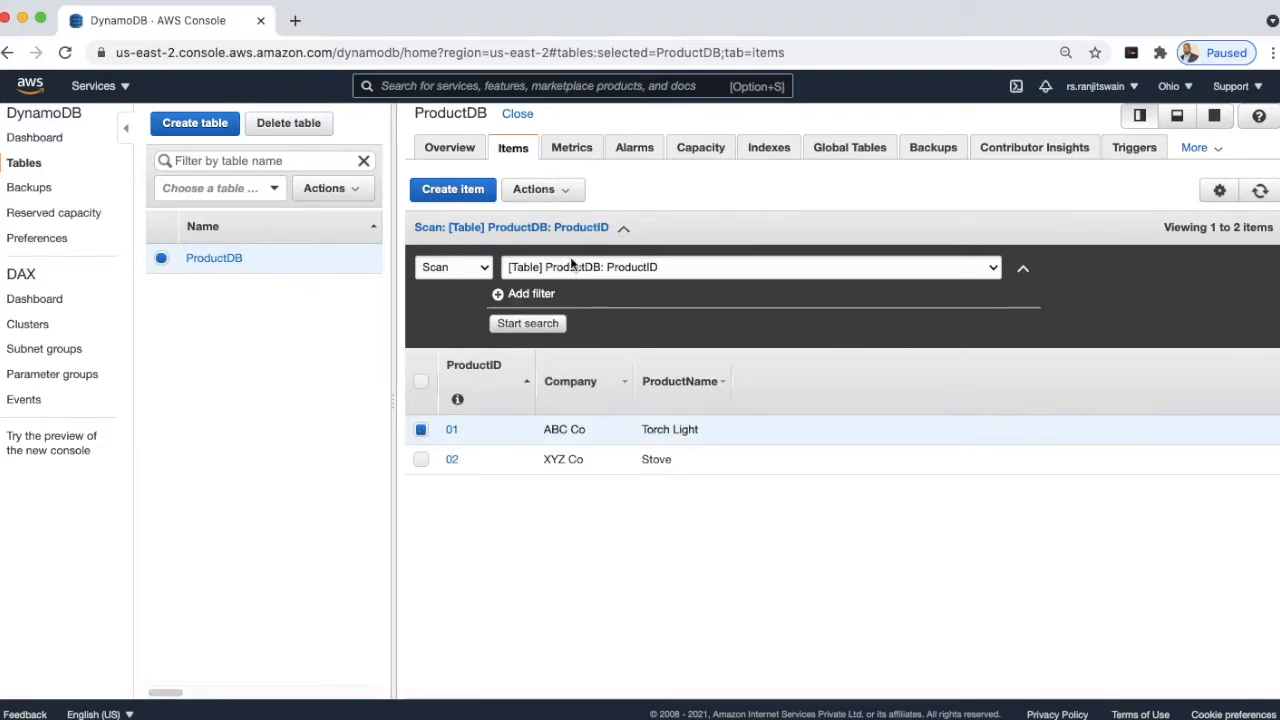
left_click(565, 195)
left_click(421, 383)
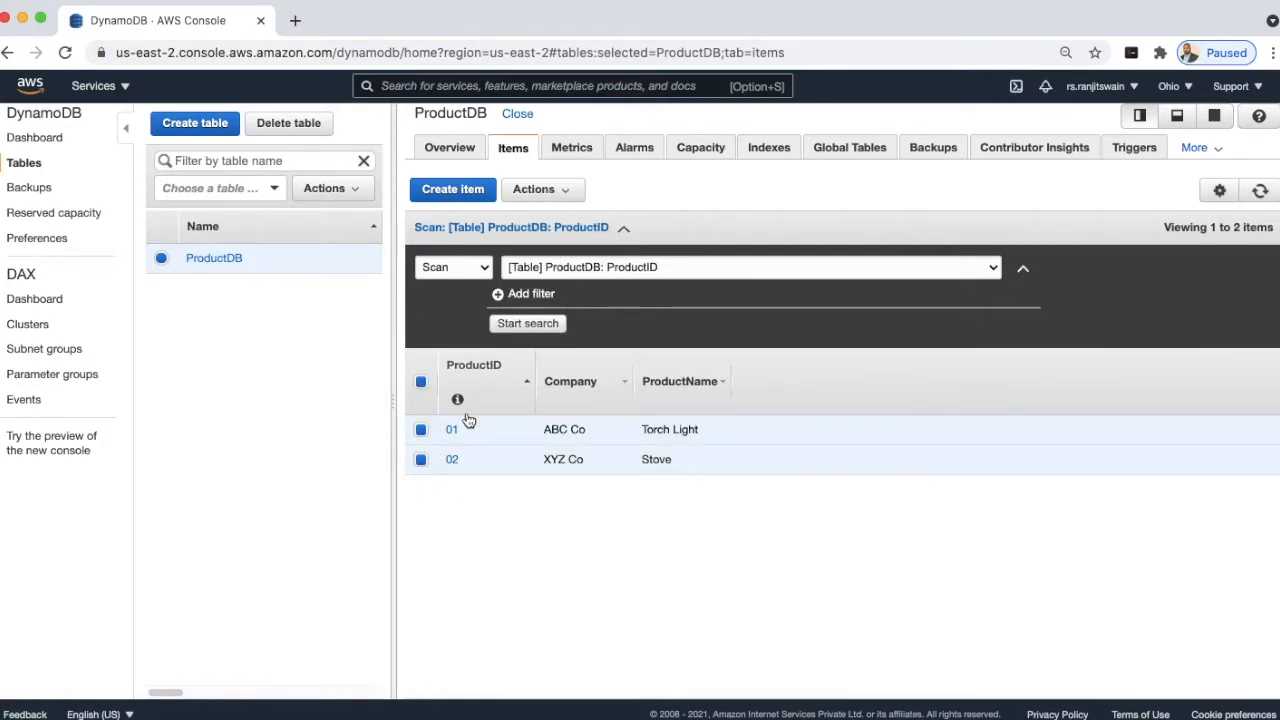
left_click(568, 192)
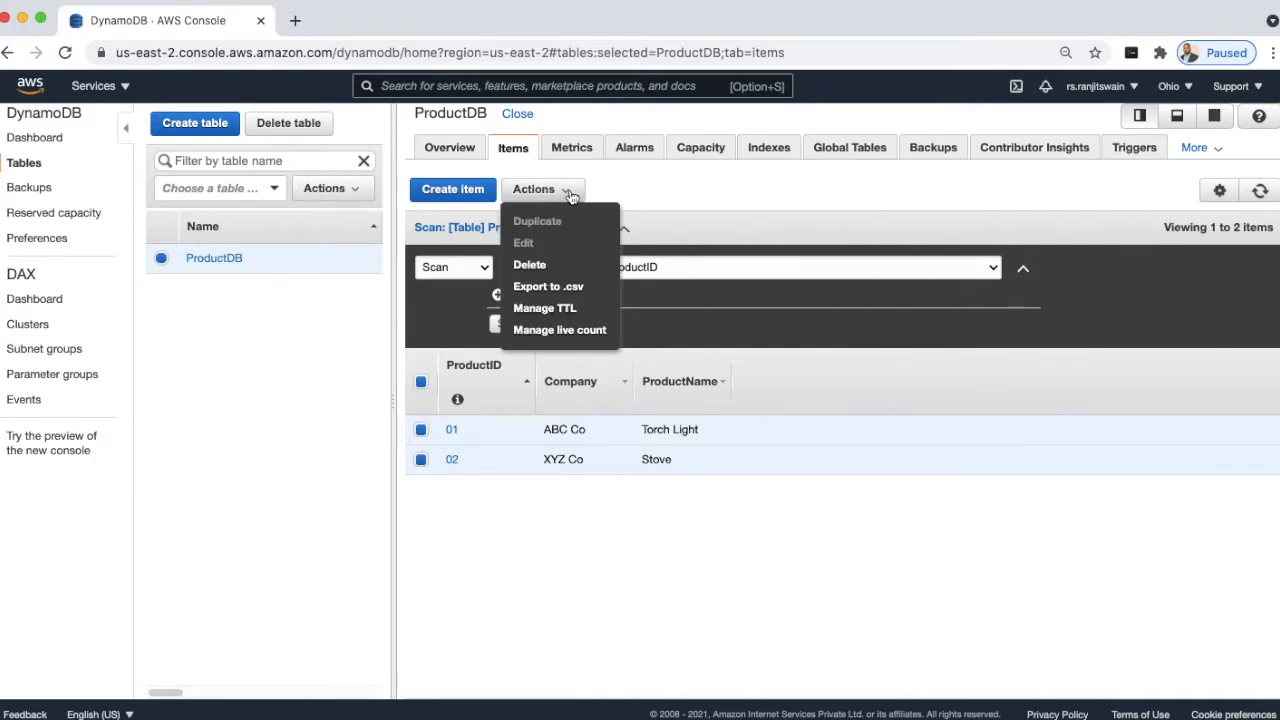
left_click(550, 294)
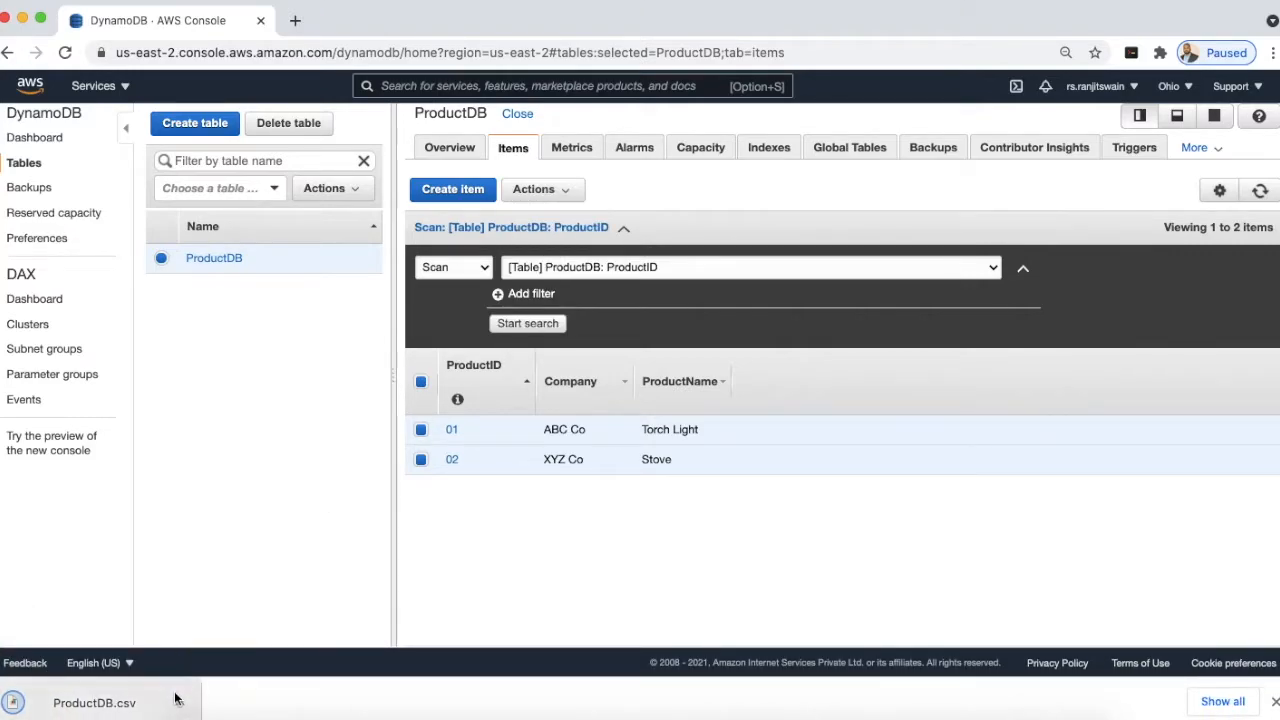
- Show the downloaded ProductDB.csv in Finder and open it as a spreadsheet
left_click(180, 703)
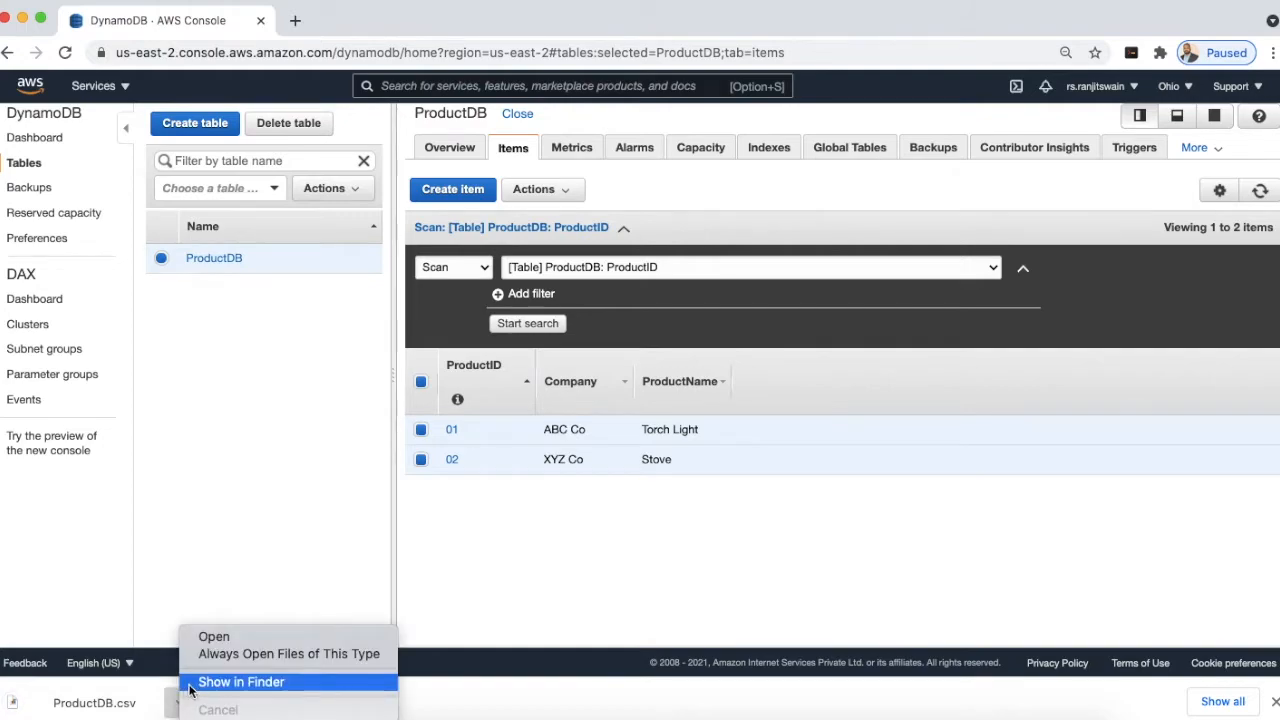
left_click(300, 688)
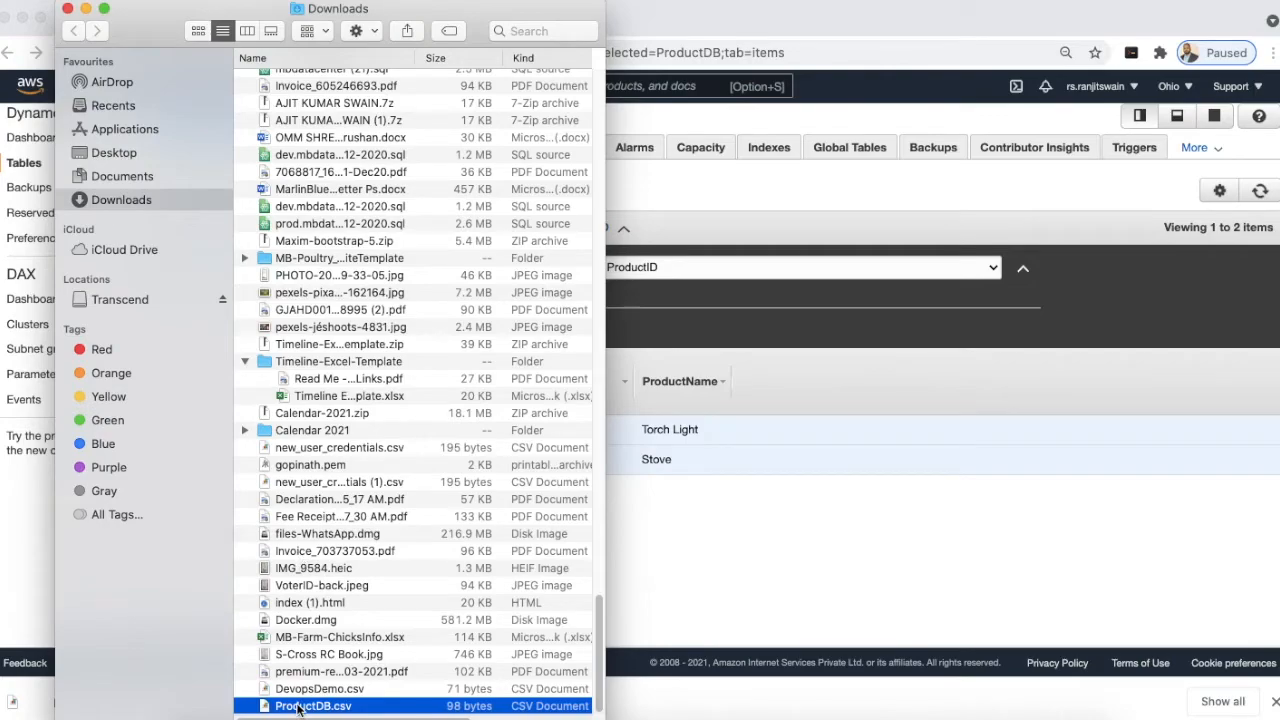
left_click(86, 8)
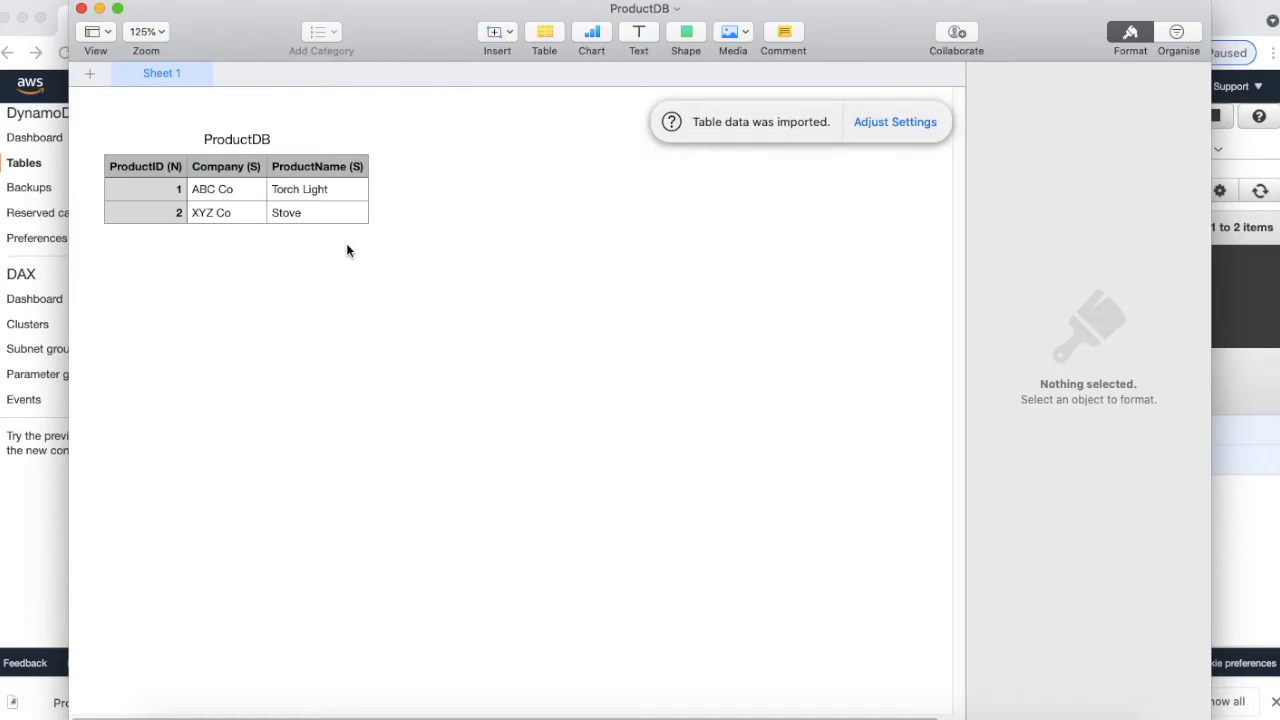
- Check the company and product name cells in the exported ProductDB spreadsheet, and close it to return to the DynamoDB console
left_click(185, 192)
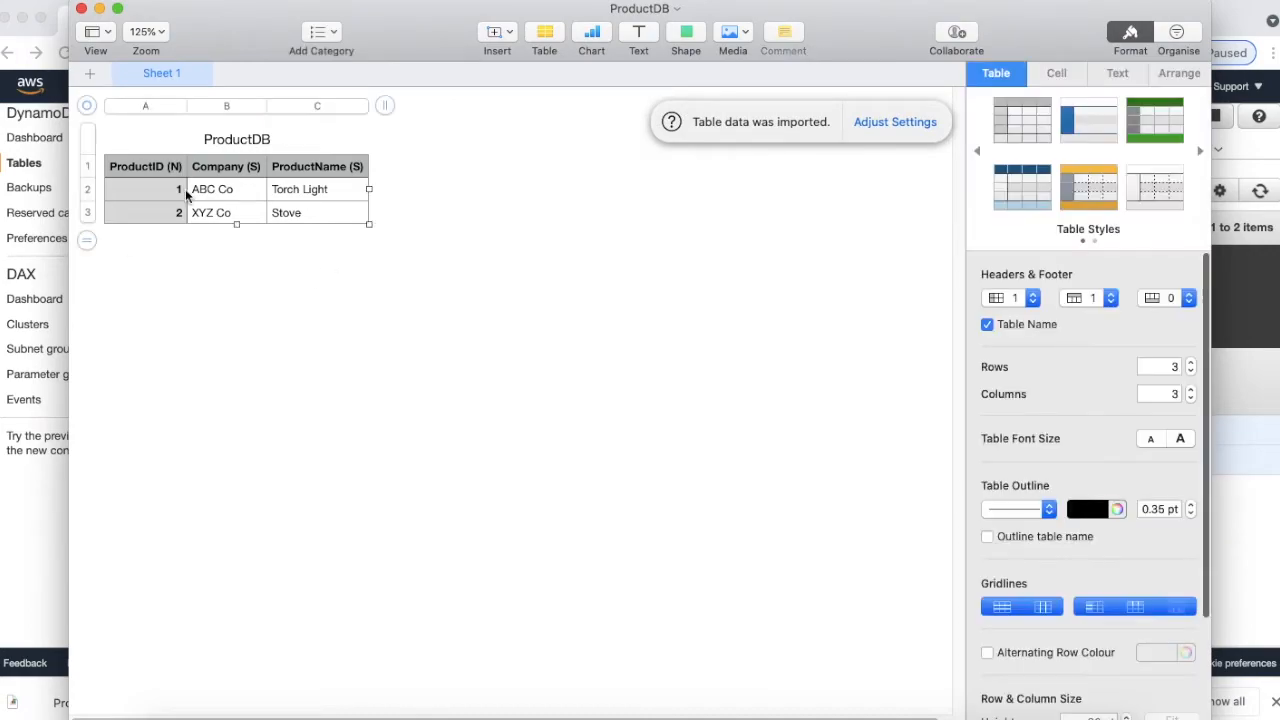
left_click(212, 194)
left_click(220, 216)
left_click(322, 196)
left_click(310, 218)
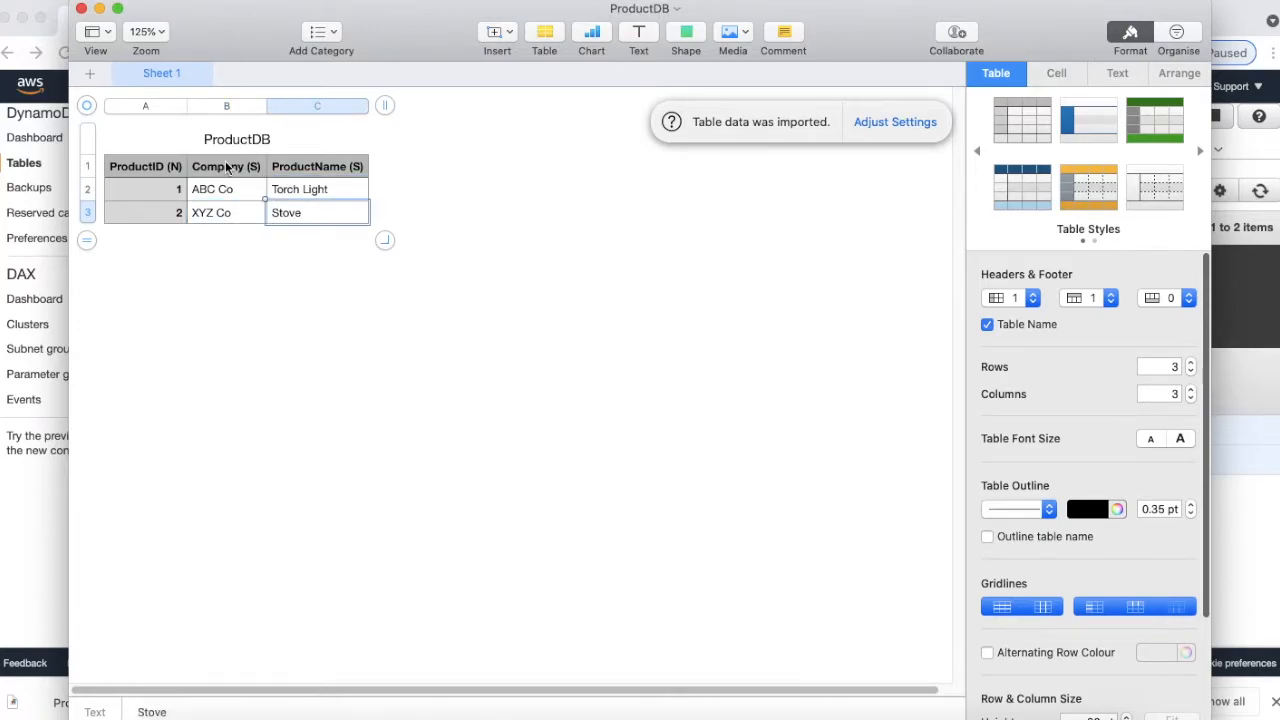
left_click(82, 9)
left_click(585, 518)
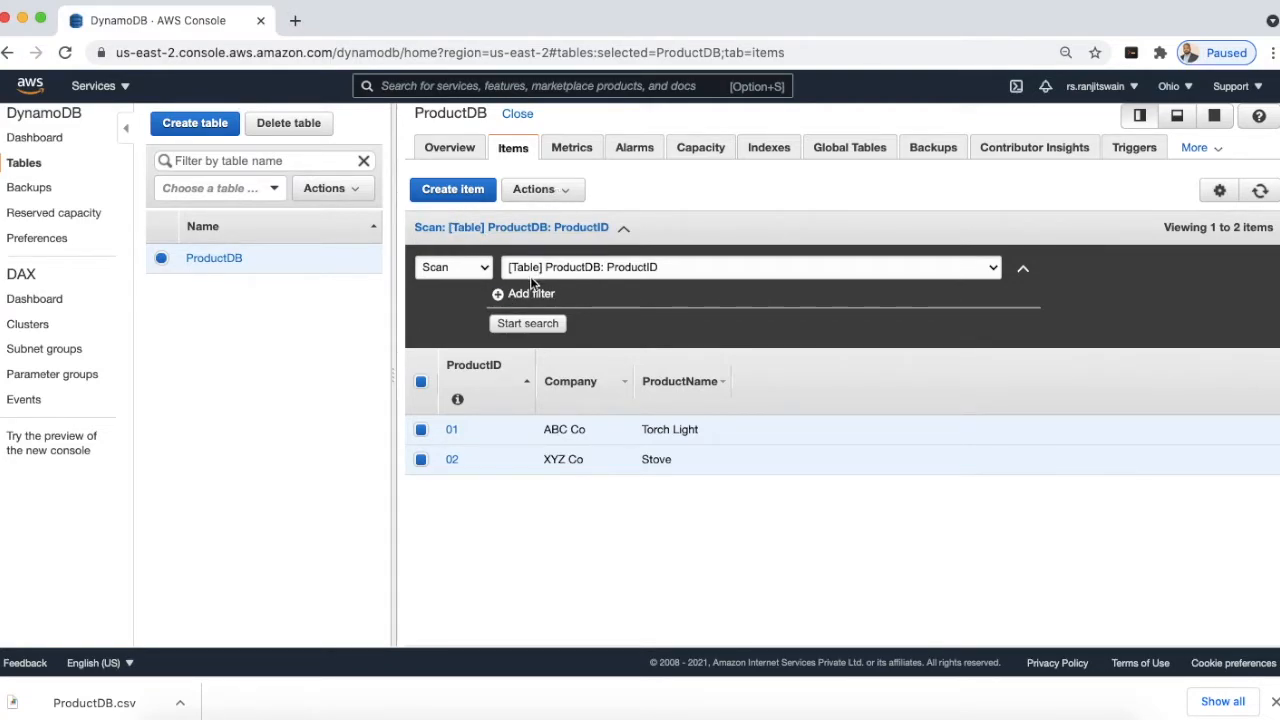
- View the Query search options for the ProductDB items and switch the search mode back to Scan
left_click(484, 268)
left_click(475, 284)
left_click(478, 268)
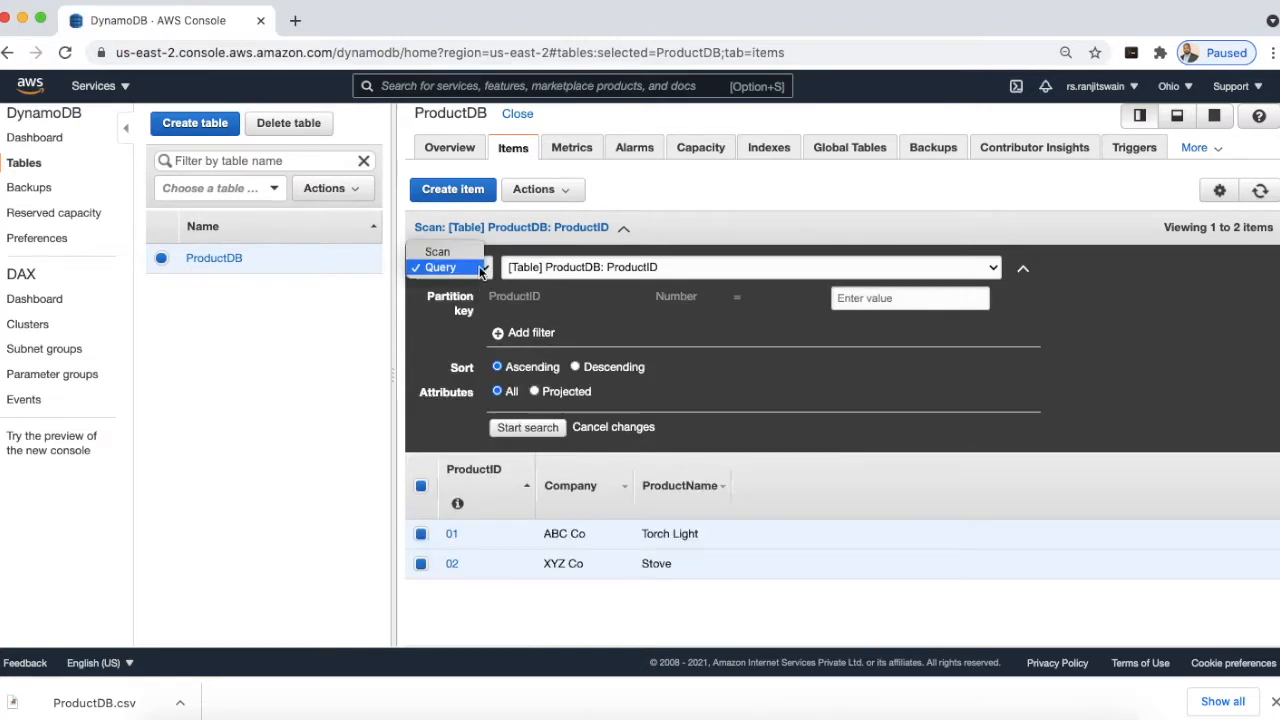
left_click(467, 256)
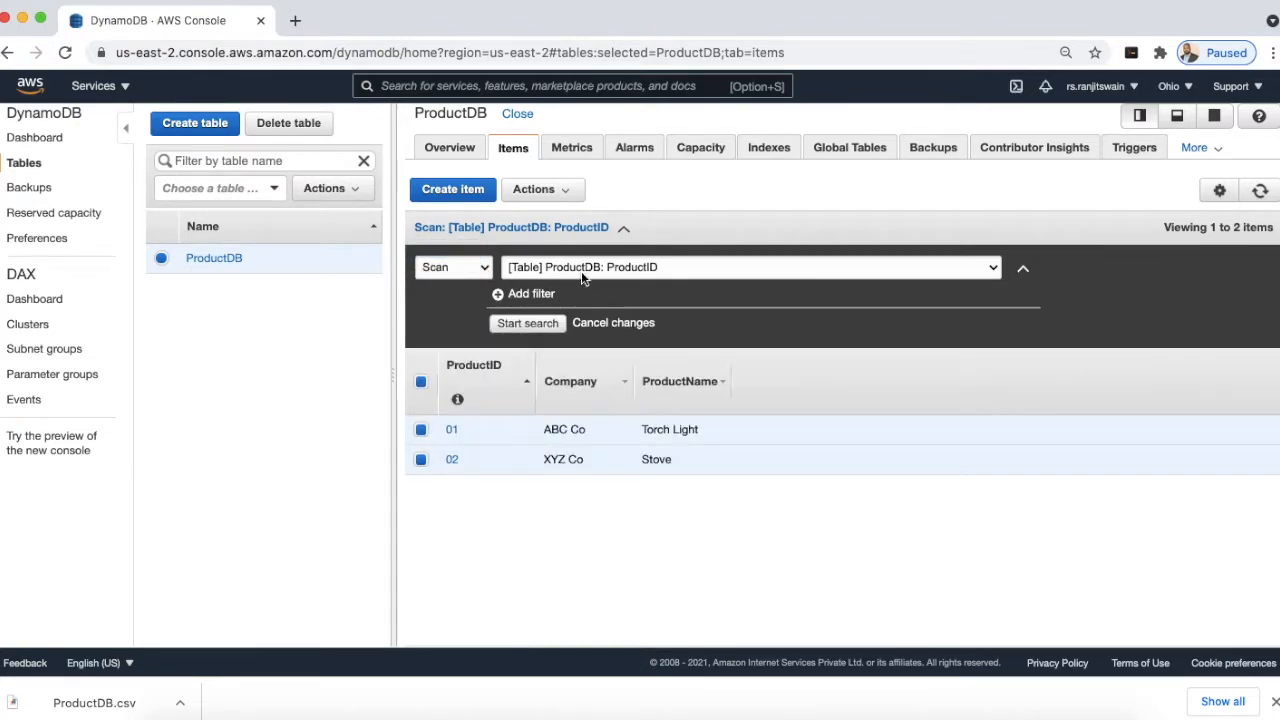
- Scan the ProductDB items with a filter for String attribute Company that begins with XYZ
left_click(522, 295)
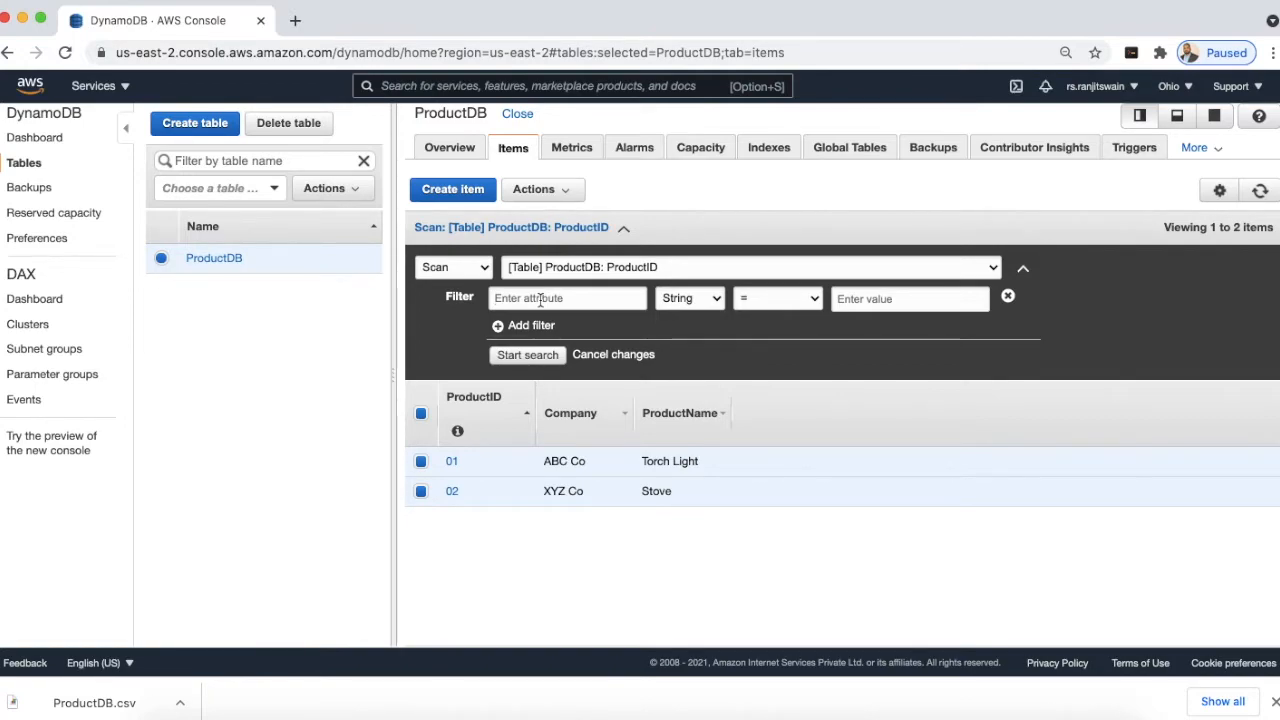
left_click(540, 300)
type("Comp")
left_click(797, 299)
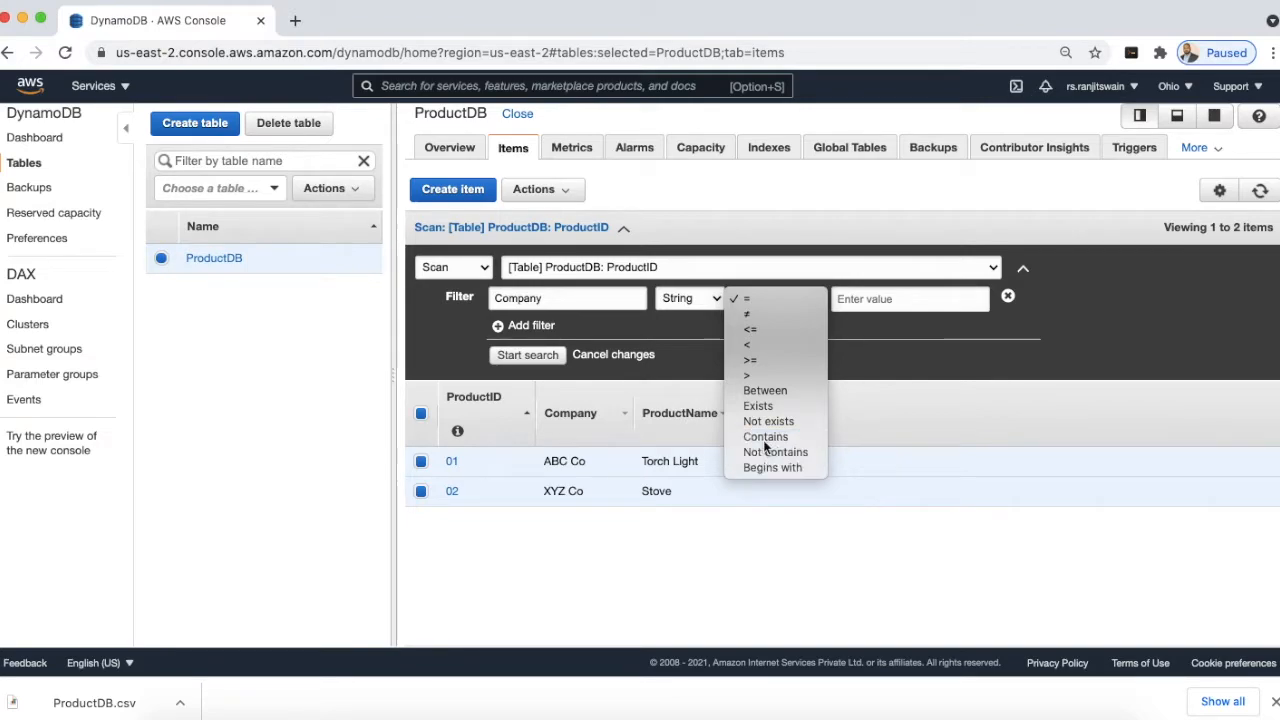
left_click(765, 439)
left_click(820, 303)
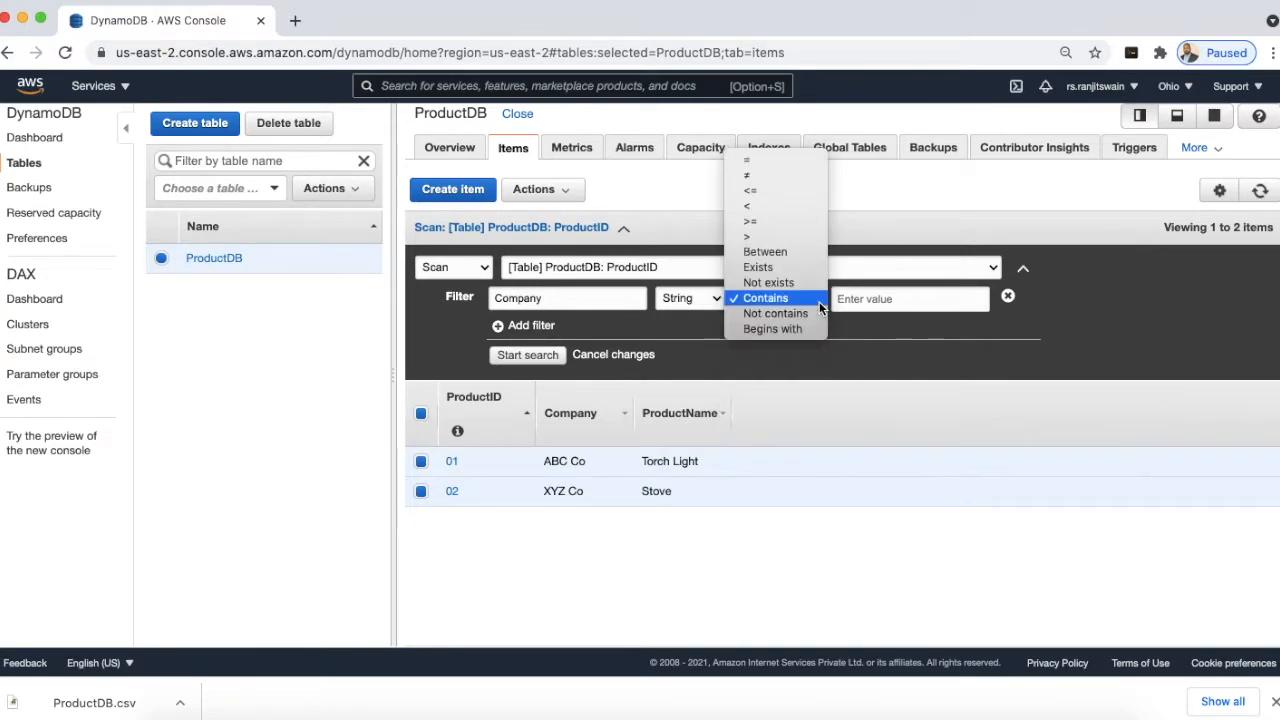
left_click(788, 328)
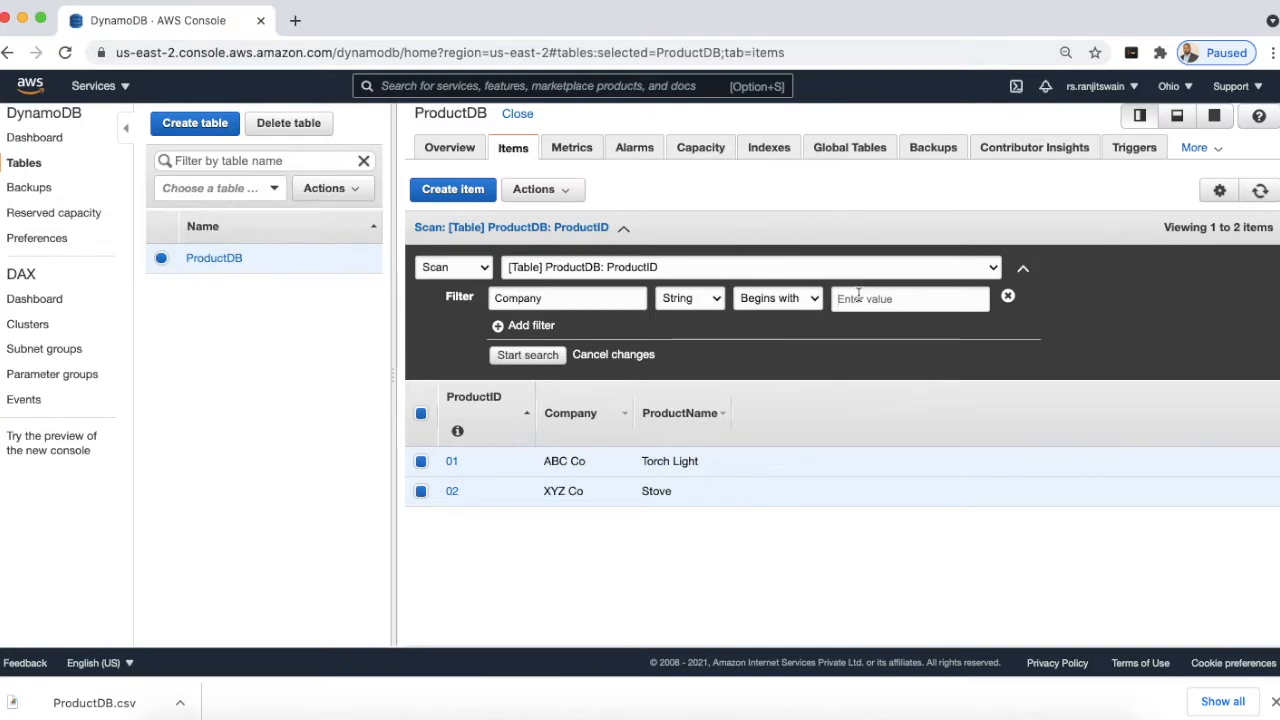
left_click(858, 297)
type("X")
left_click(530, 358)
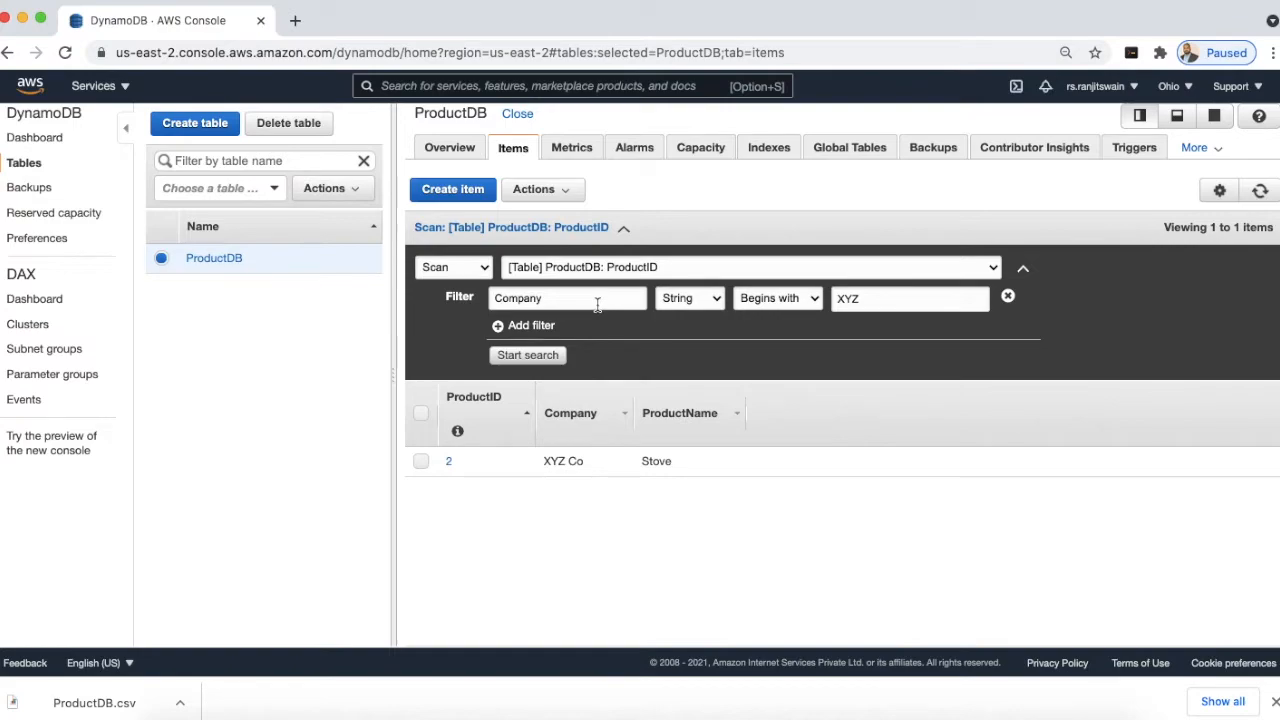
- Change the scan filter to Number attribute ProductID equal to 01 and run the search
left_click_drag(597, 304, 479, 302)
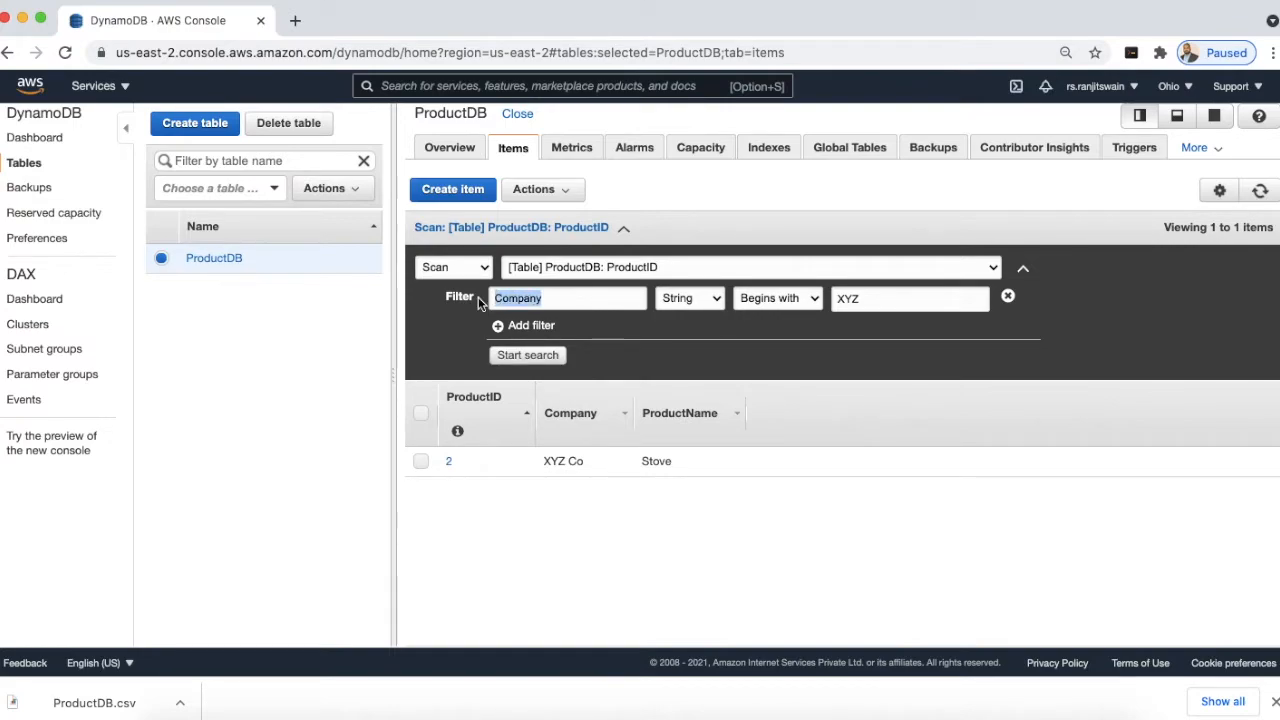
type("ProductID")
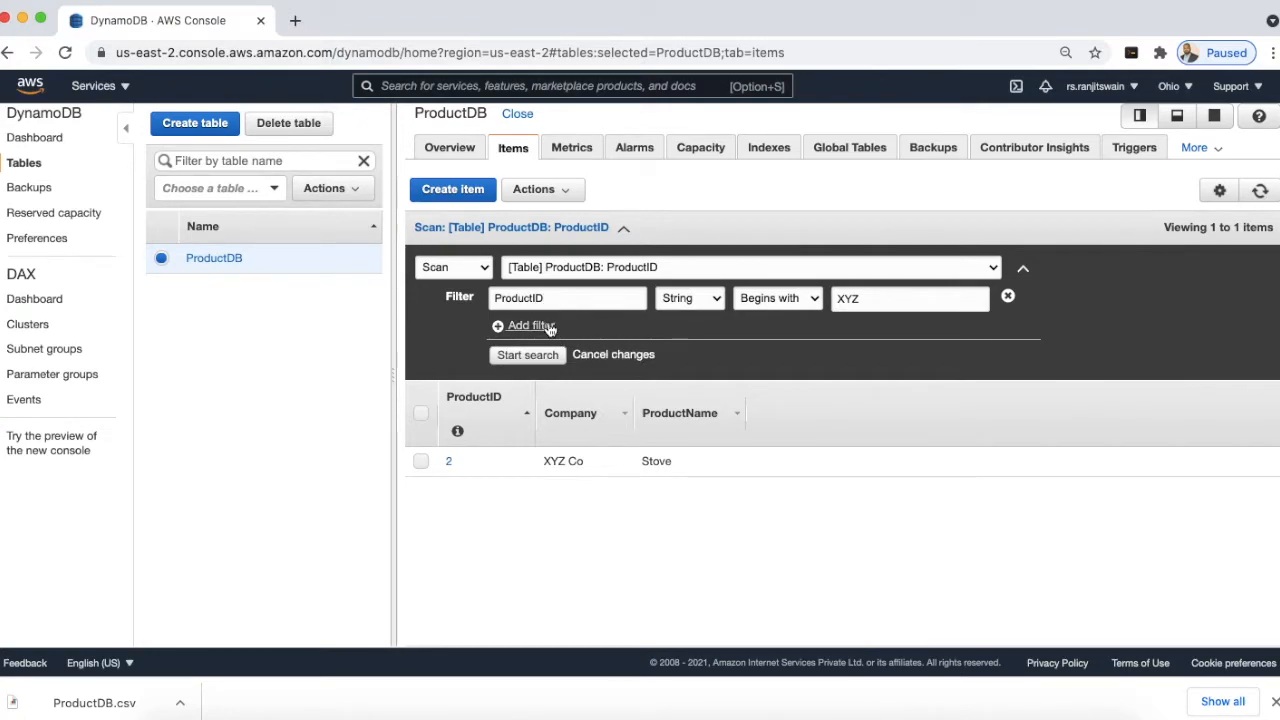
left_click(699, 299)
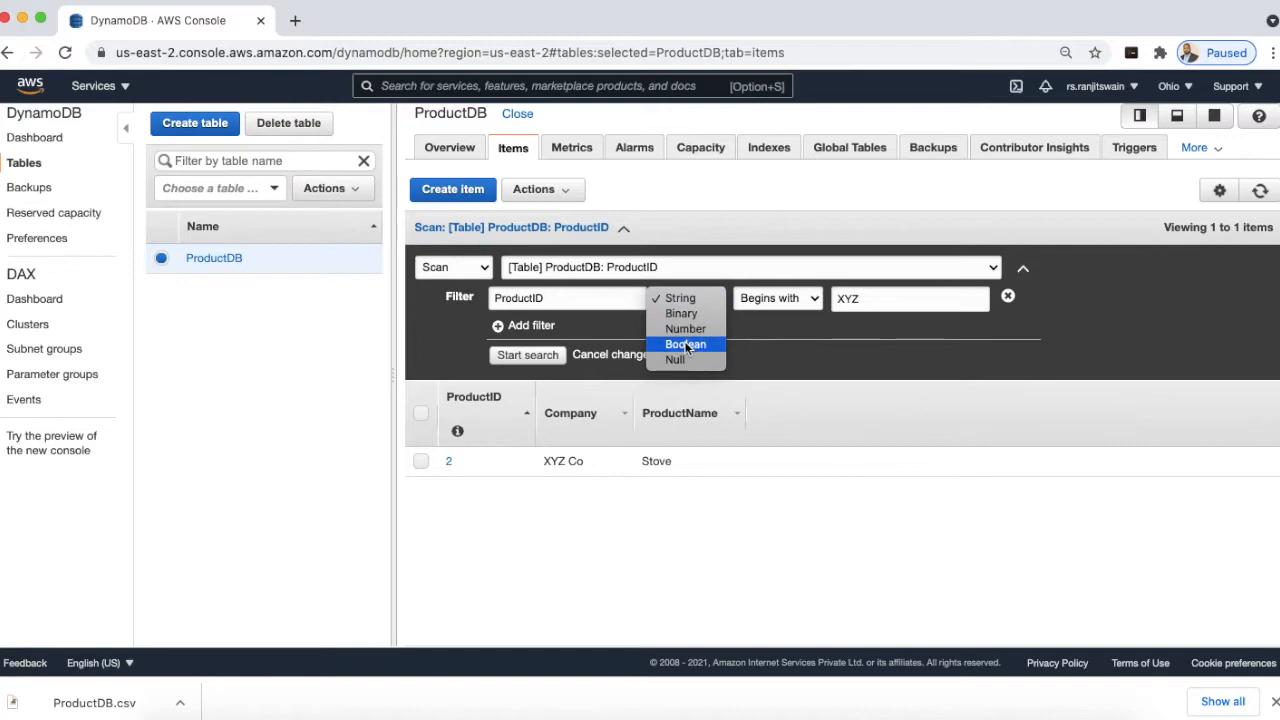
left_click(685, 329)
left_click_drag(870, 298, 803, 311)
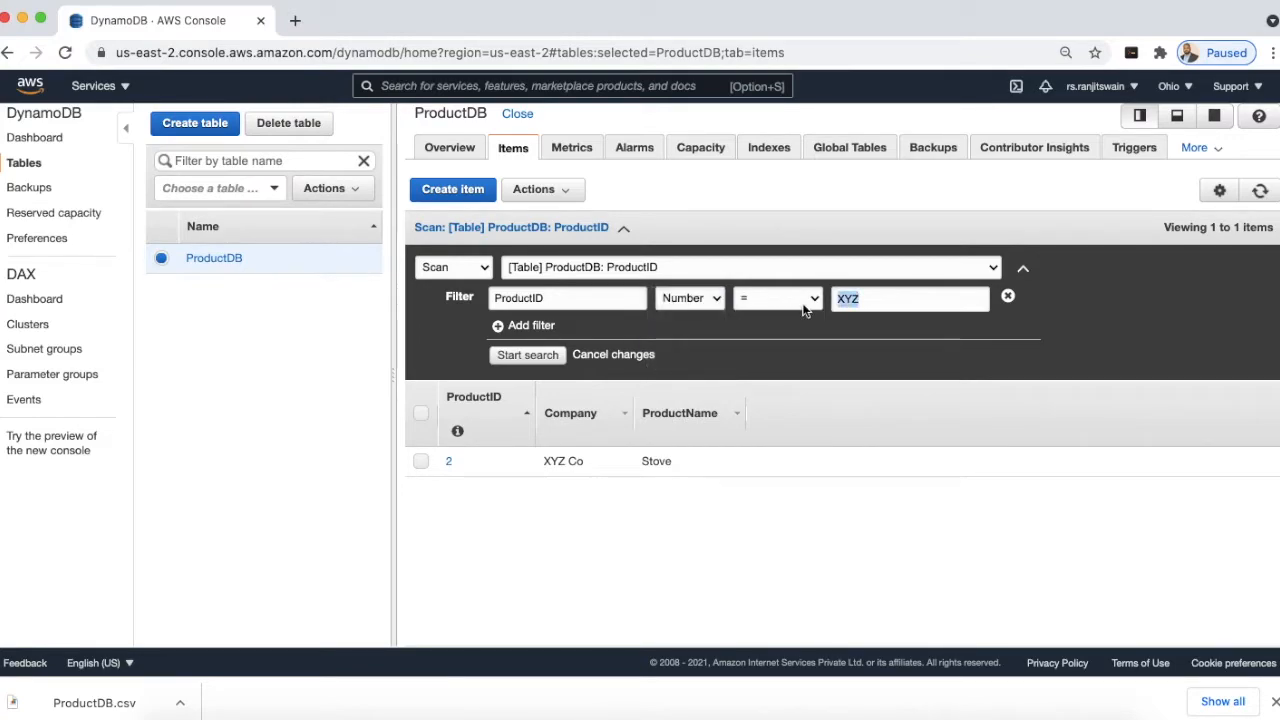
type("01")
left_click(530, 356)
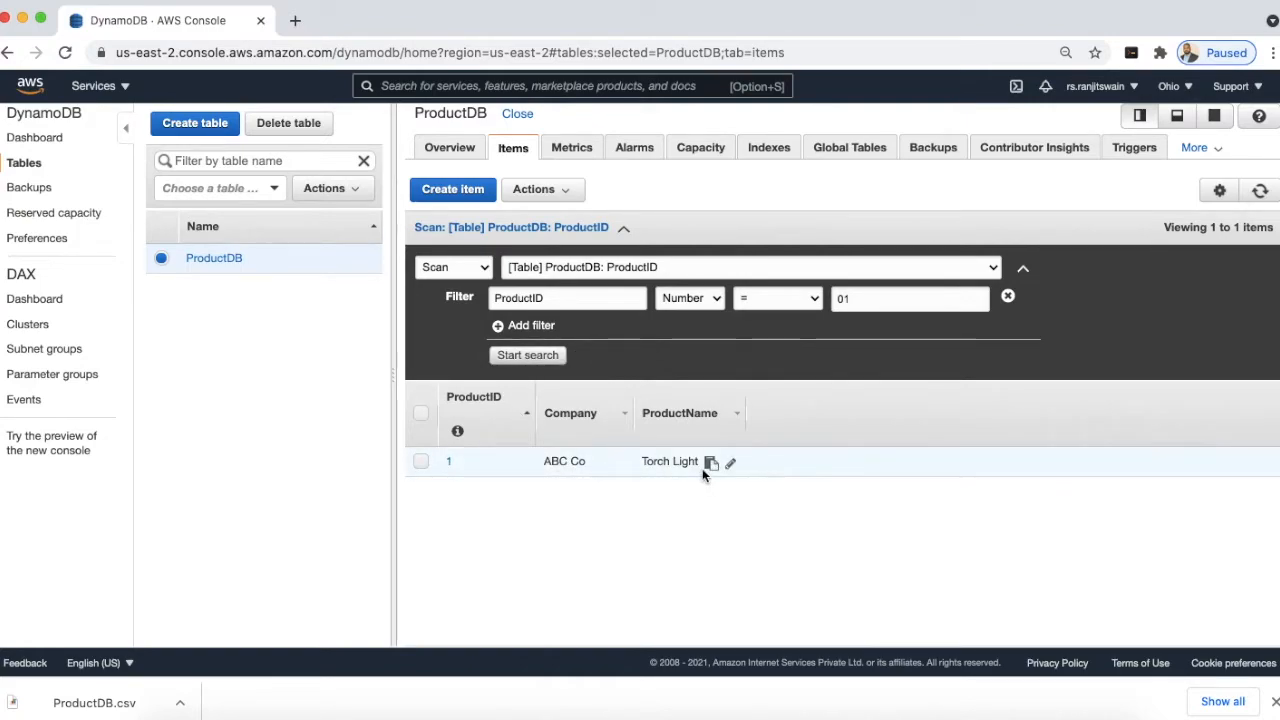
left_click(714, 299)
left_click(602, 333)
left_click_drag(548, 300, 482, 302)
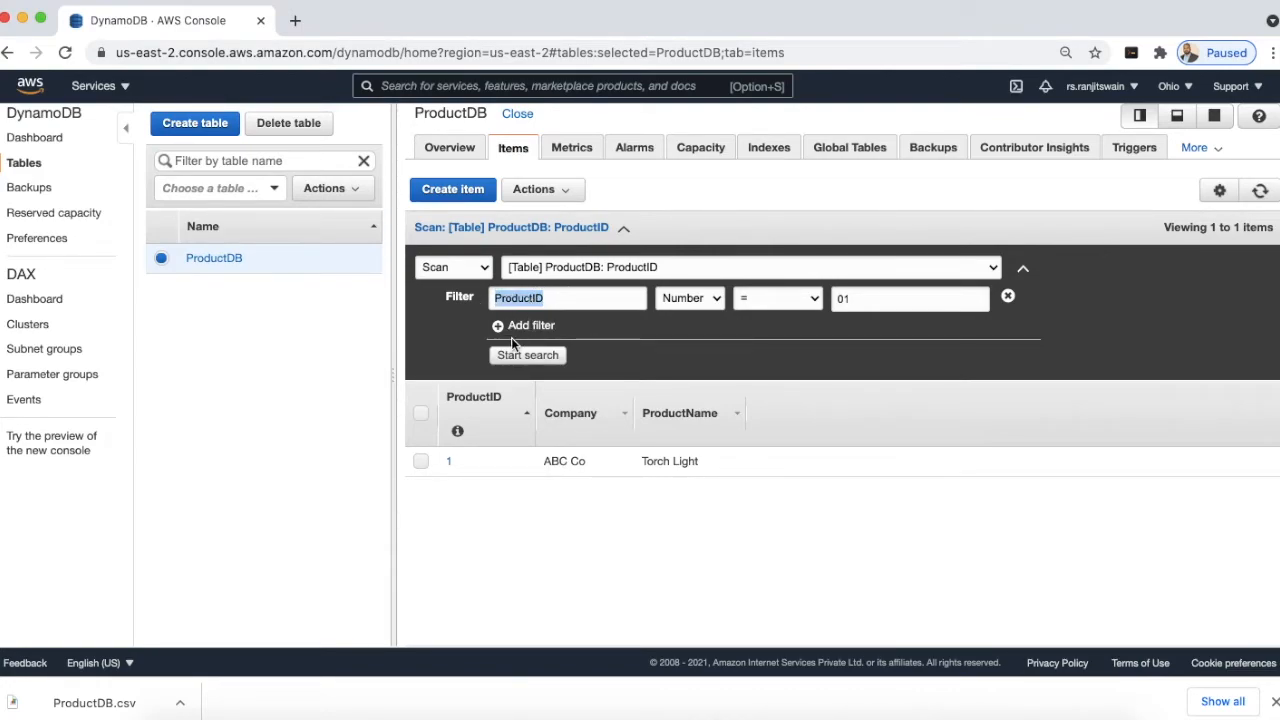
- Try to query the table by partition key 01 while keeping the filter for ProductID equal to 01
left_click(485, 268)
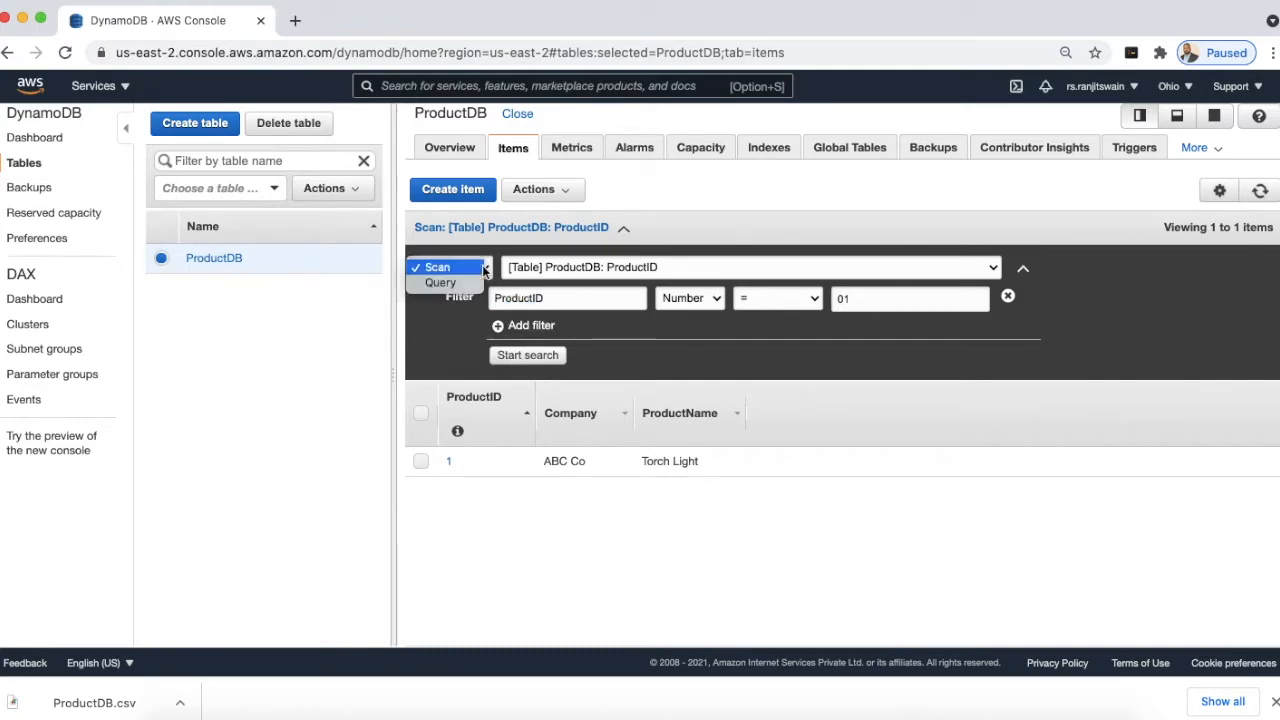
left_click(465, 284)
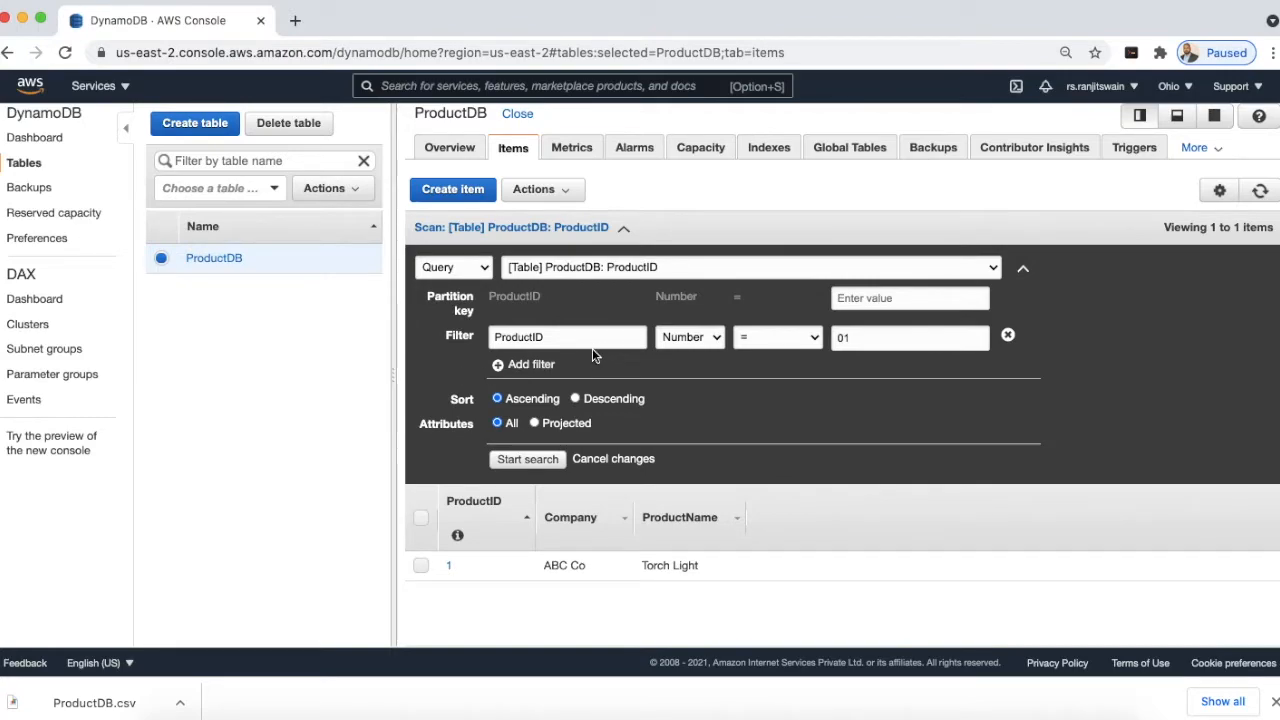
left_click_drag(560, 337, 452, 336)
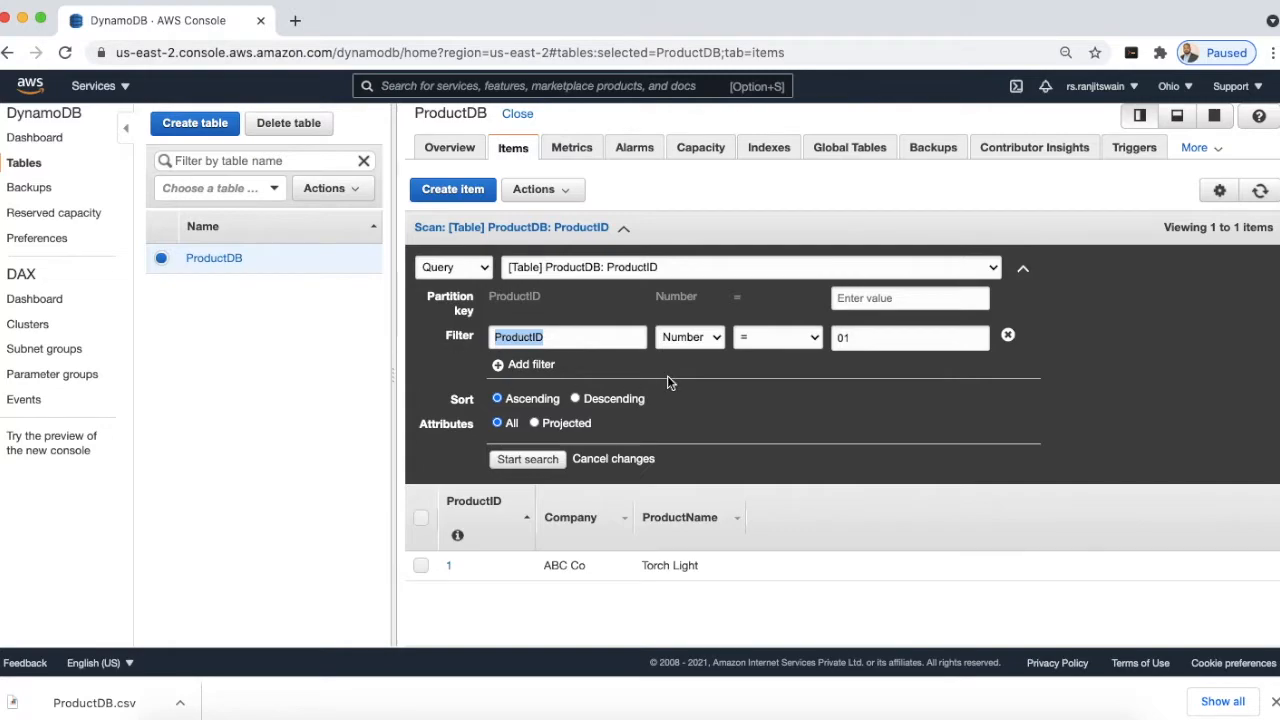
left_click(872, 297)
type("01")
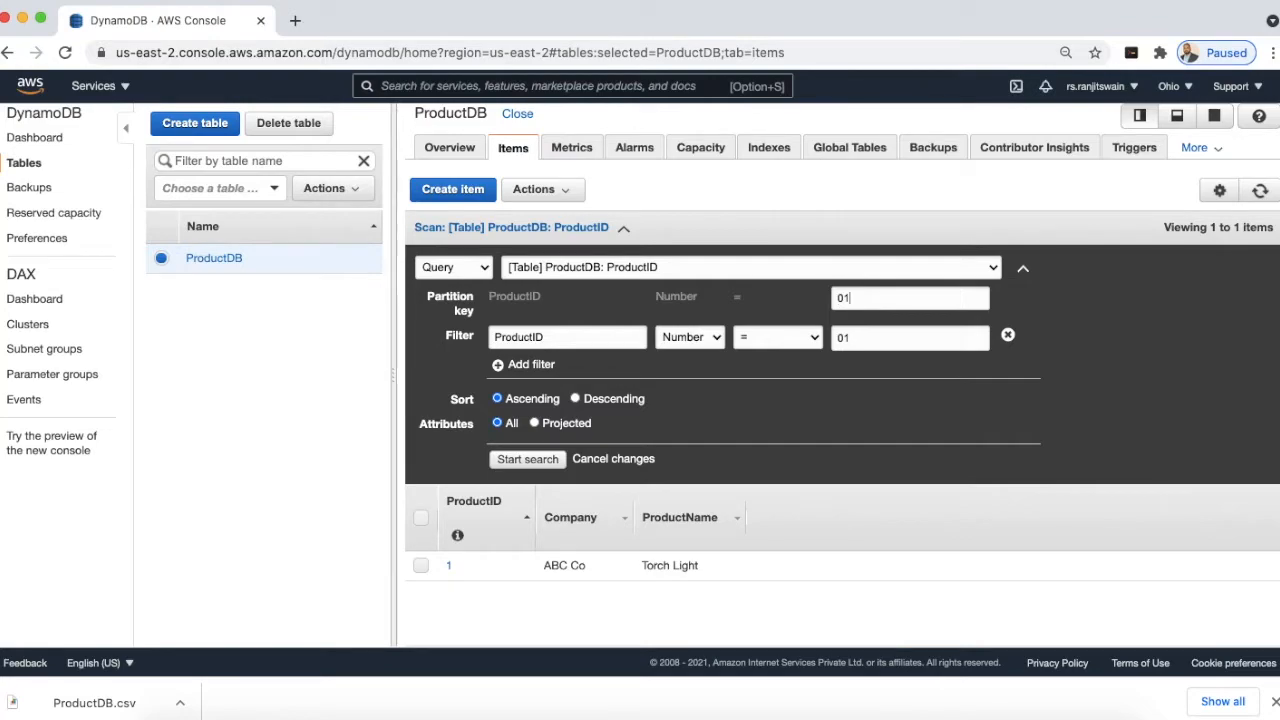
left_click(510, 466)
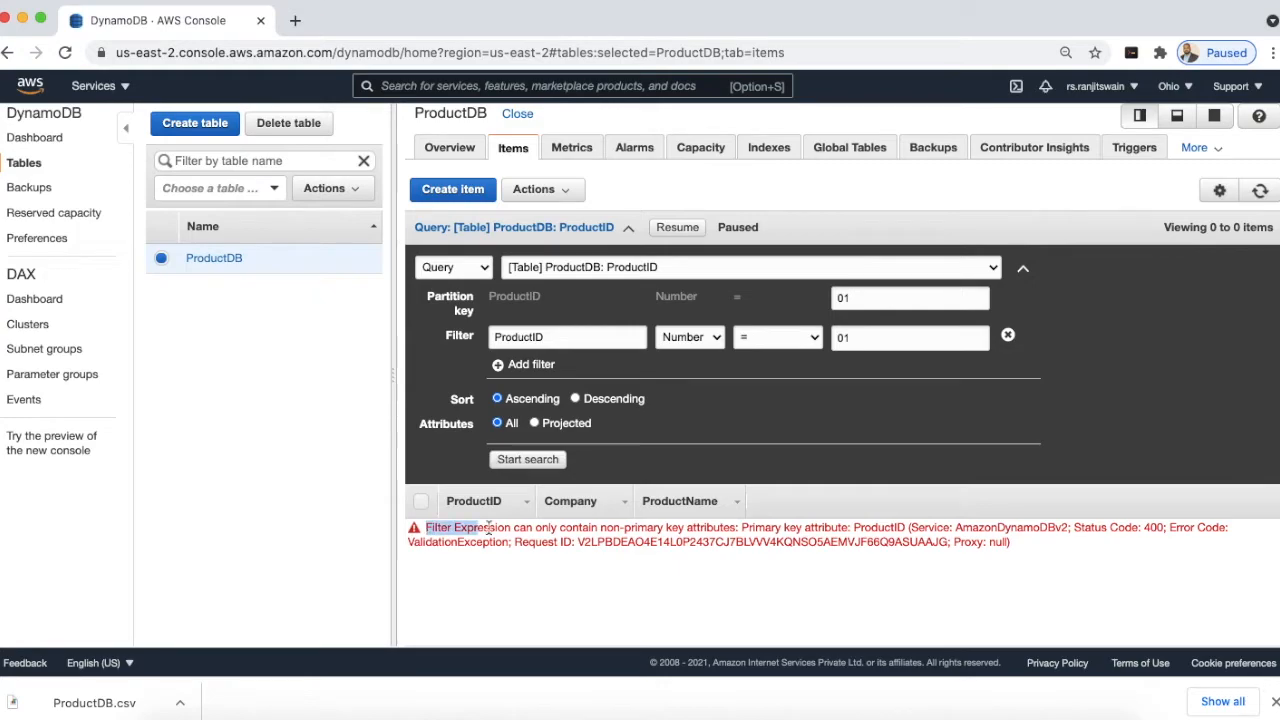
left_click_drag(587, 524, 738, 527)
- Change the query filter to String attribute Company that begins with ABC and run the search
left_click(569, 340)
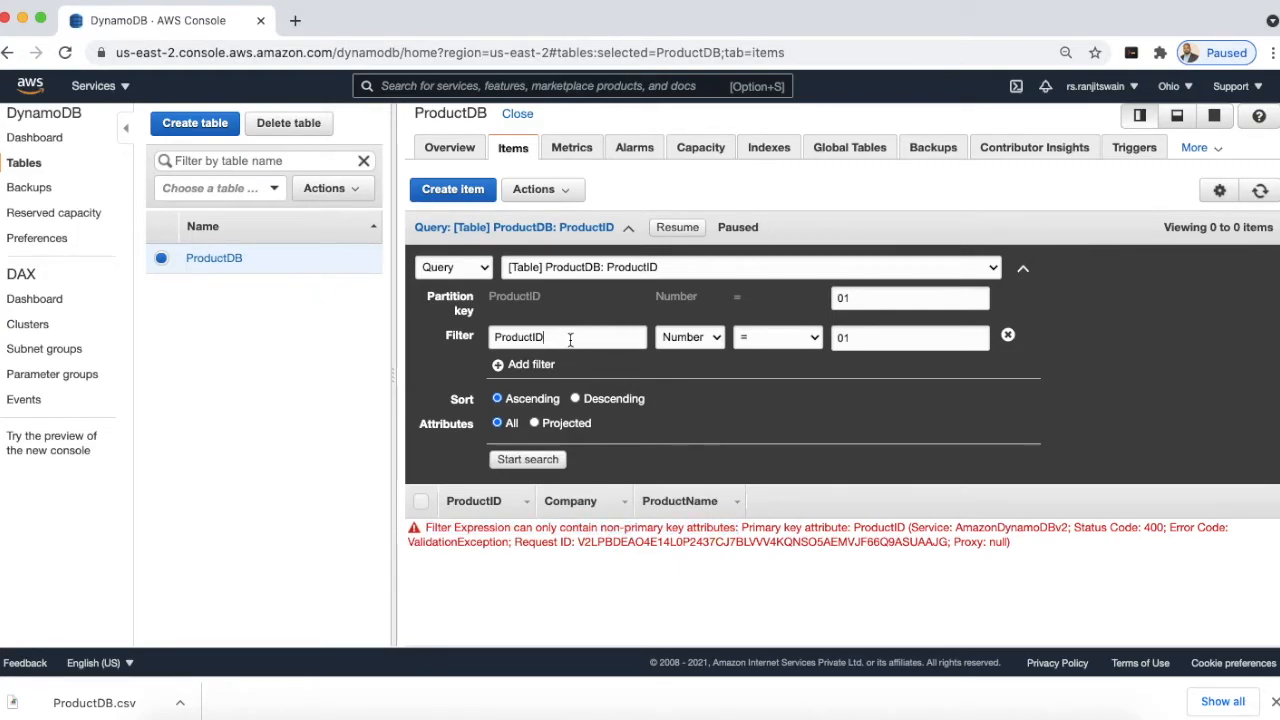
left_click(446, 336)
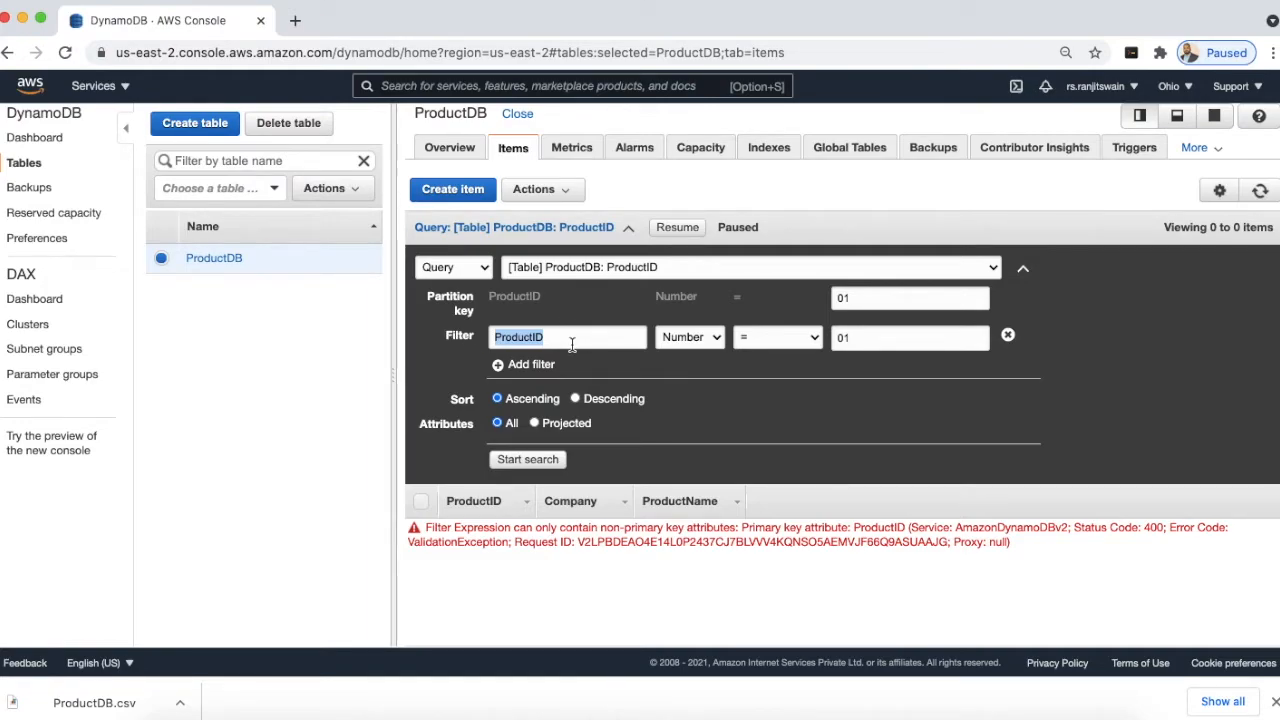
type("Company")
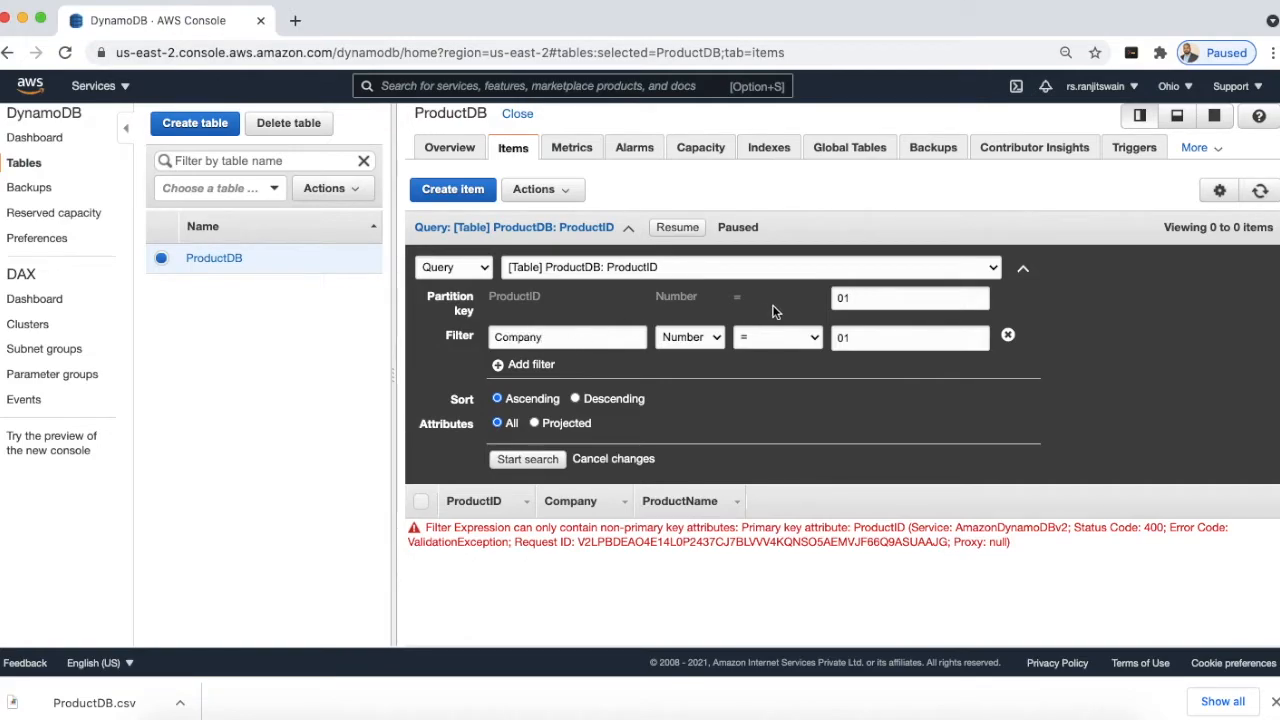
left_click(707, 344)
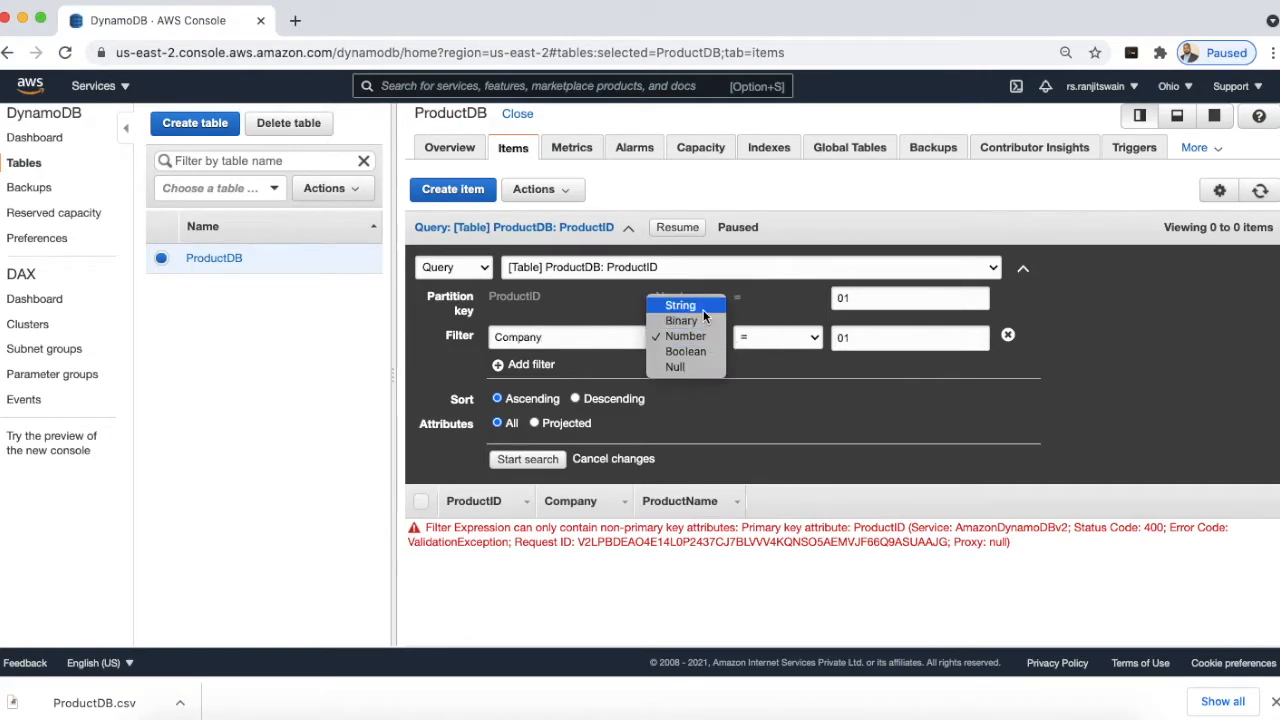
left_click(683, 305)
left_click(785, 337)
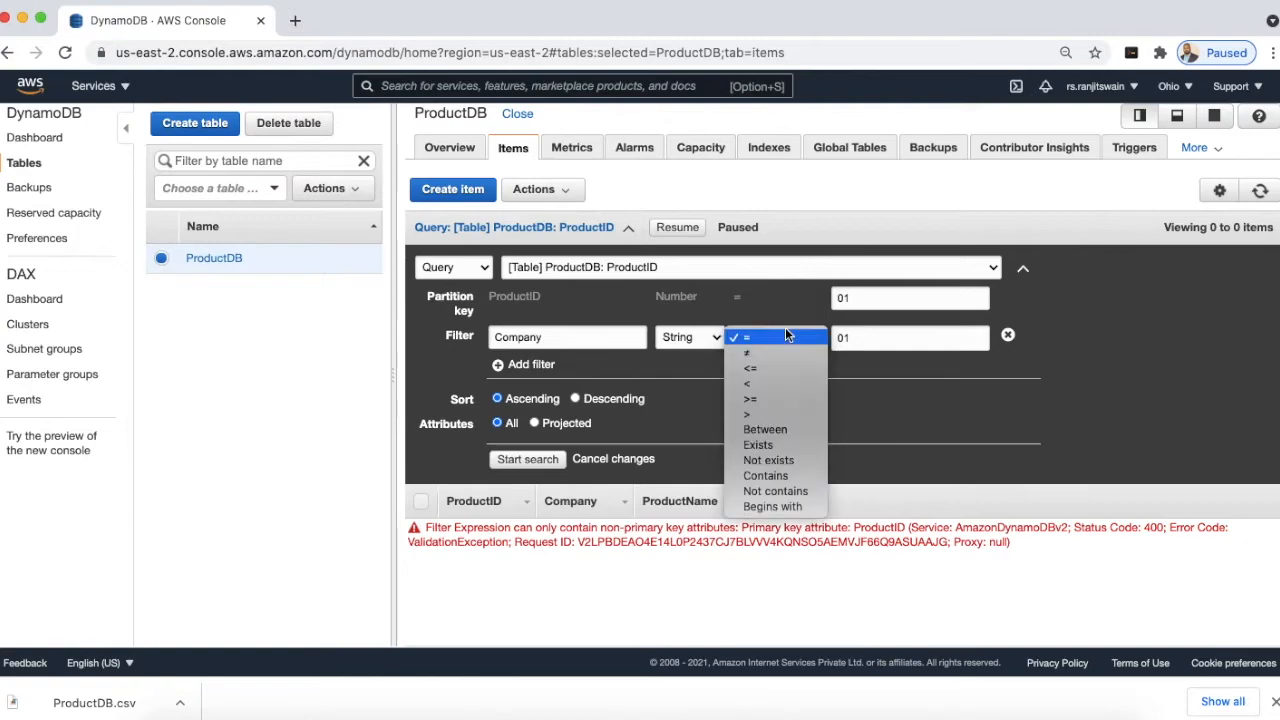
left_click(762, 506)
left_click_drag(883, 340, 824, 340)
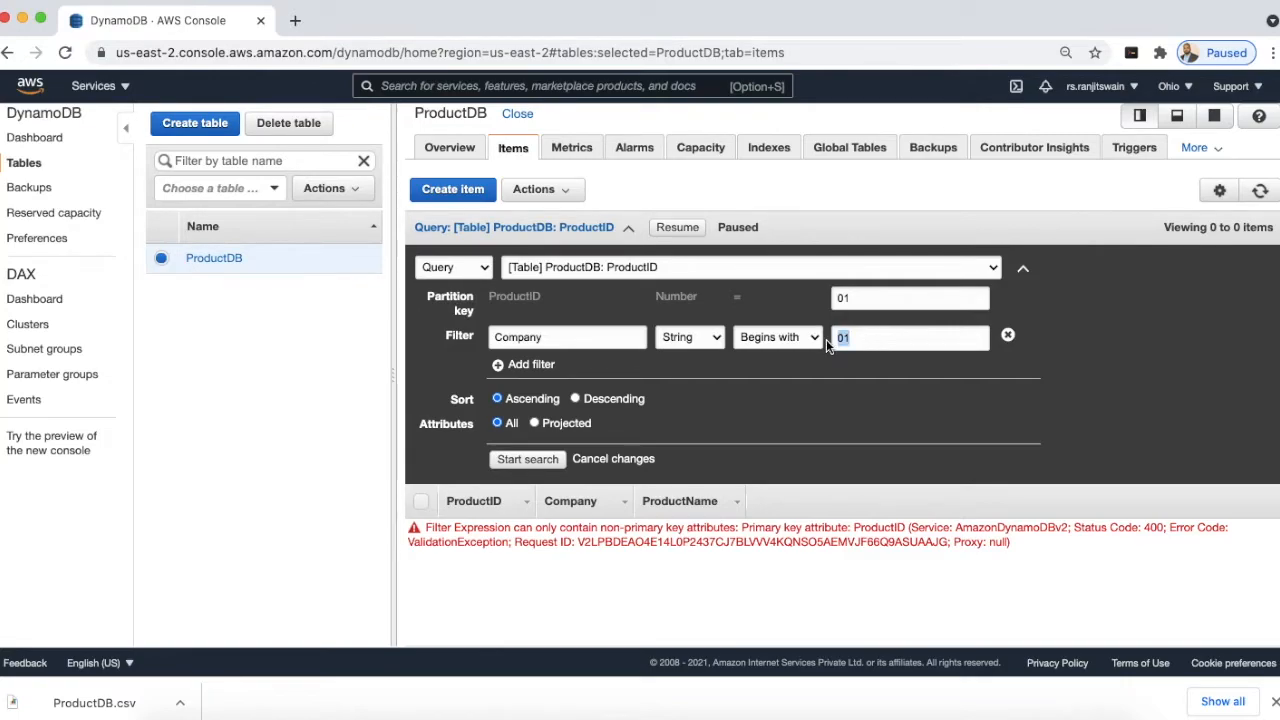
type("ABC")
left_click(528, 461)
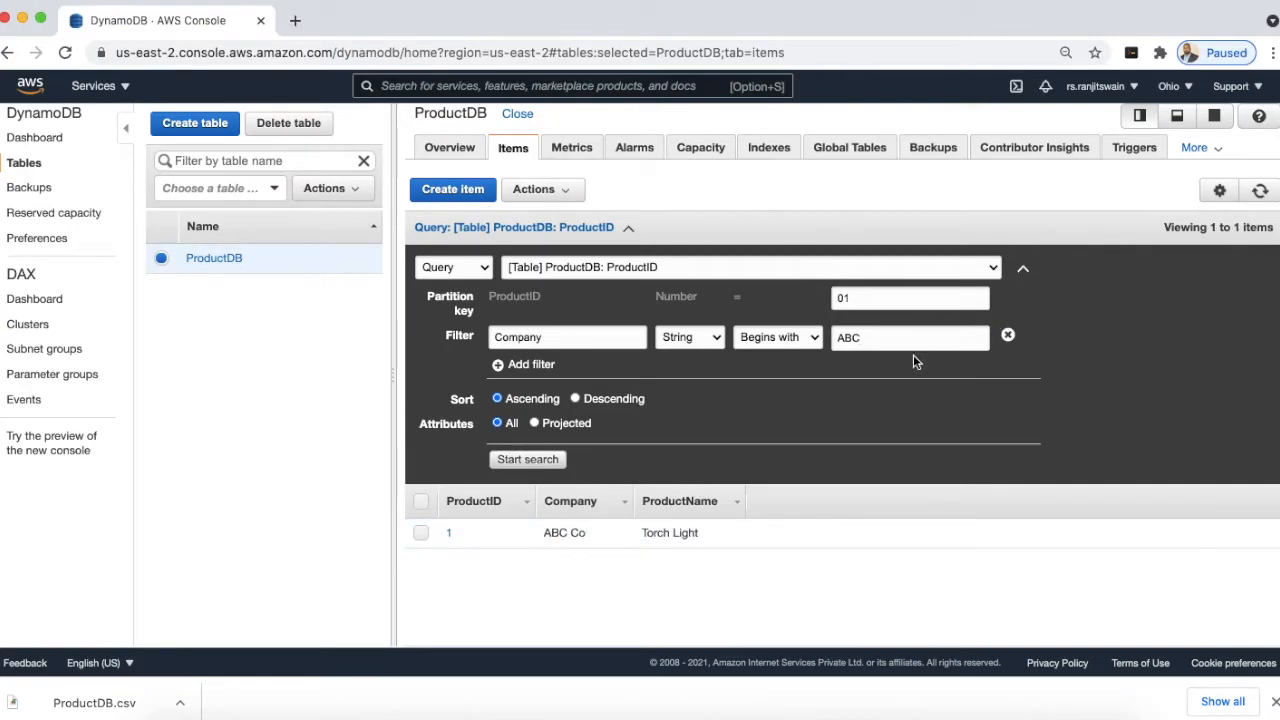
- Set the Company filter to Contains with the value Co and run the query
left_click(814, 337)
left_click(775, 307)
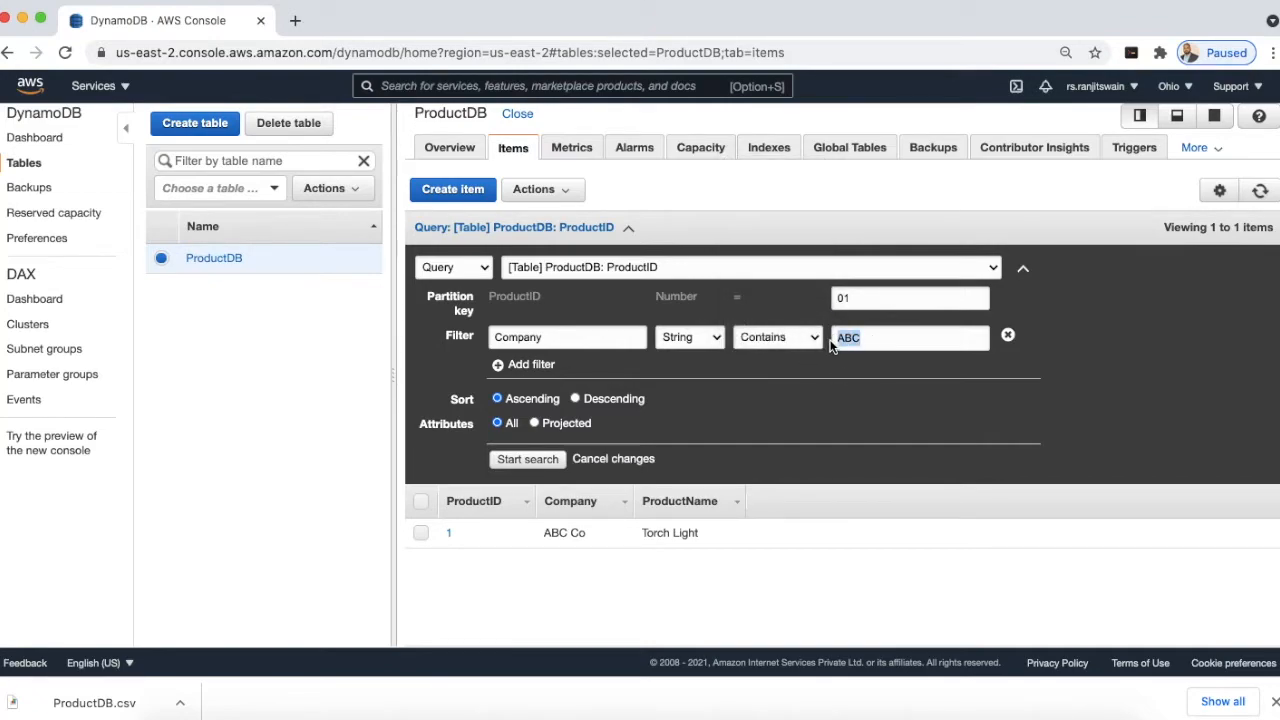
type("Co")
left_click(518, 464)
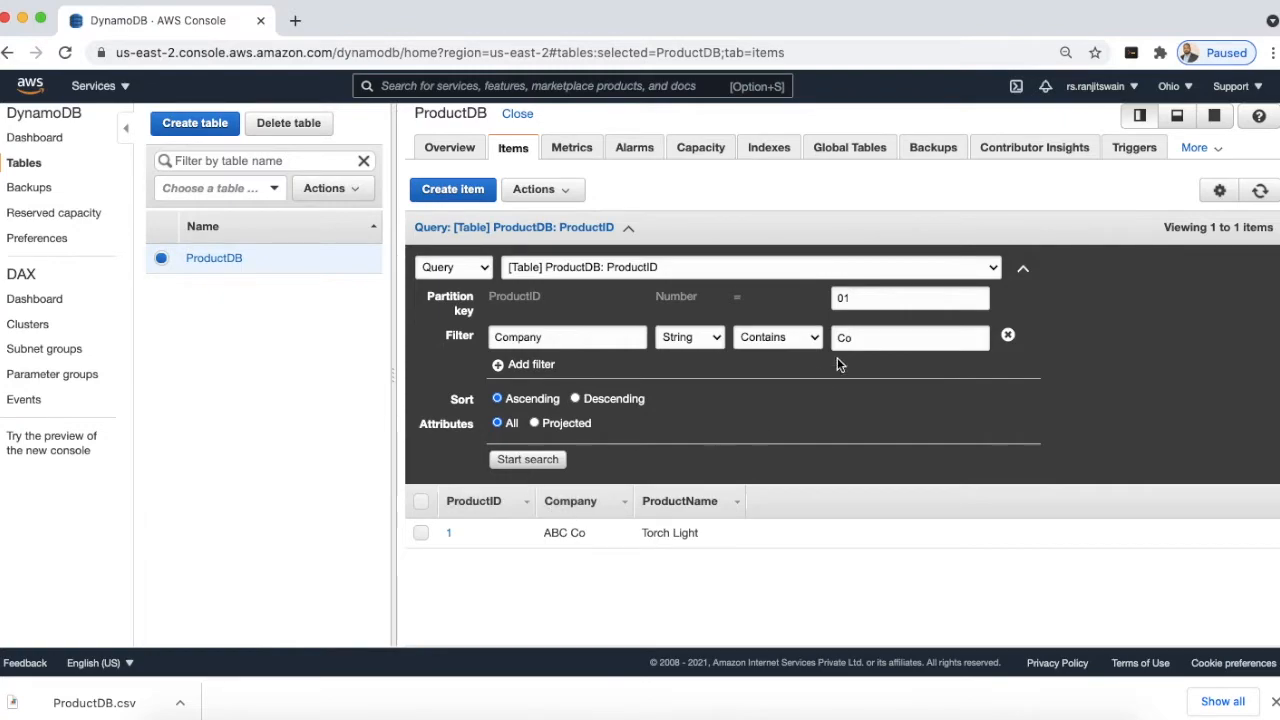
- Set the ProductID partition key value to 02 and run the query
left_click(860, 300)
key("BackSpace")
type("2")
left_click(506, 458)
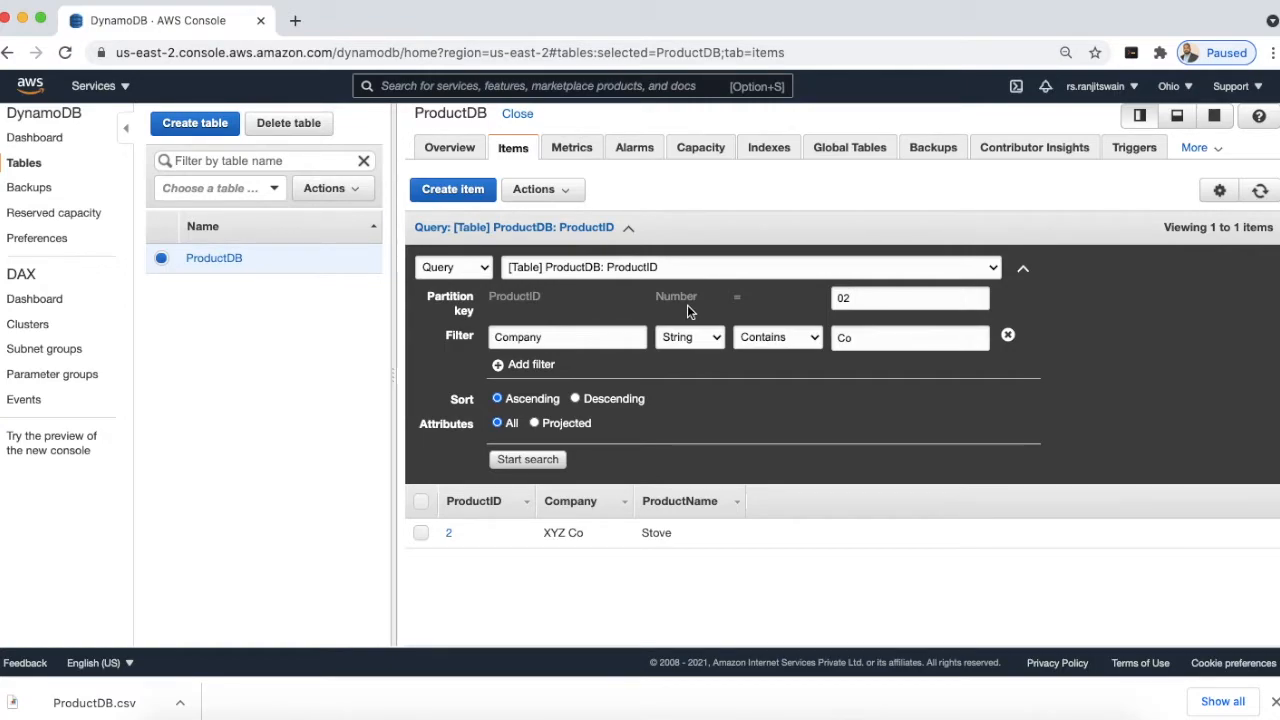
- Delete the ProductDB table with all its CloudWatch alarms and without a backup, confirming with the word delete, and return to the DynamoDB dashboard
left_click(449, 147)
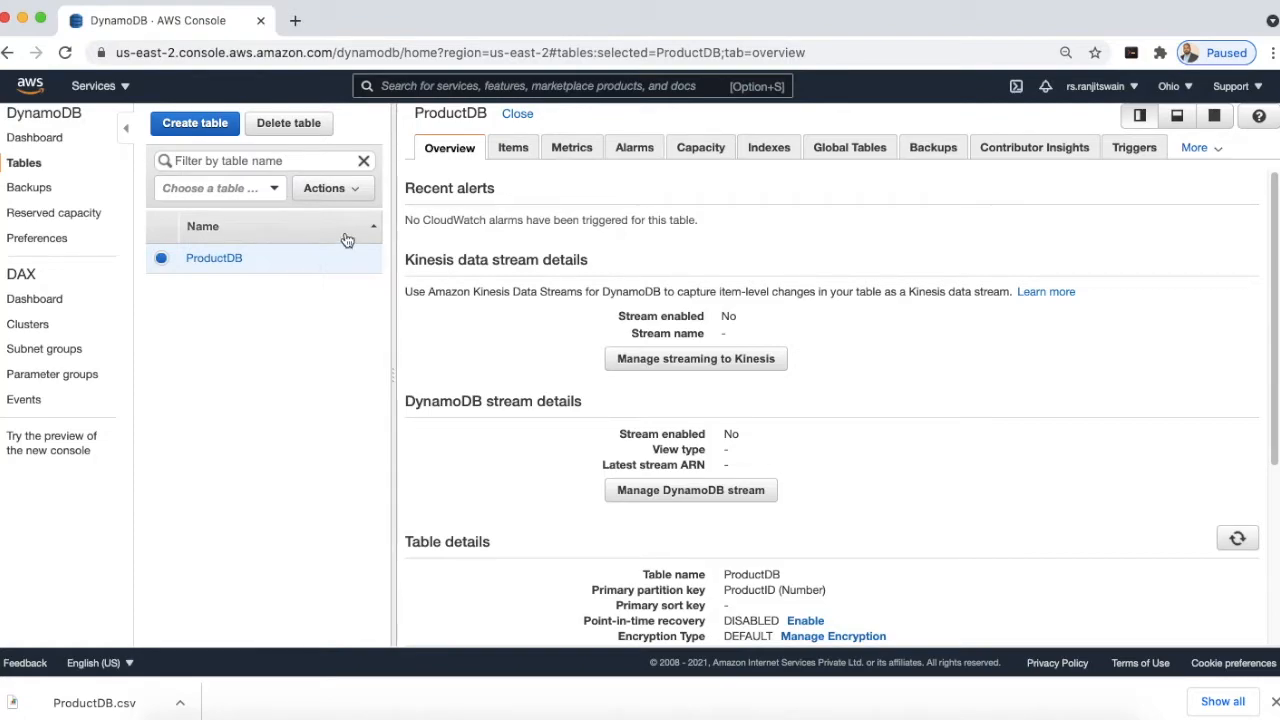
left_click(295, 123)
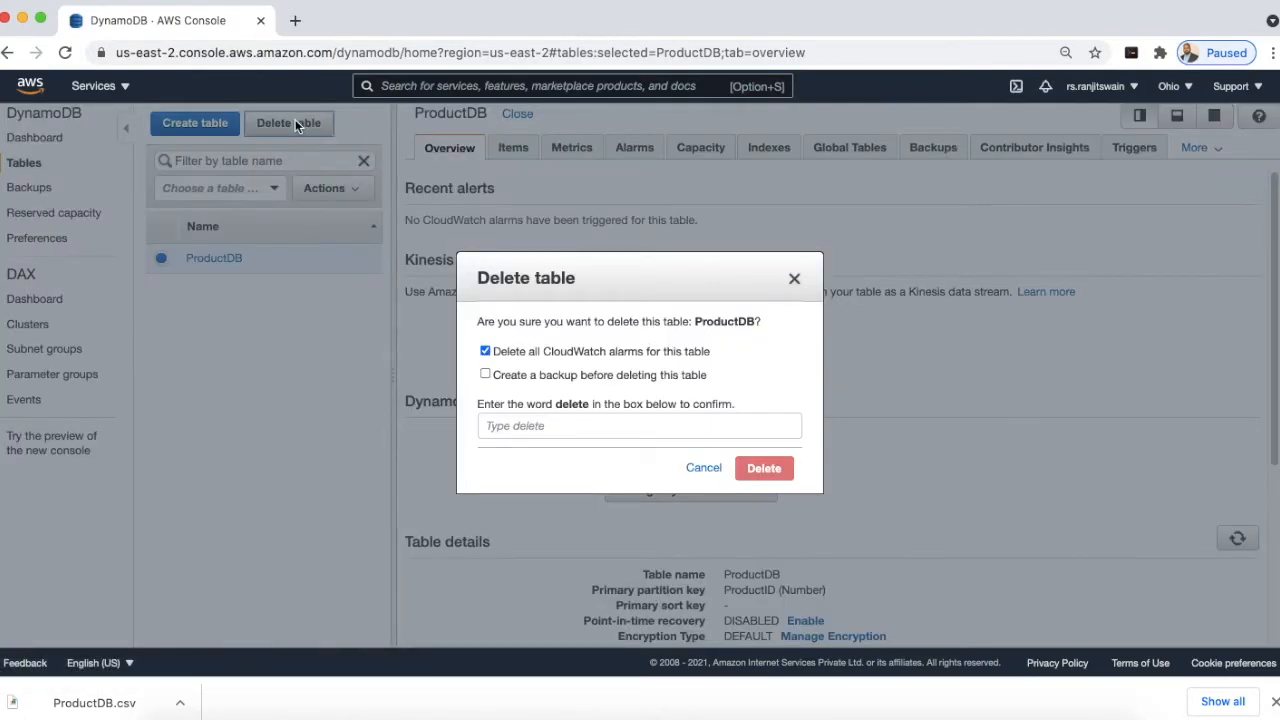
left_click_drag(483, 342, 610, 338)
left_click_drag(528, 351, 632, 350)
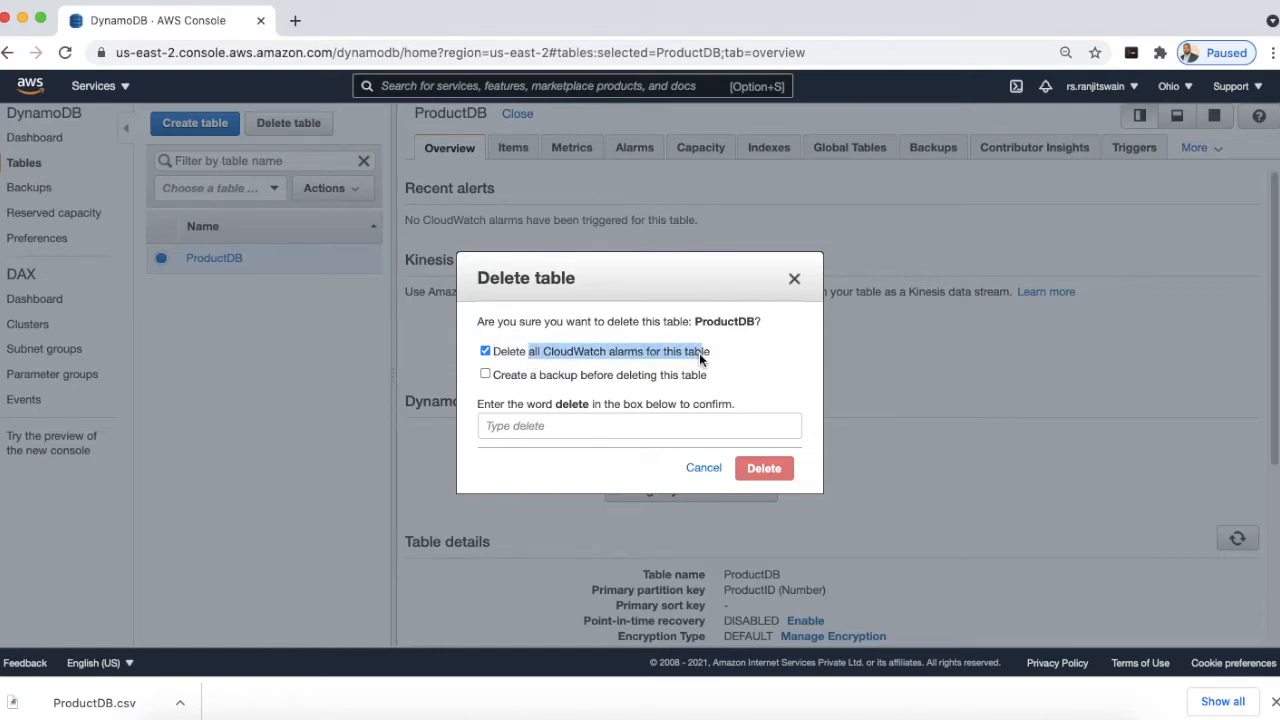
left_click(537, 382)
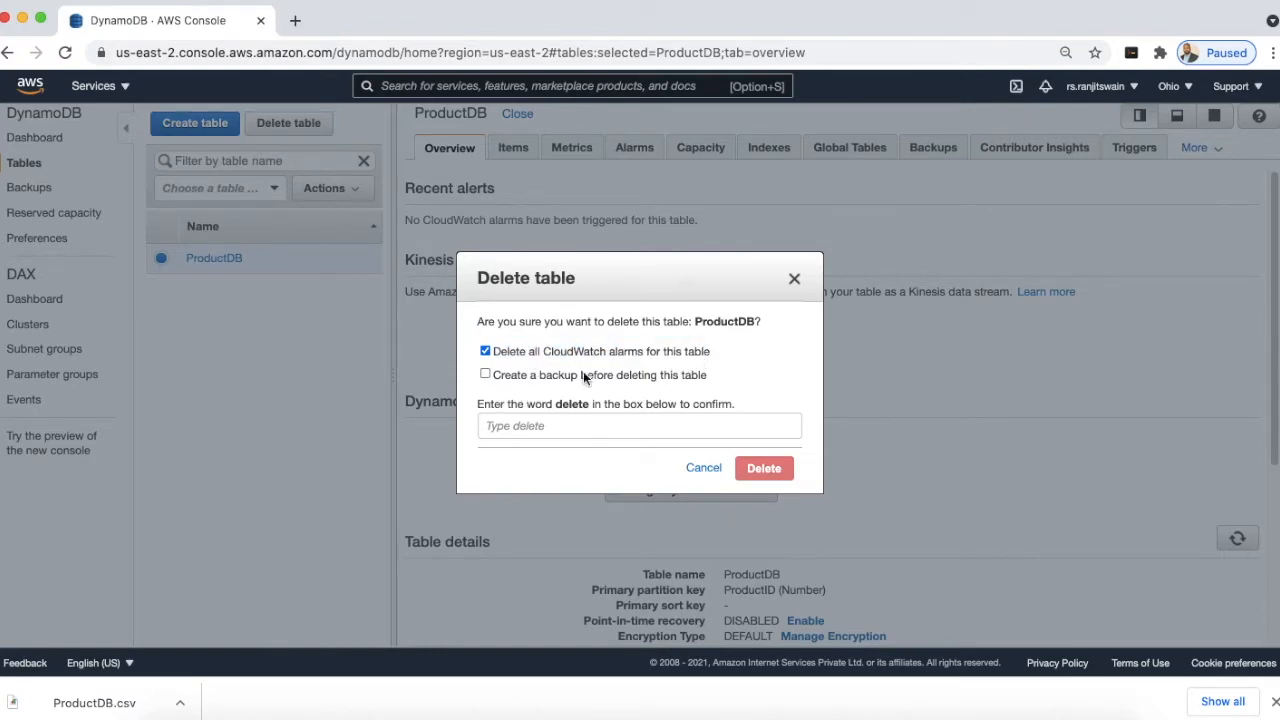
left_click_drag(703, 376, 491, 381)
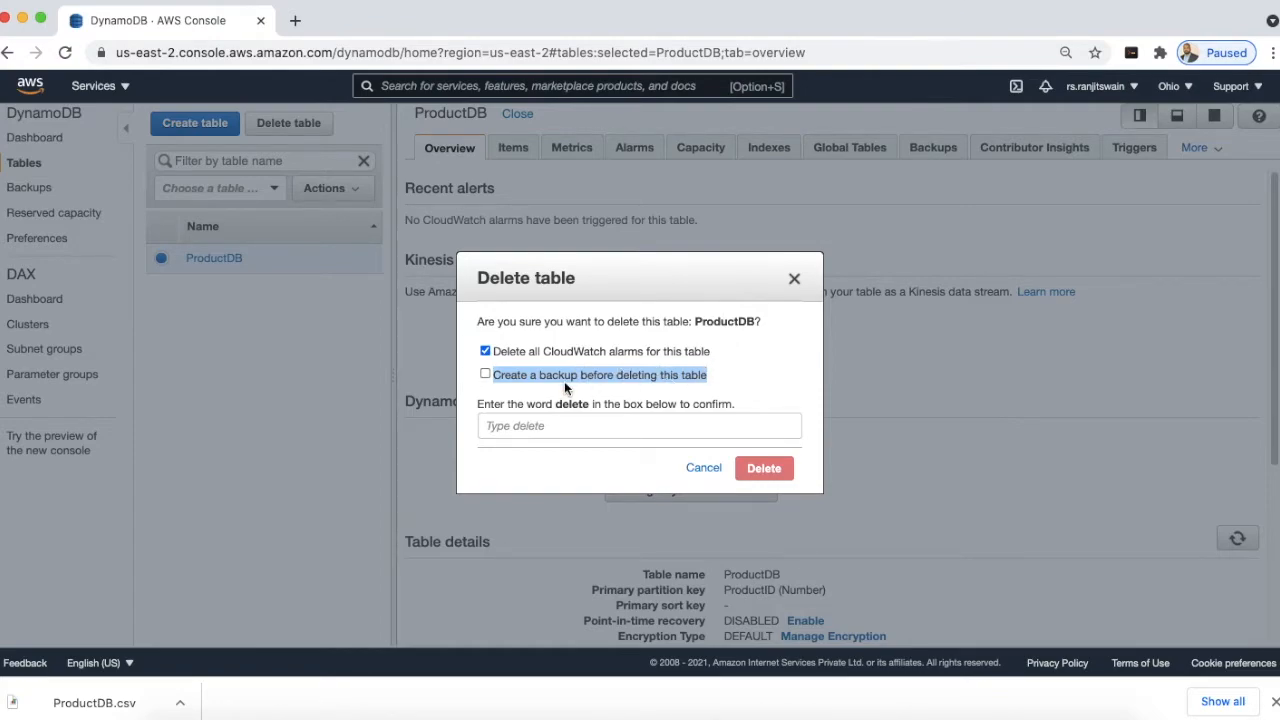
left_click(485, 376)
left_click(485, 375)
left_click(561, 426)
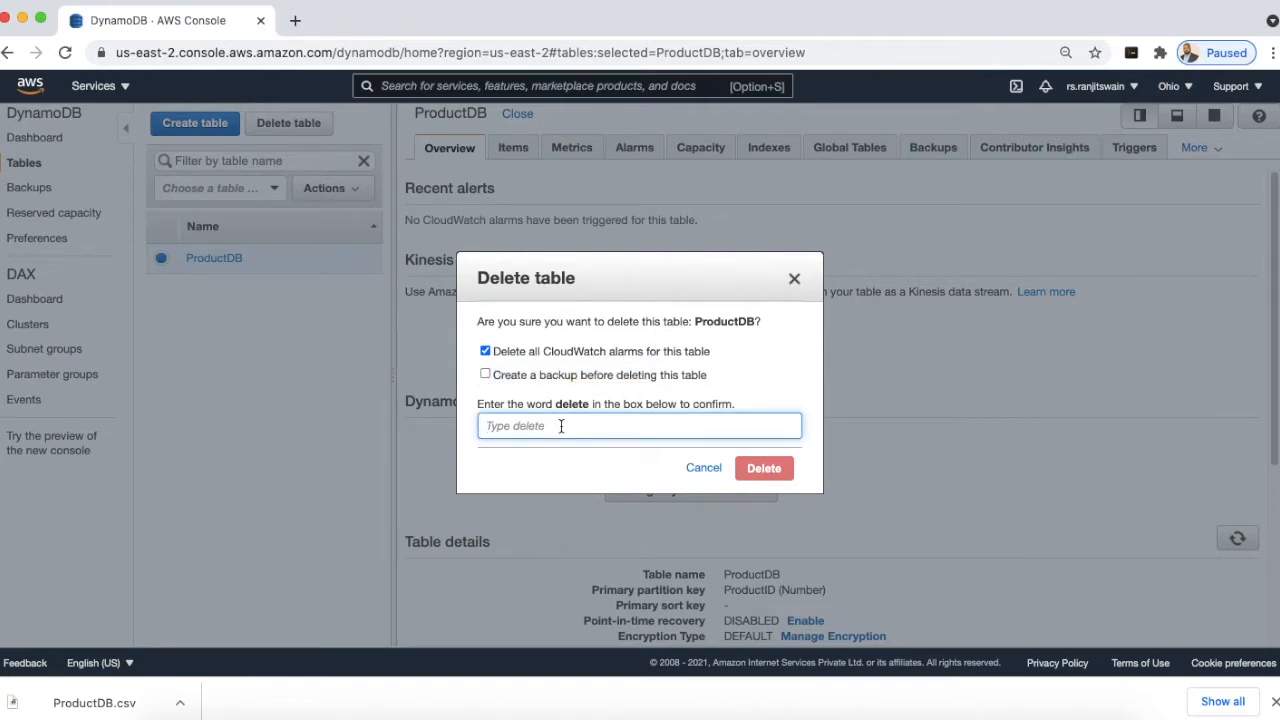
type("delete")
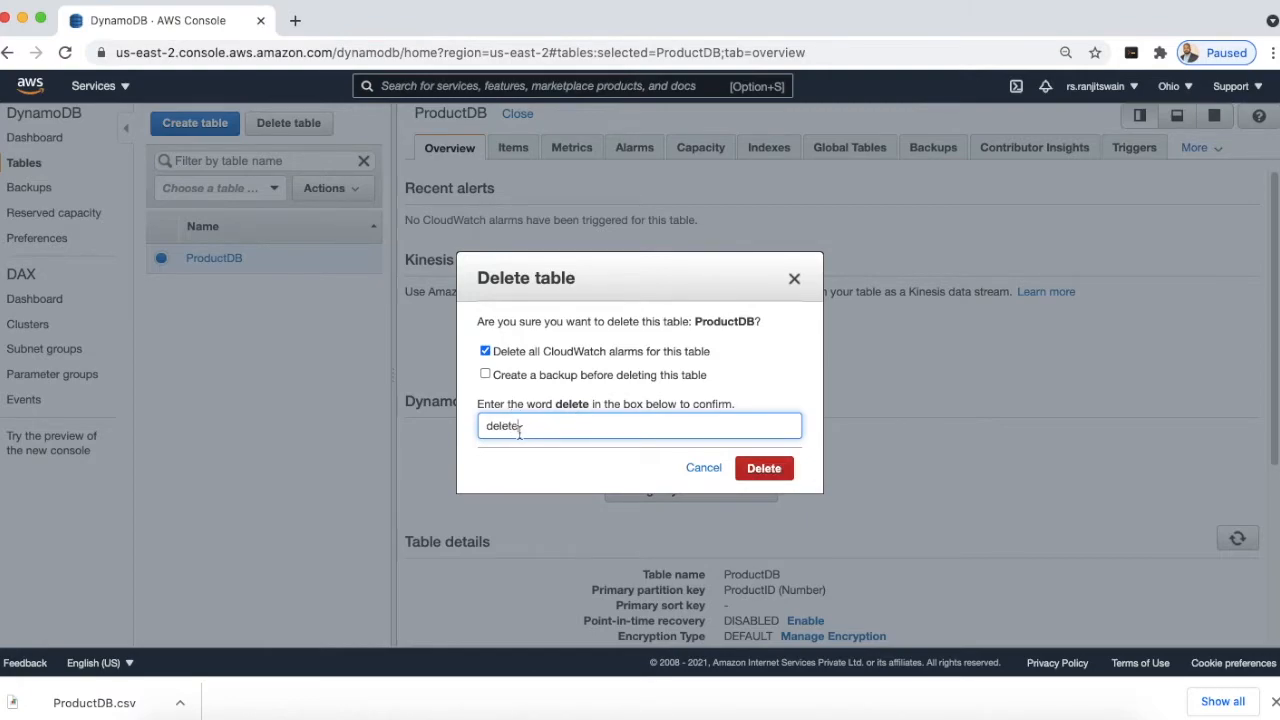
left_click(762, 469)
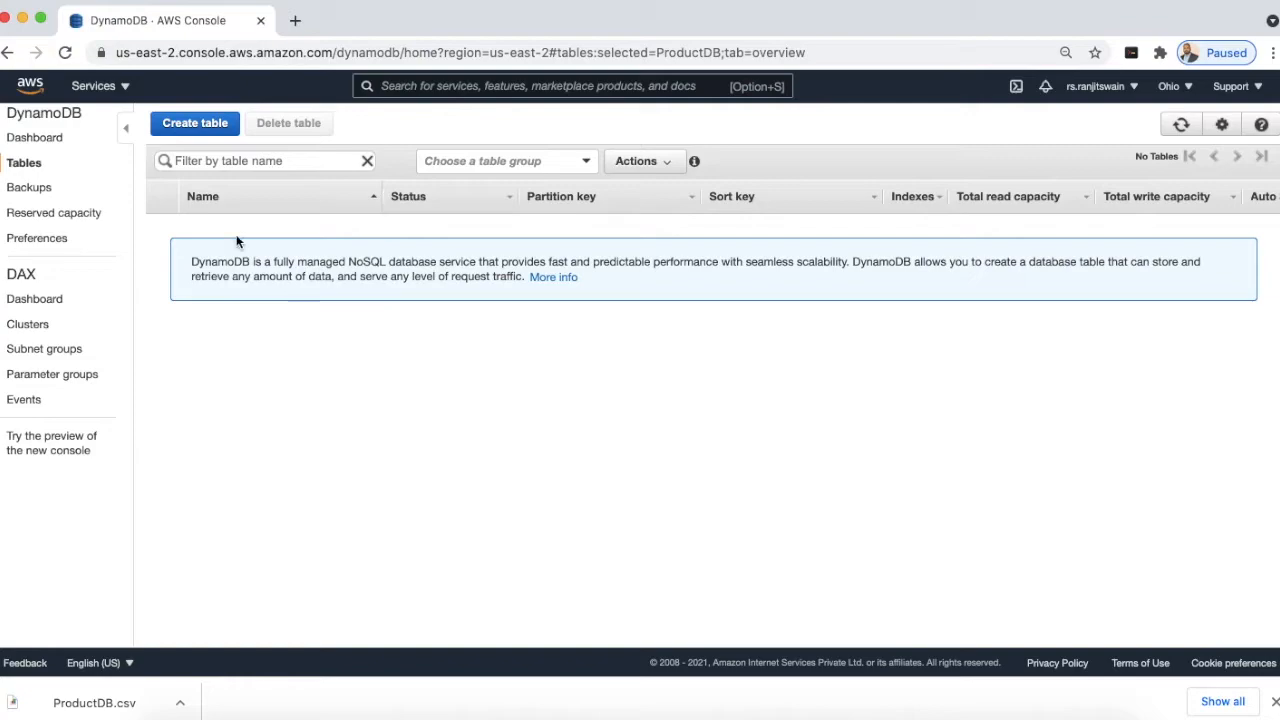
left_click(45, 140)
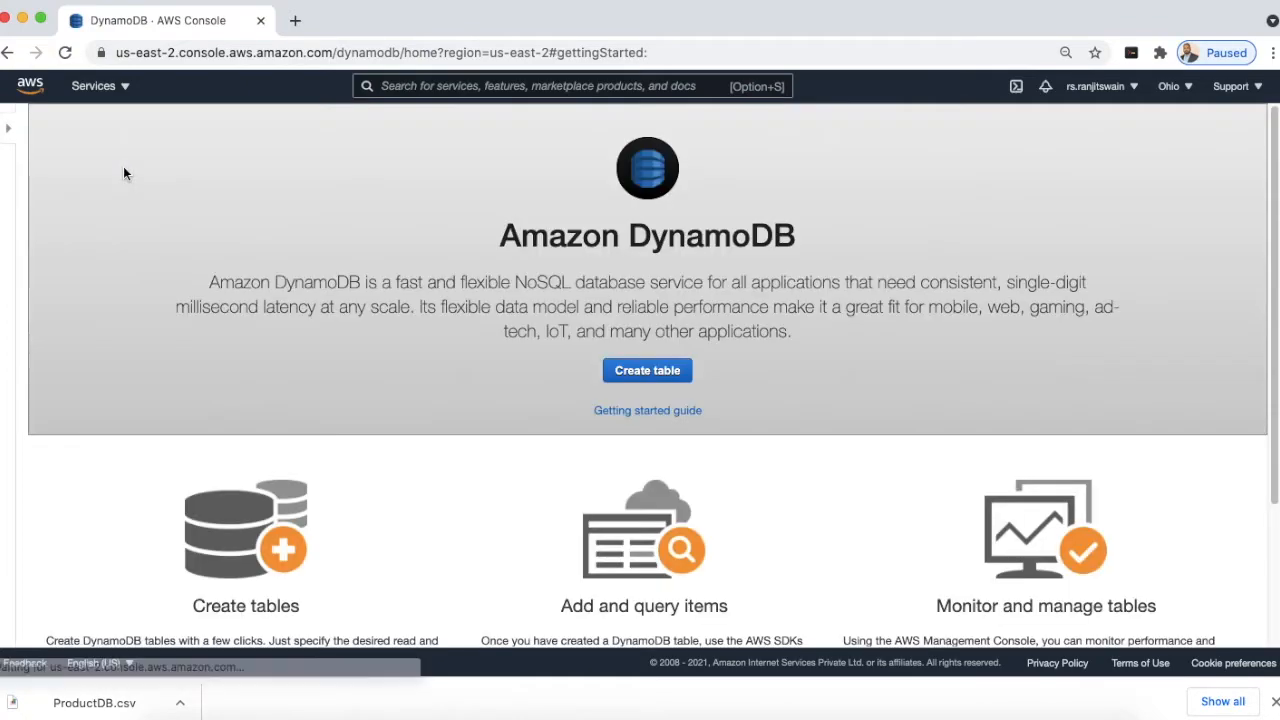
- Open the list of DynamoDB tables in the Ohio region
left_click(8, 128)
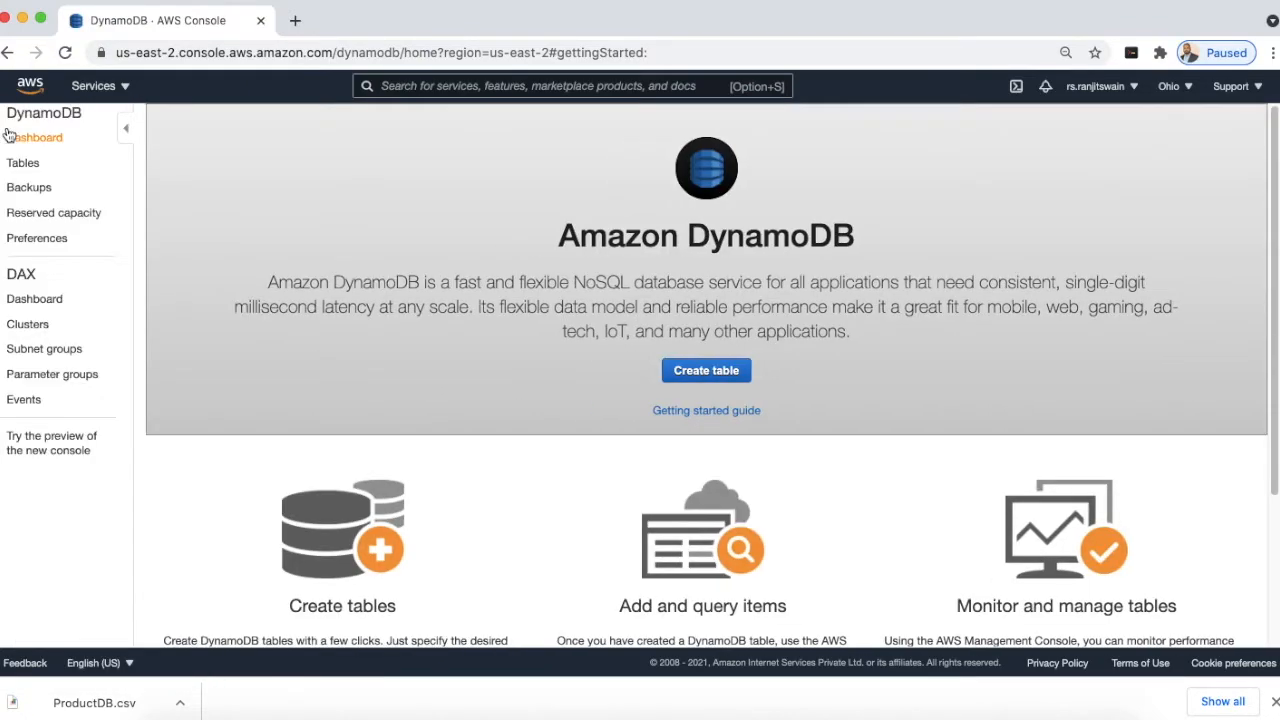
left_click(36, 167)
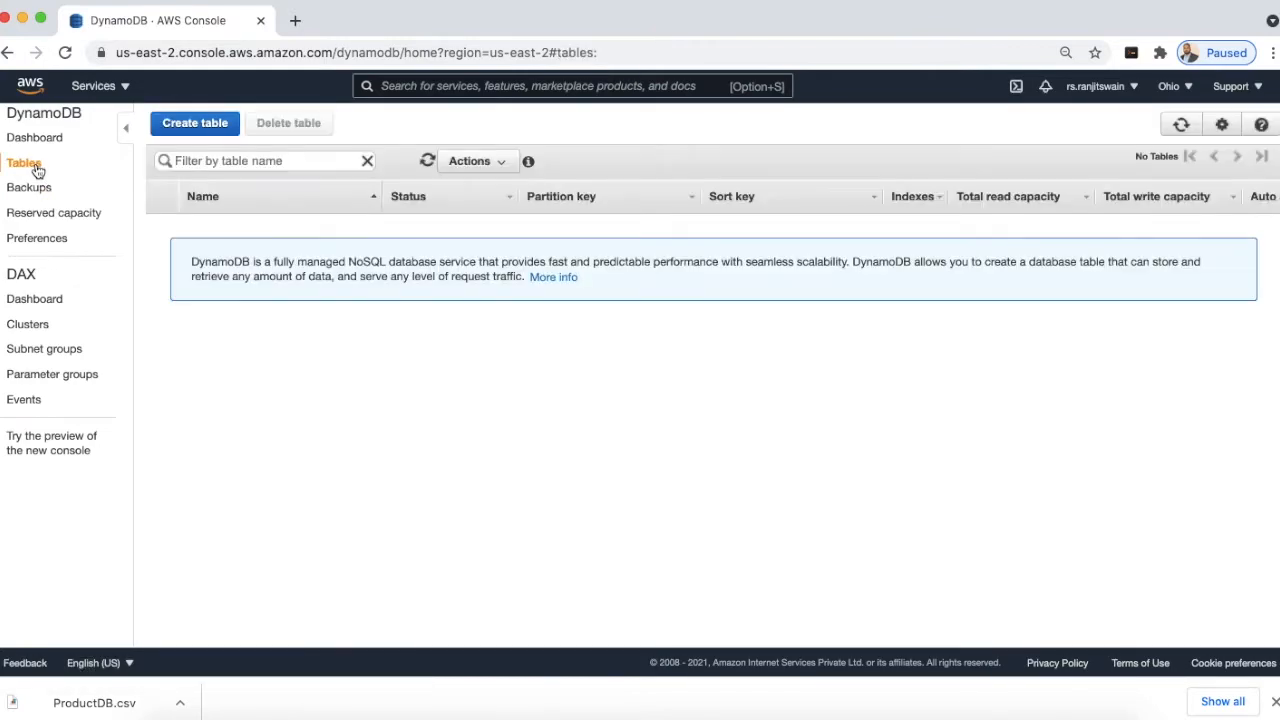
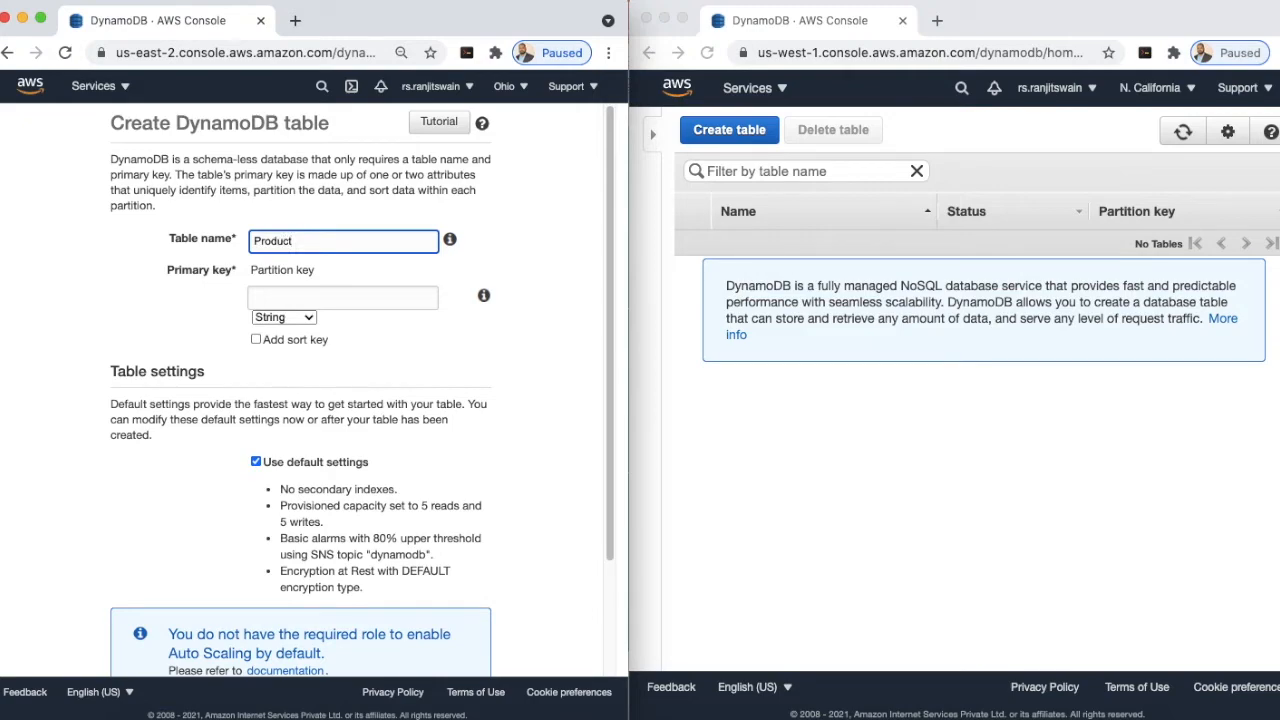
- Create a table named ProductDB with Number partition key productID and the default settings in the Ohio region
type("DB")
left_click(259, 293)
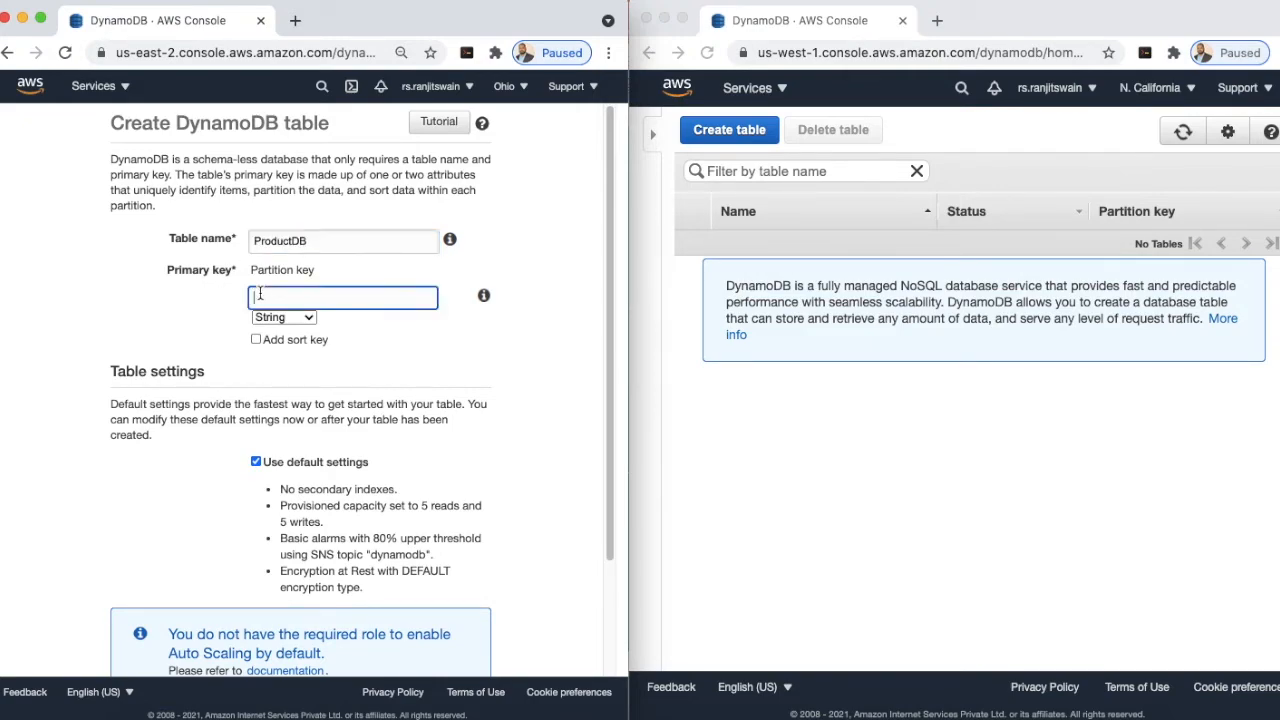
type("productID")
left_click(308, 318)
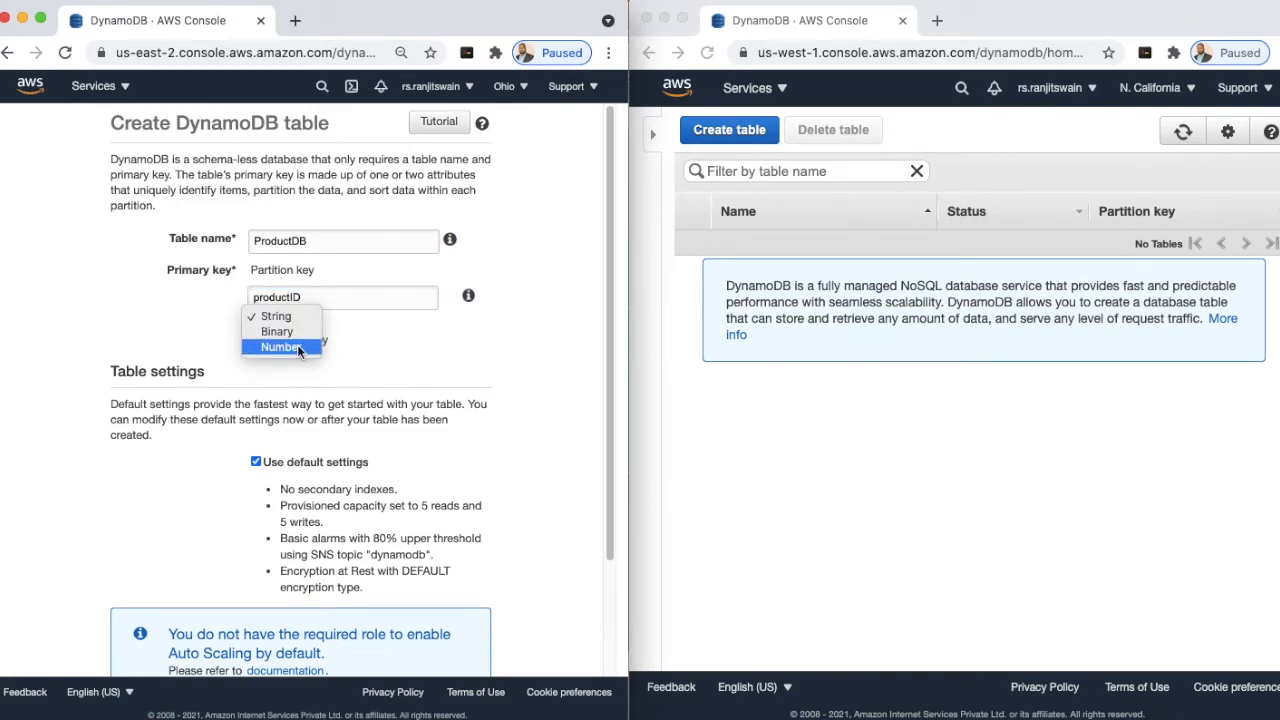
left_click(297, 345)
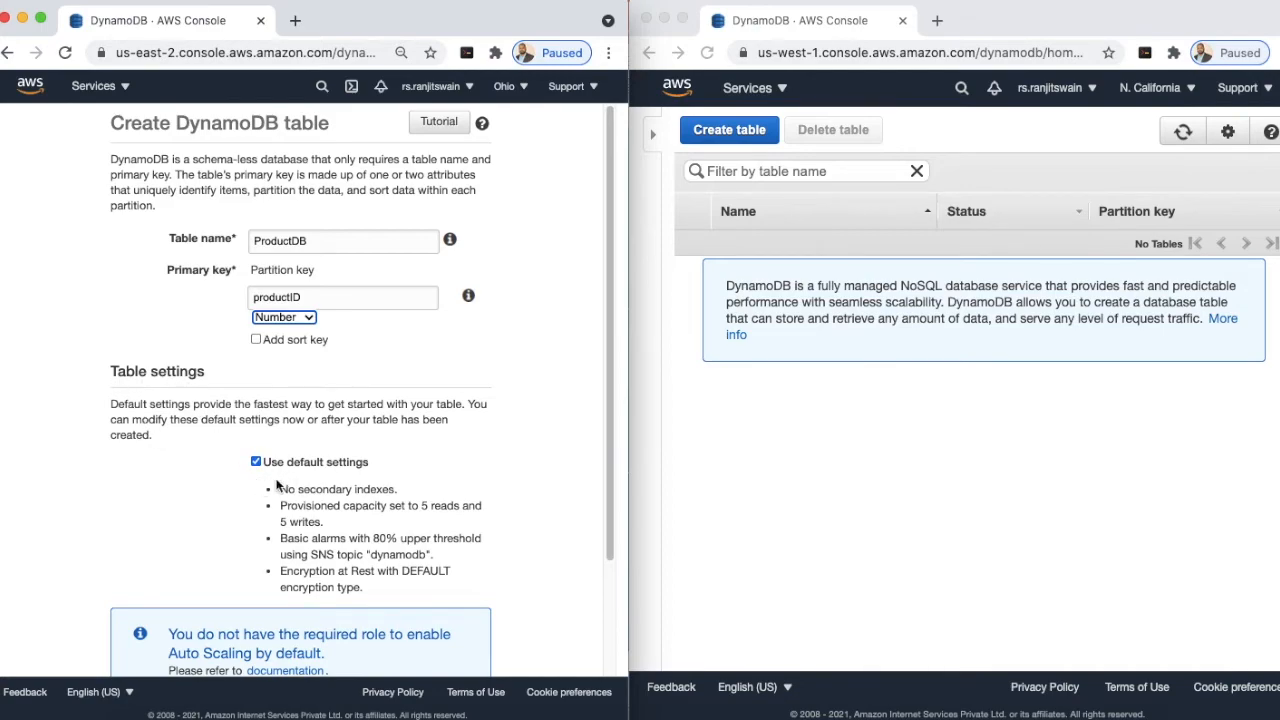
scroll(350, 480, "down", 3)
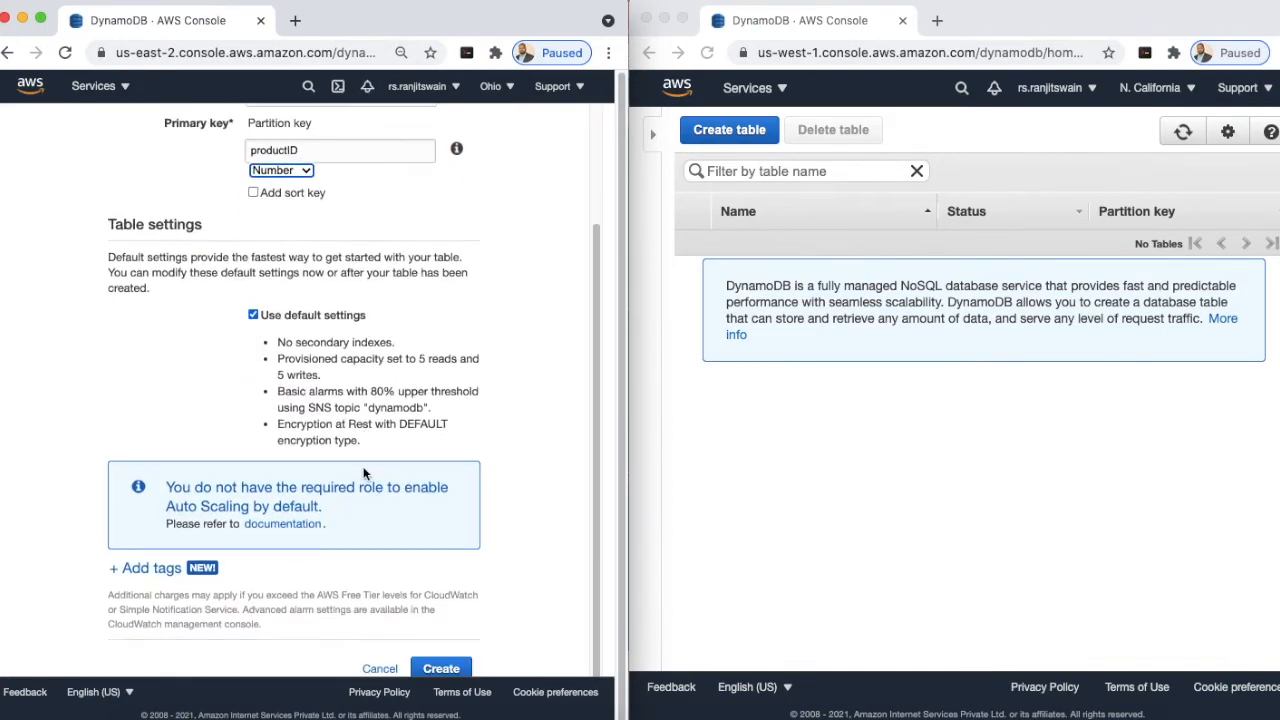
left_click(440, 666)
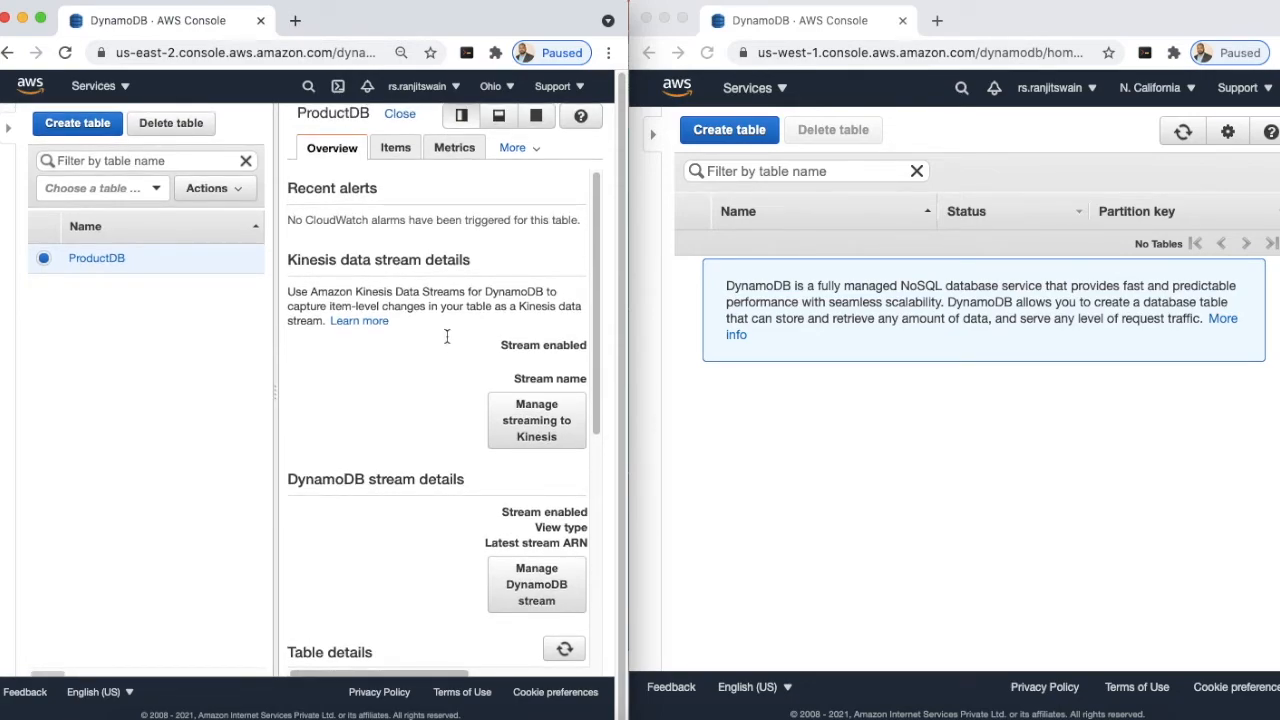
- View the items of ProductDB in Ohio and refresh the table list in the N. California window
left_click(396, 148)
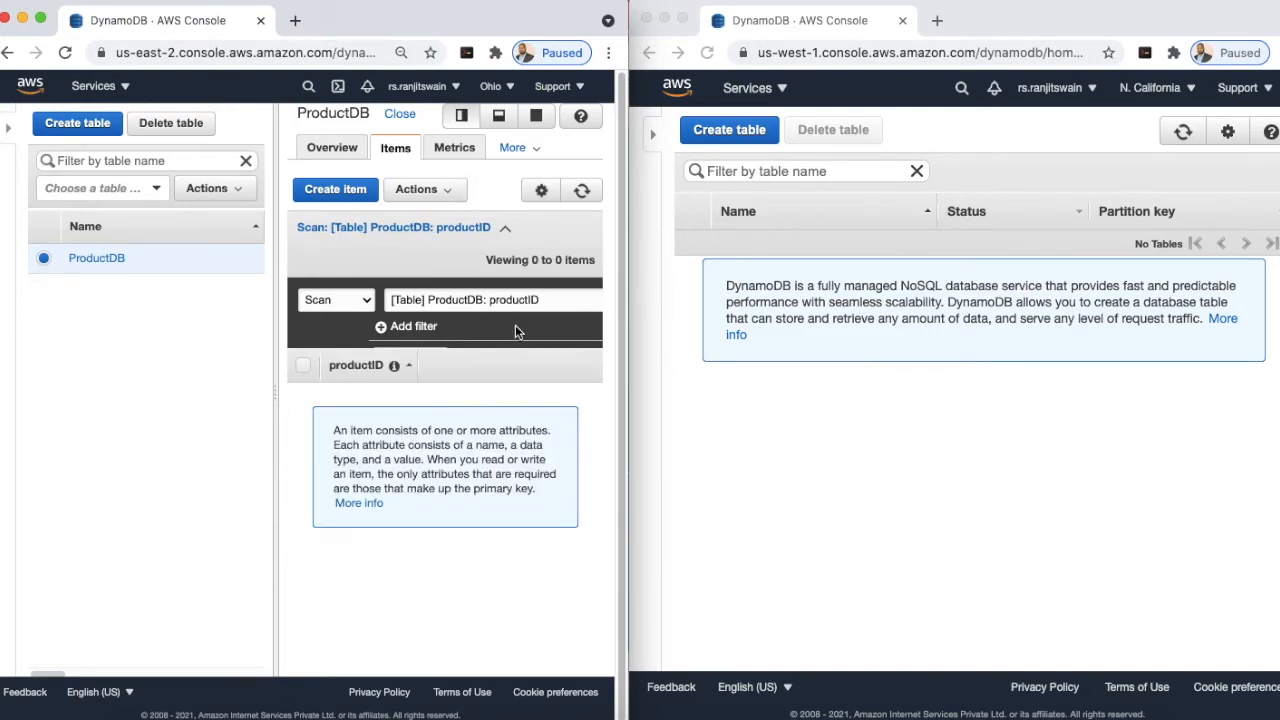
left_click(1186, 134)
left_click(1185, 133)
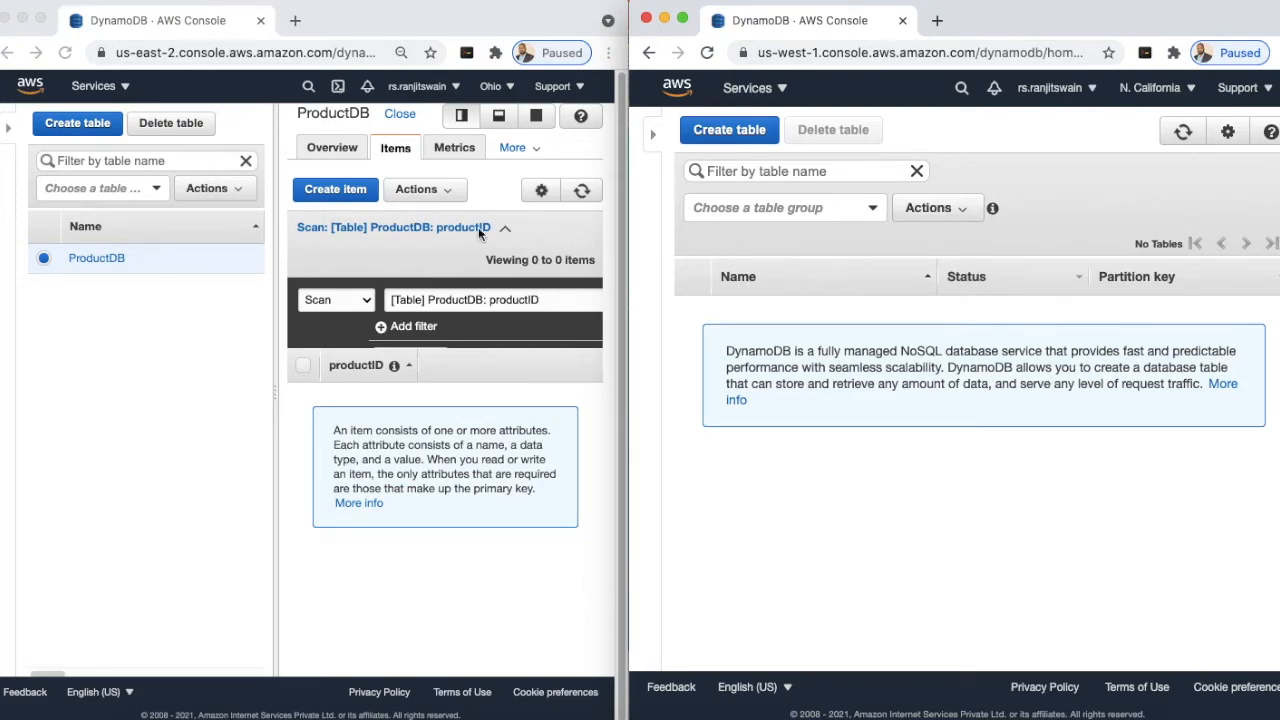
- Open the Global Tables settings of ProductDB in Ohio and enable streams with the New and old images view type
left_click(541, 147)
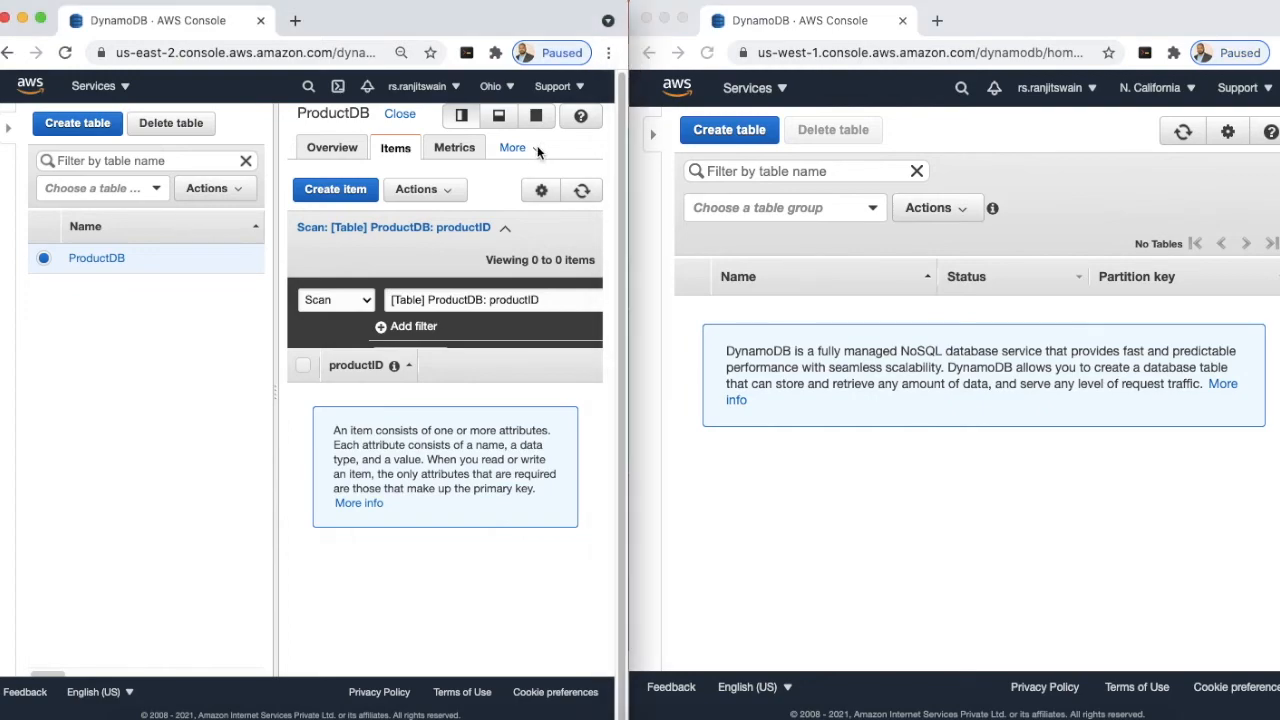
left_click(540, 147)
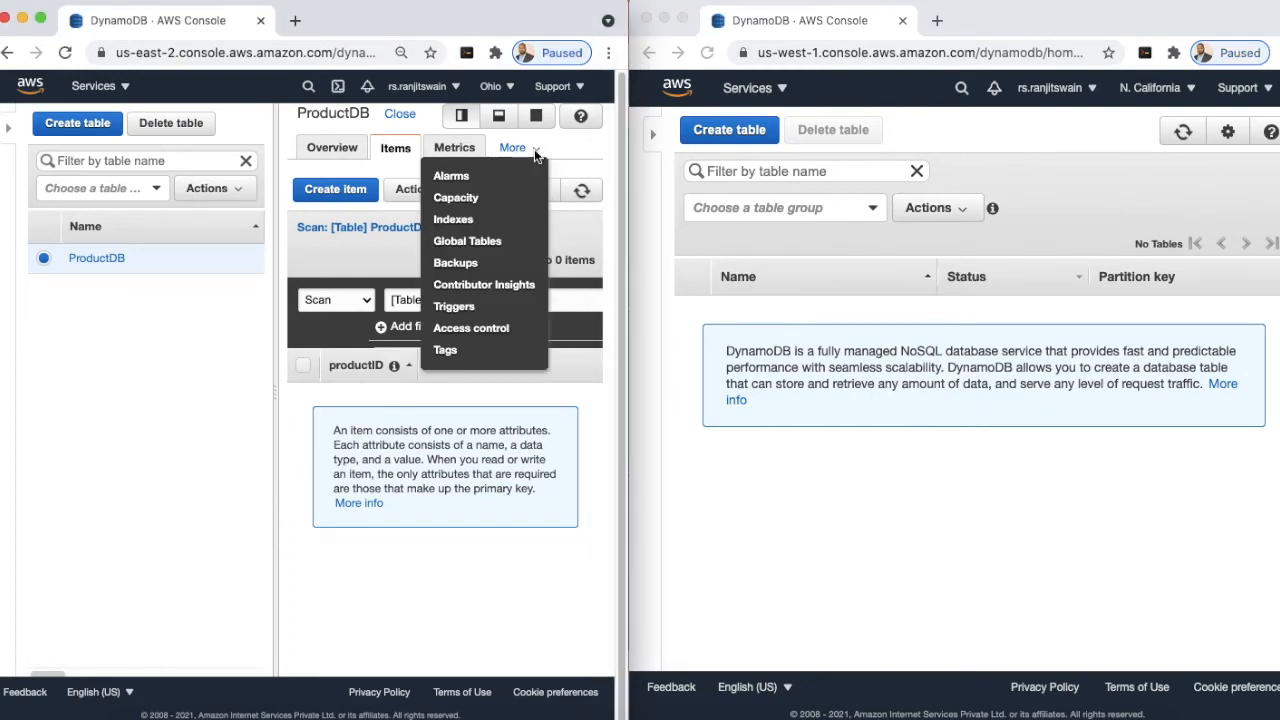
left_click(496, 246)
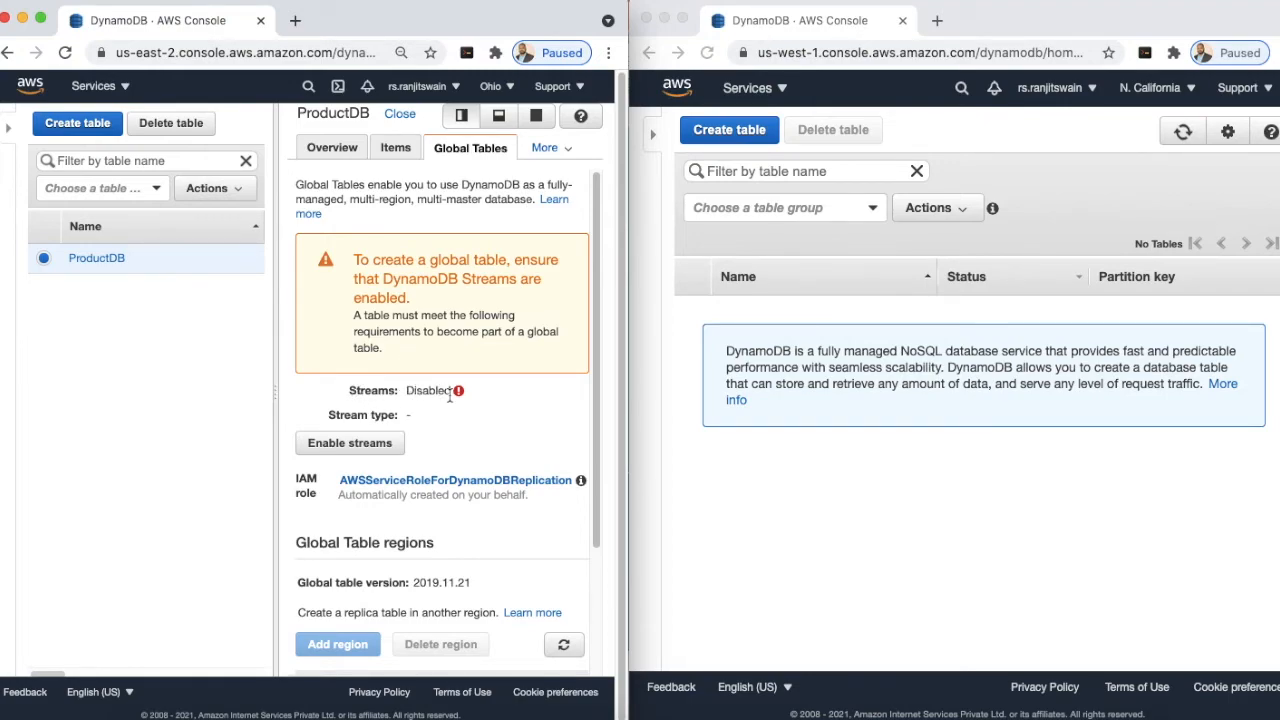
left_click(336, 447)
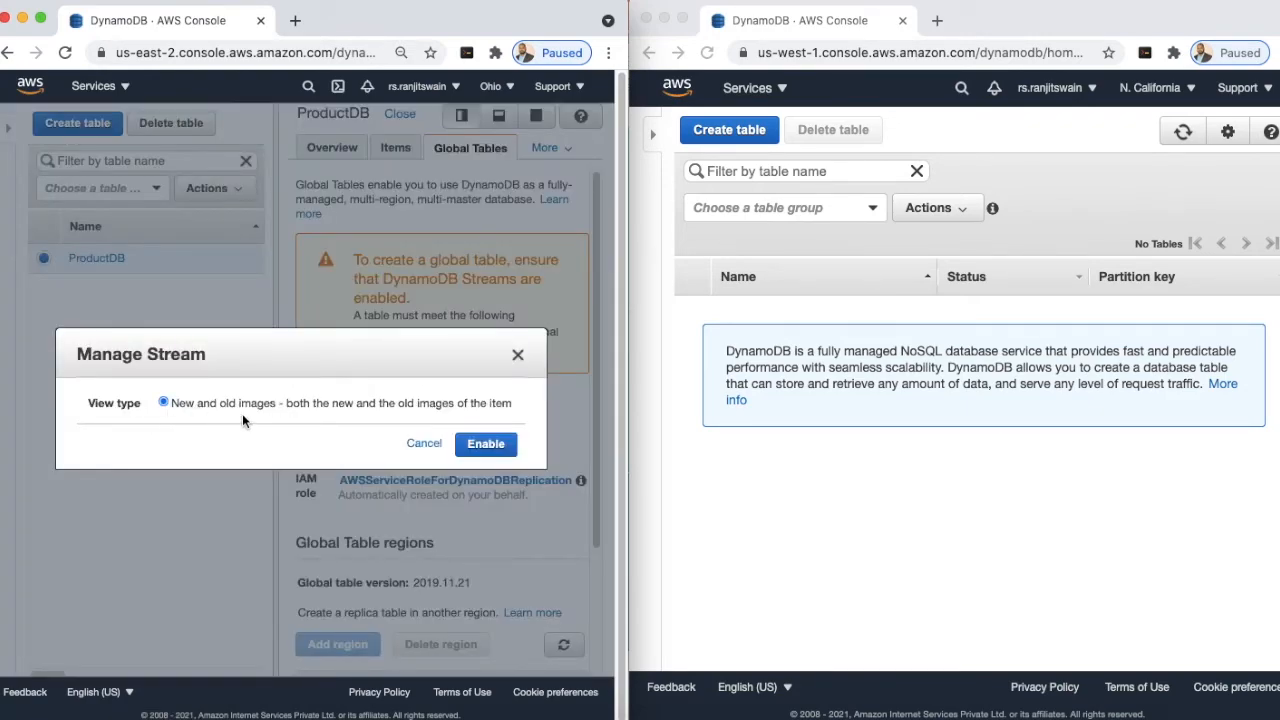
left_click(486, 443)
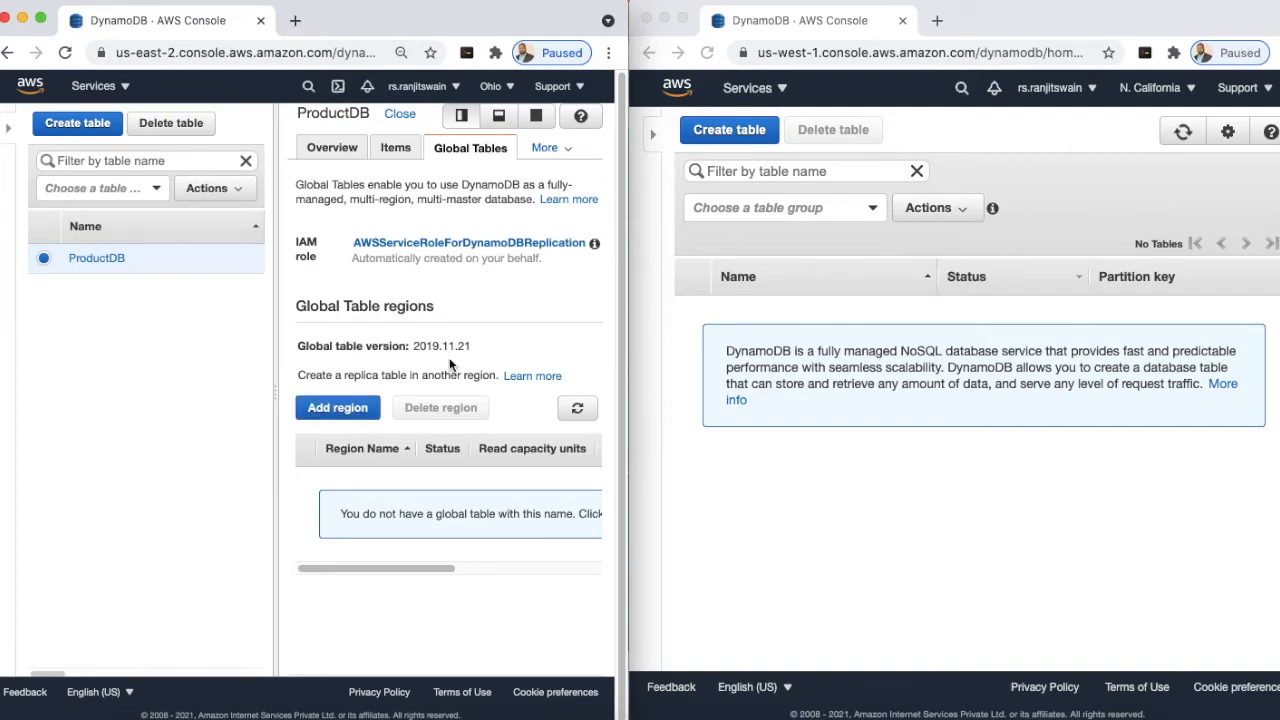
- Add a global table replica of ProductDB in the US West (N. California) region
left_click(325, 410)
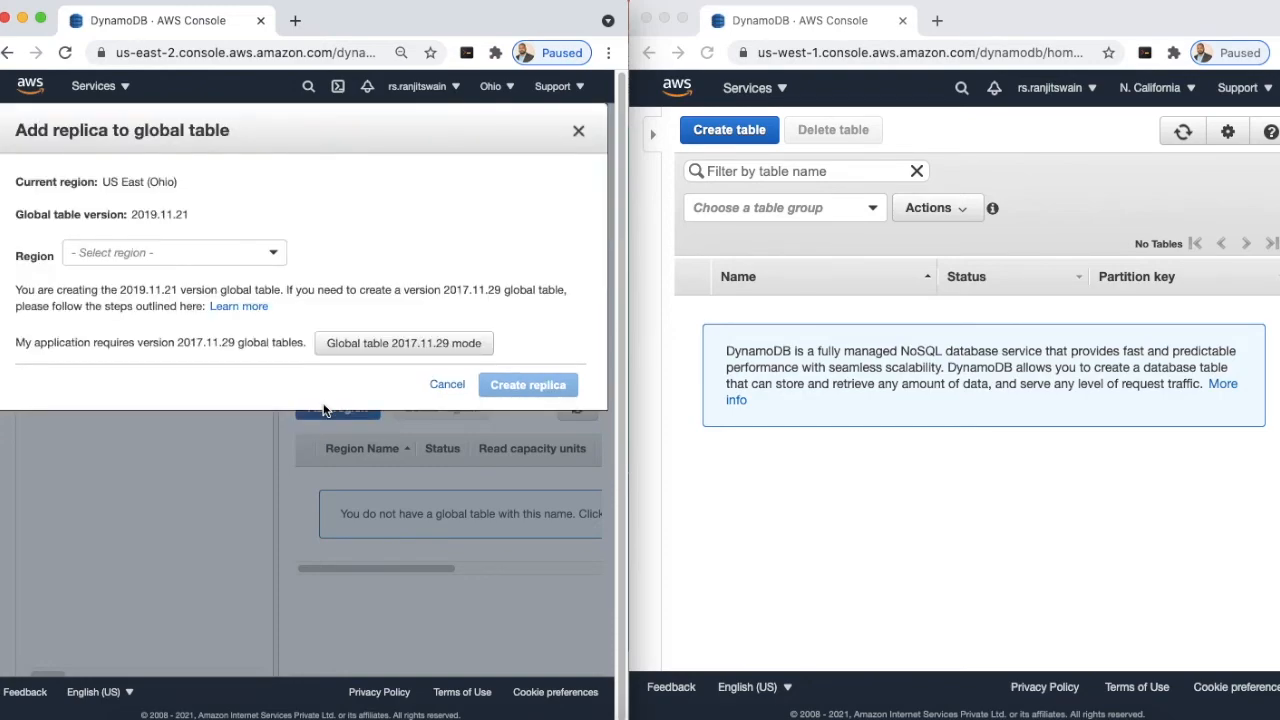
left_click(274, 254)
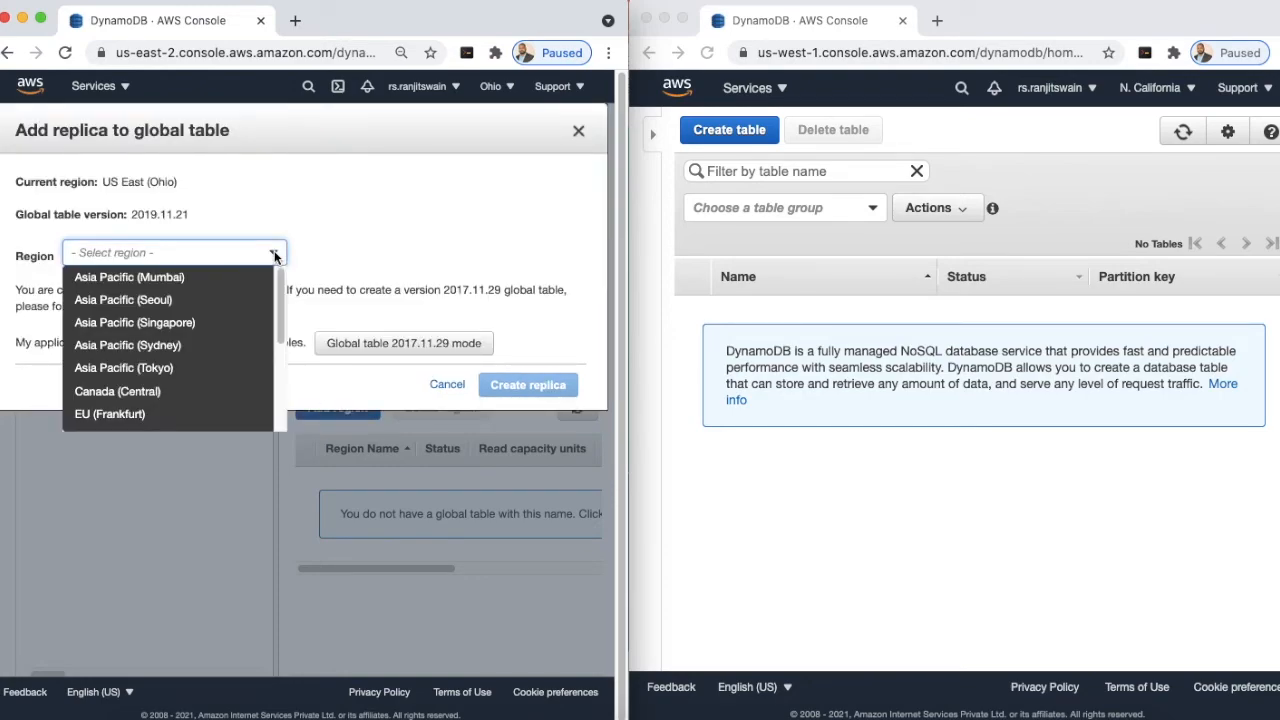
scroll(213, 373, "down", 2)
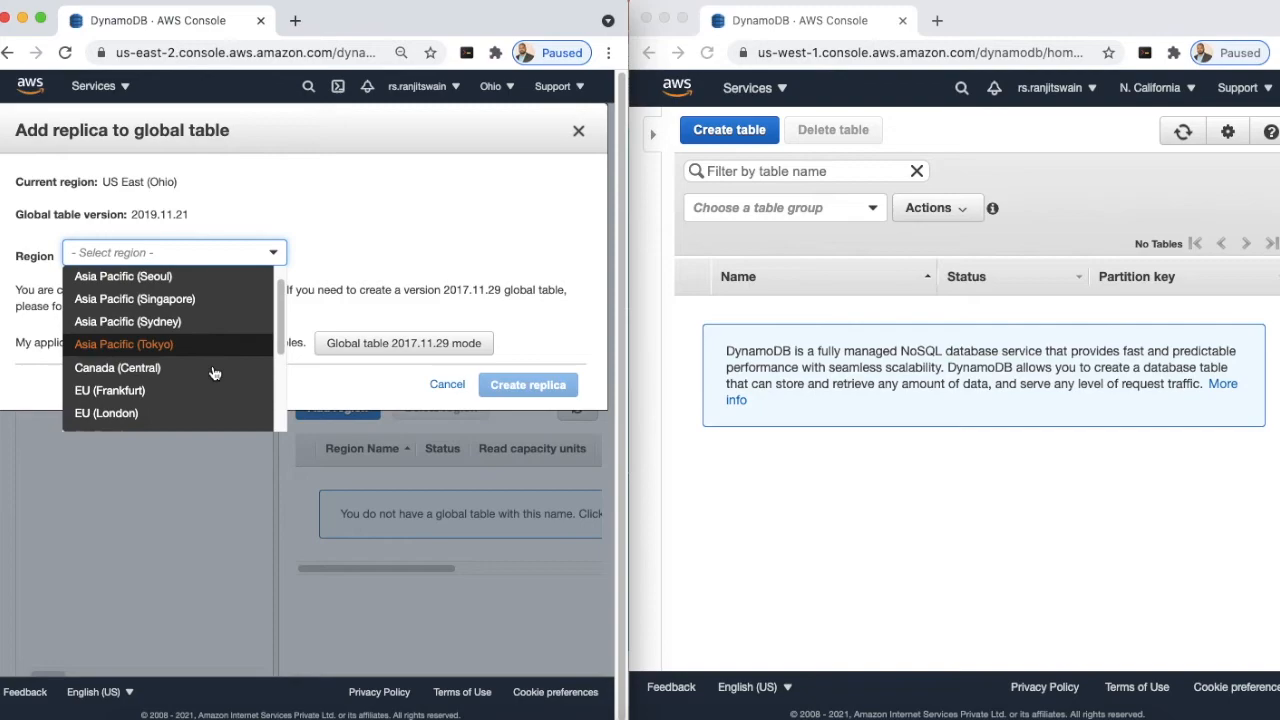
scroll(213, 373, "down", 2)
scroll(213, 373, "up", 4)
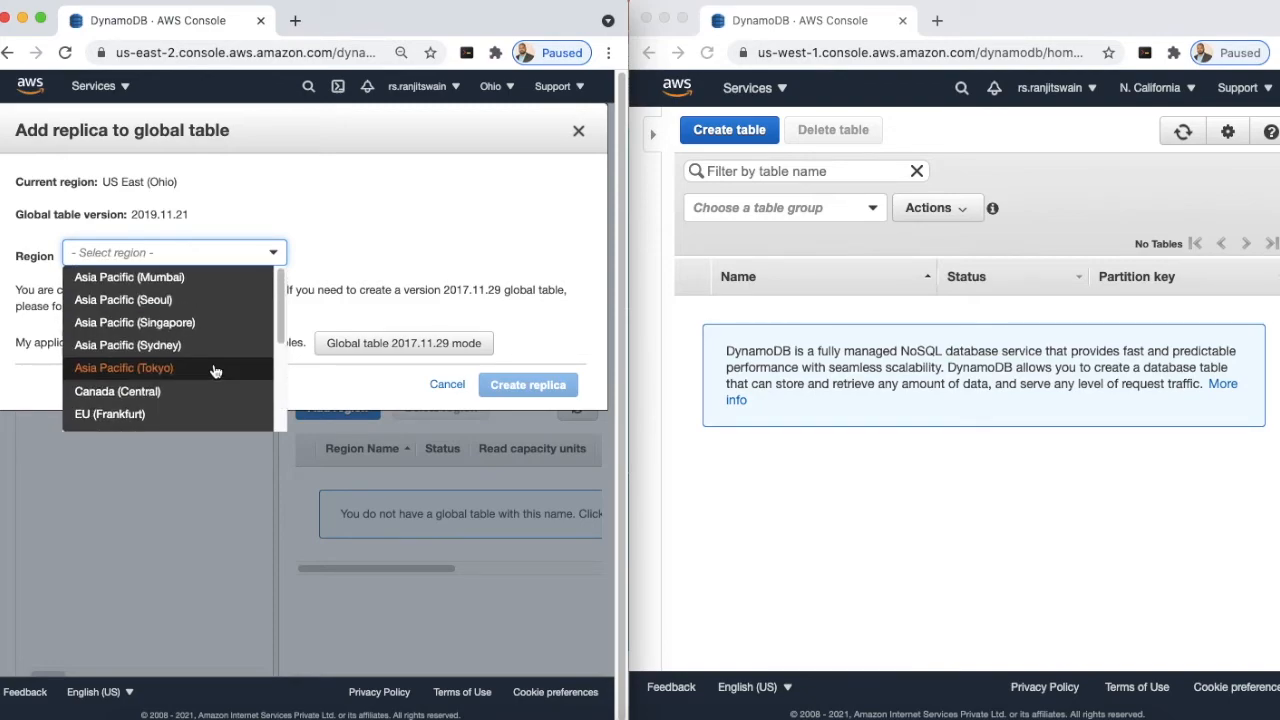
scroll(213, 370, "down", 2)
scroll(213, 368, "down", 2)
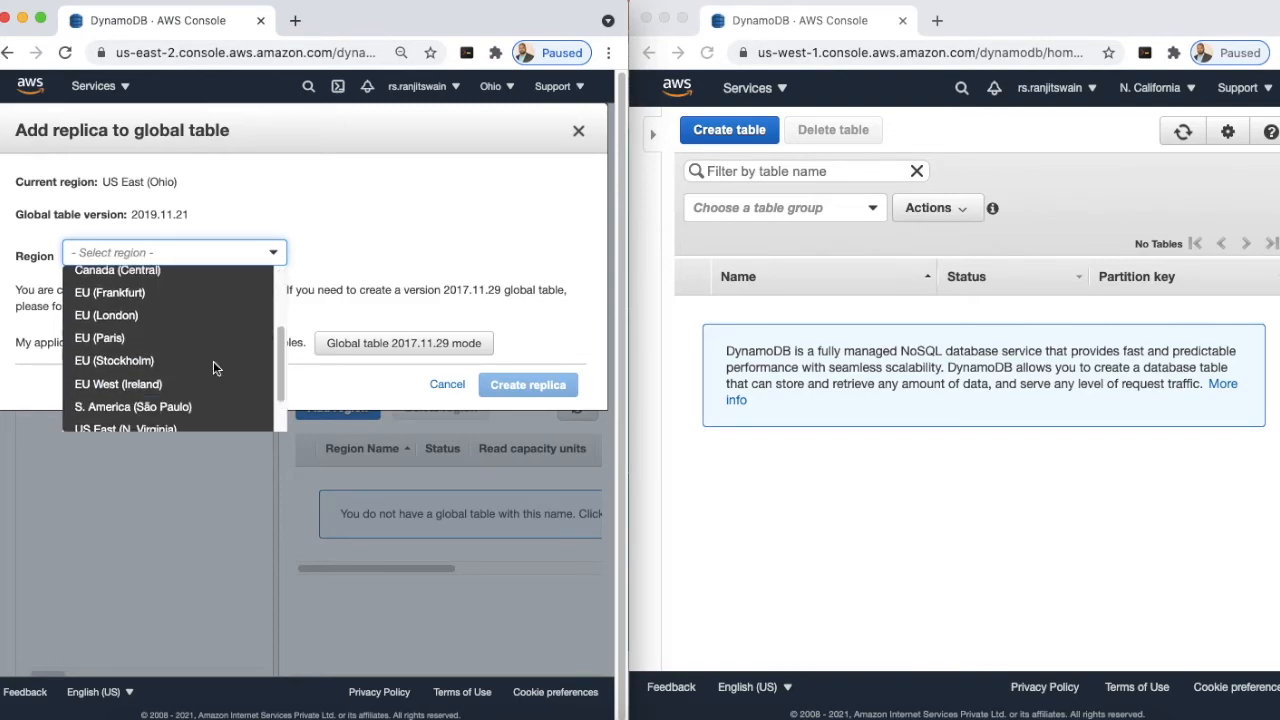
scroll(213, 368, "down", 2)
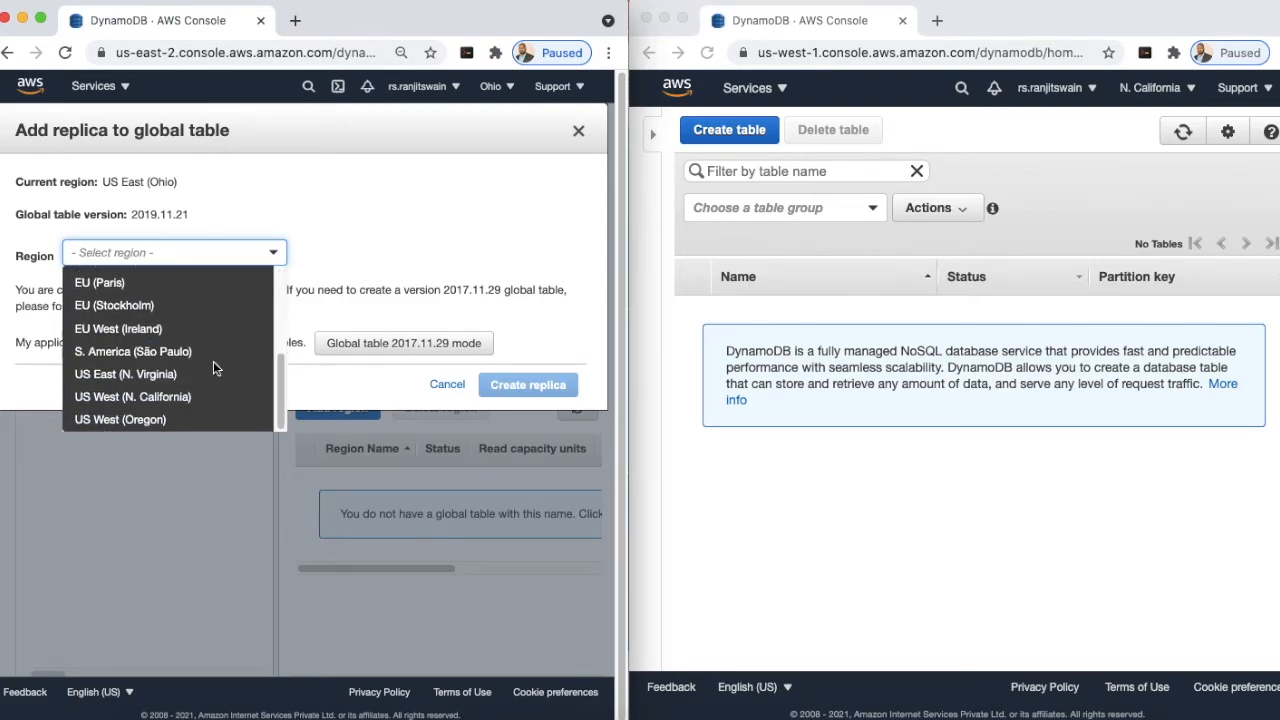
left_click(166, 406)
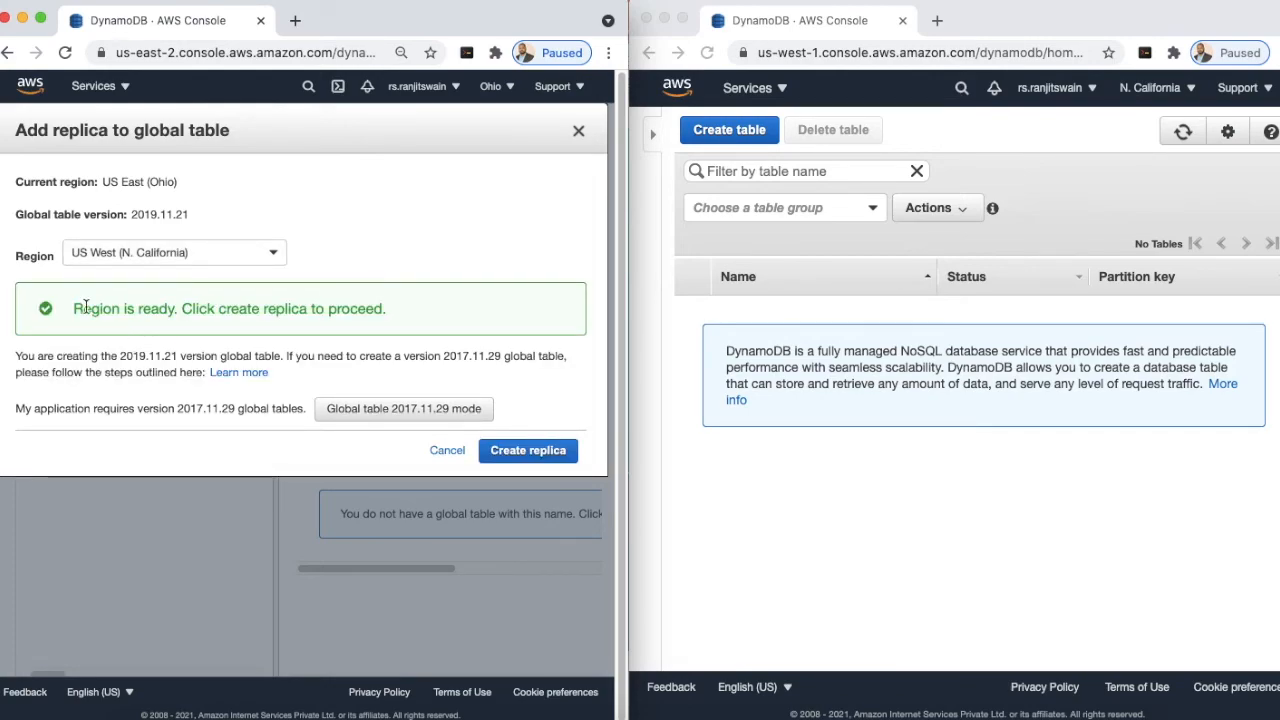
left_click_drag(75, 308, 394, 309)
left_click(461, 309)
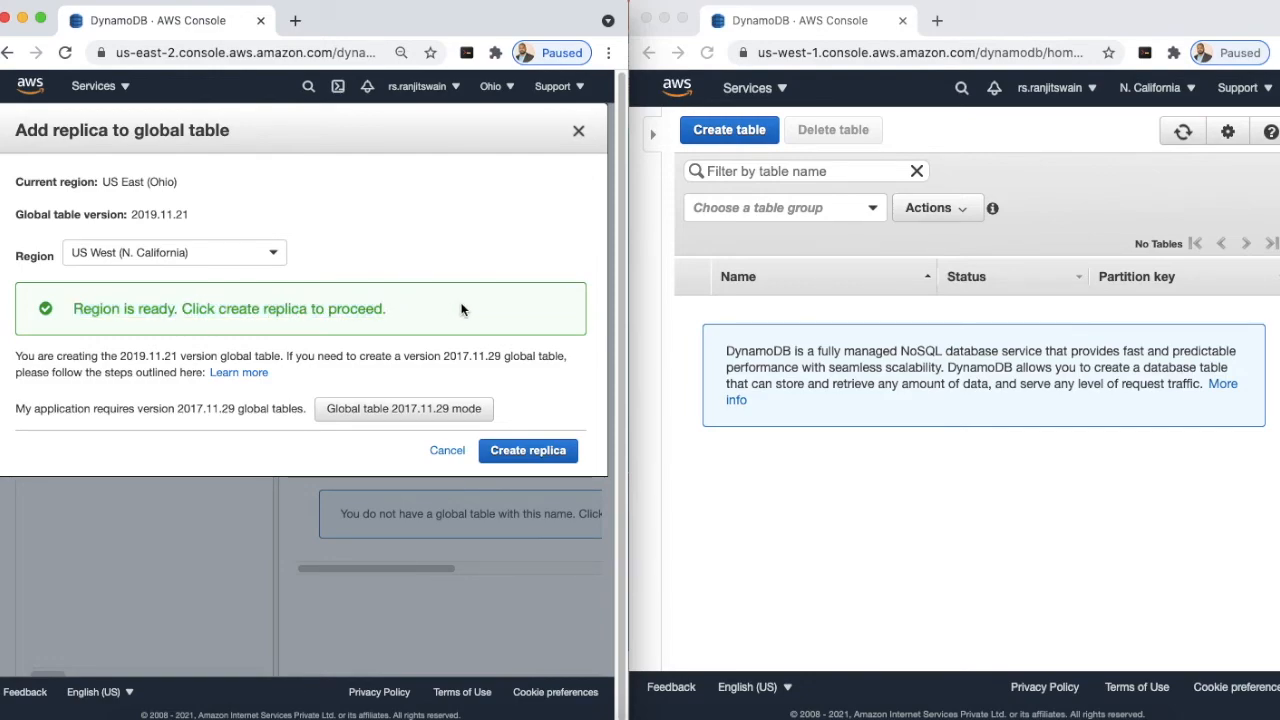
scroll(482, 327, "down", 1)
left_click(531, 447)
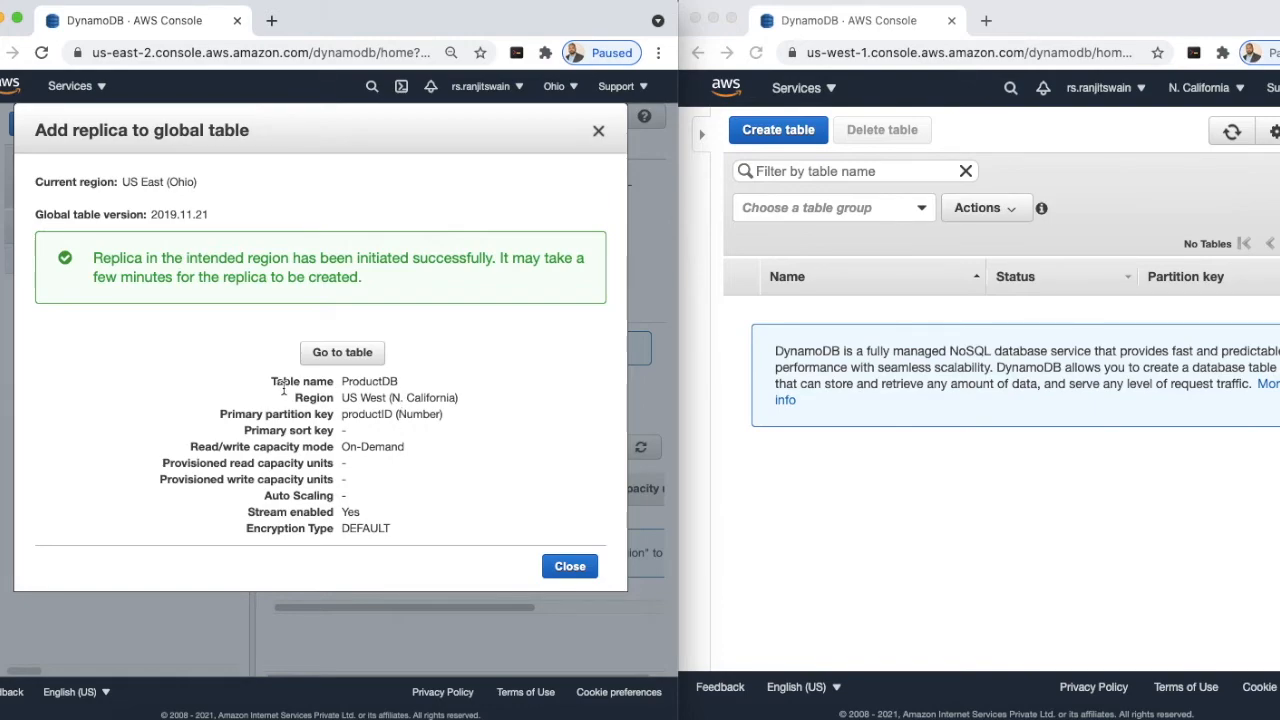
- Review the replica's table name, region, partition key and read/write capacity mode, and close the replica dialog
double_click(347, 381)
left_click_drag(342, 397, 314, 415)
left_click_drag(408, 449, 232, 449)
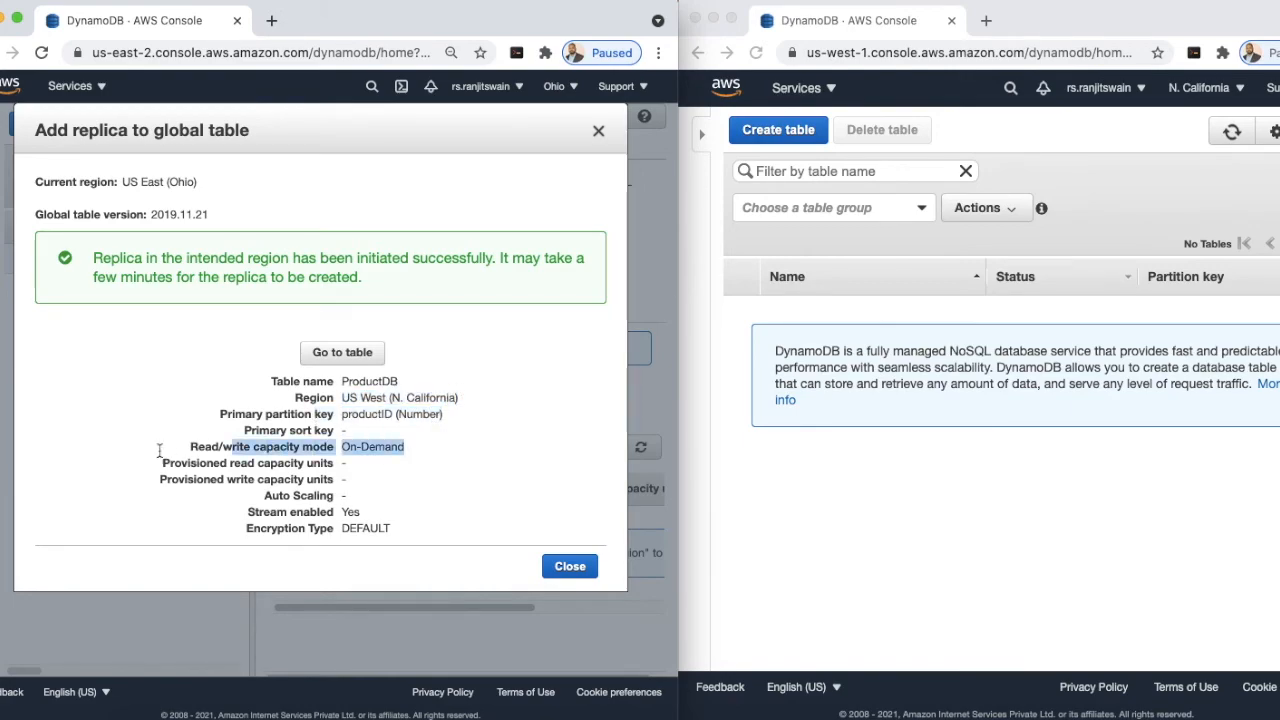
left_click(285, 463)
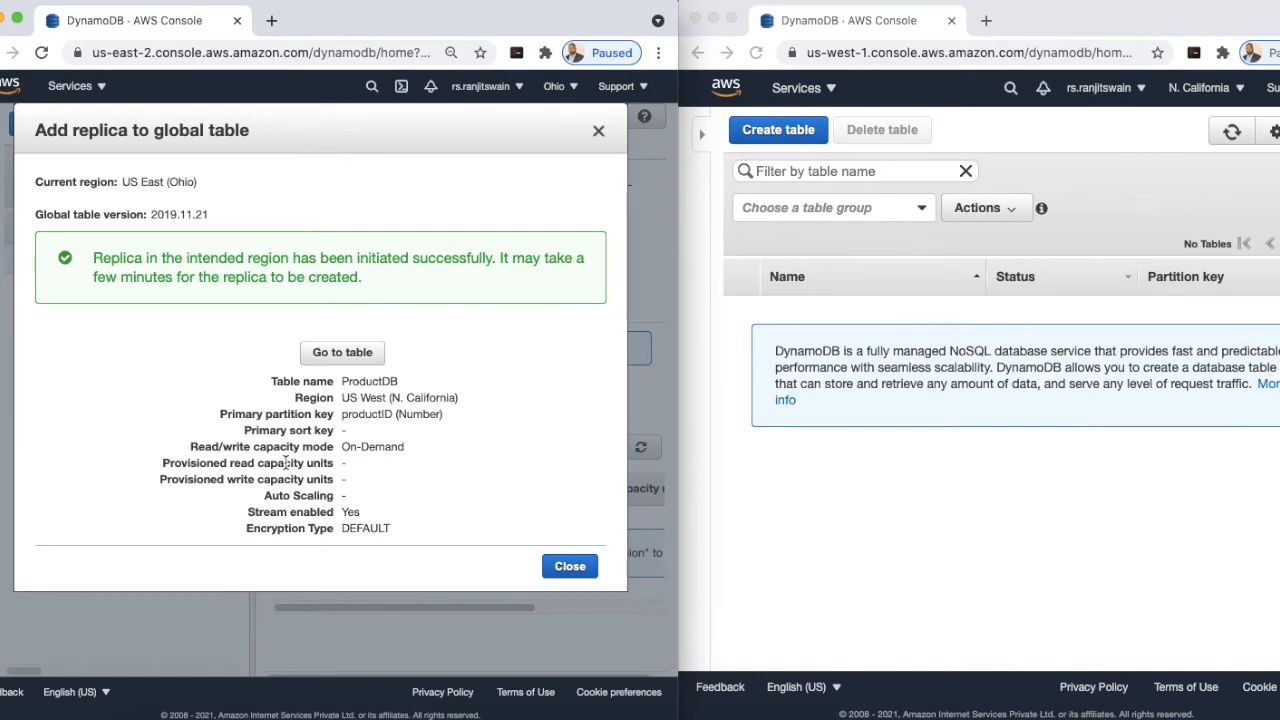
left_click(563, 571)
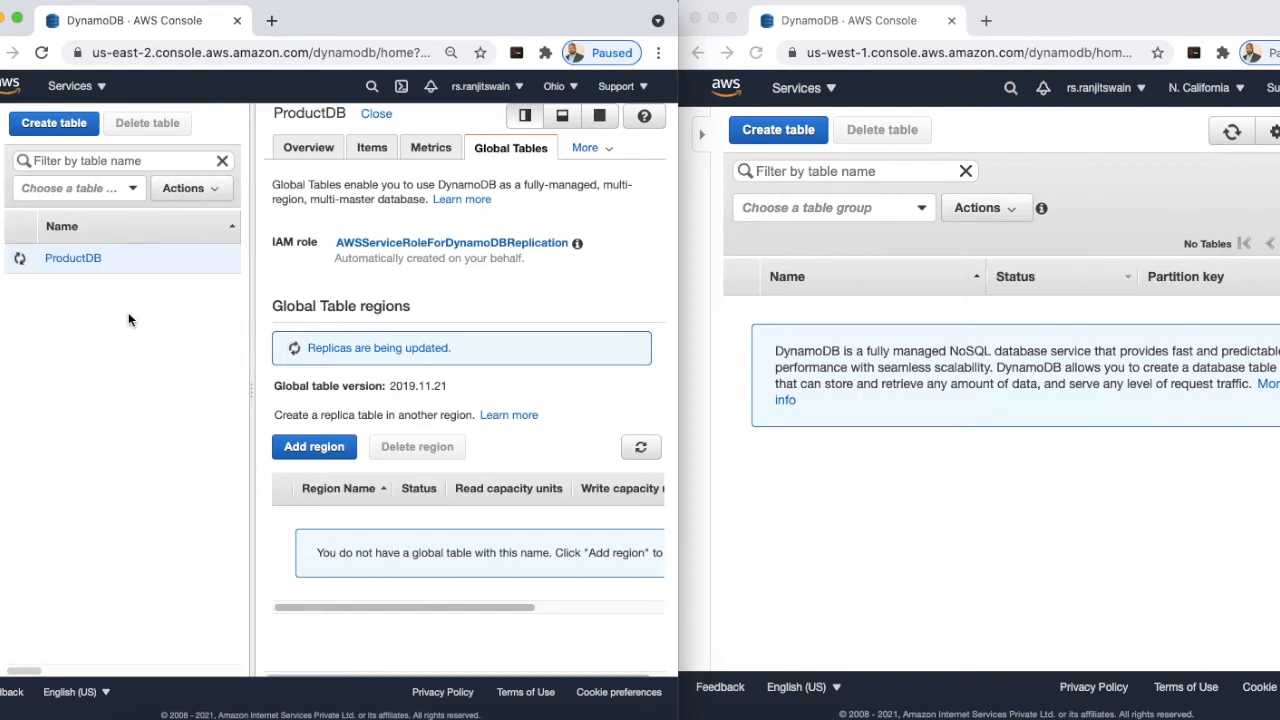
- Check the Global Table regions of ProductDB in Ohio and refresh the N. California table list for the replica
left_click(1163, 127)
left_click(1231, 135)
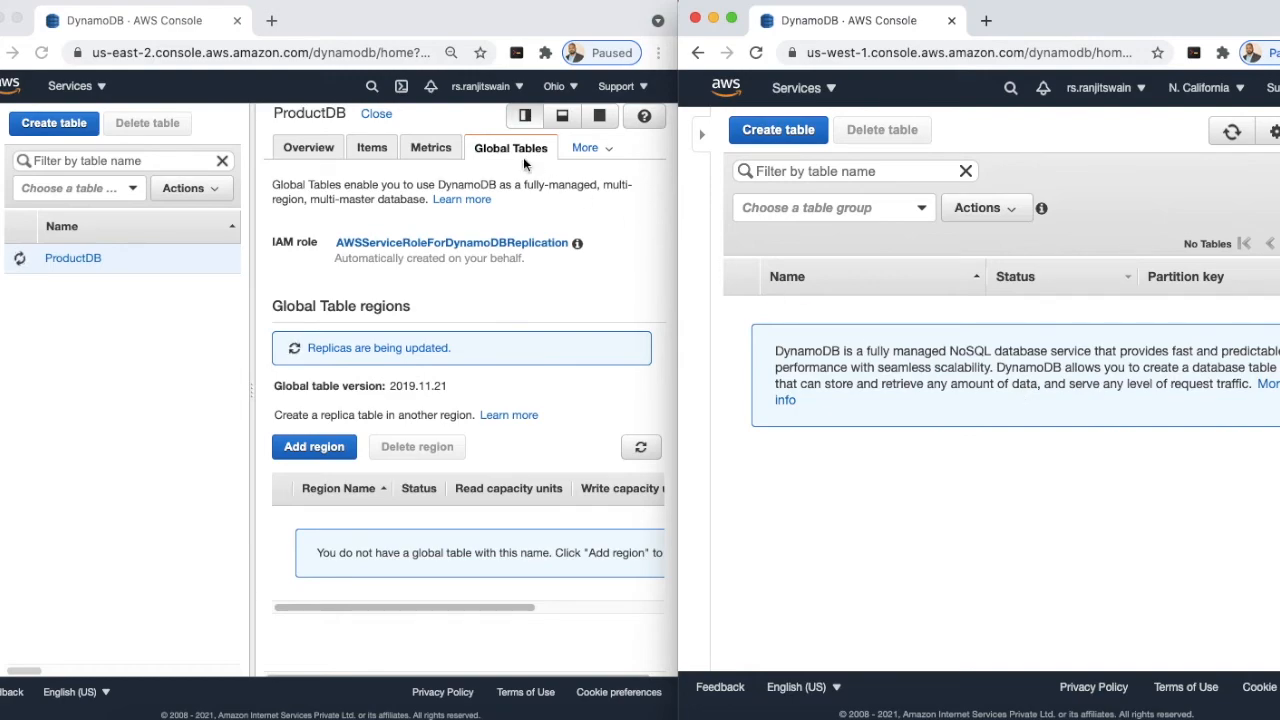
left_click(222, 85)
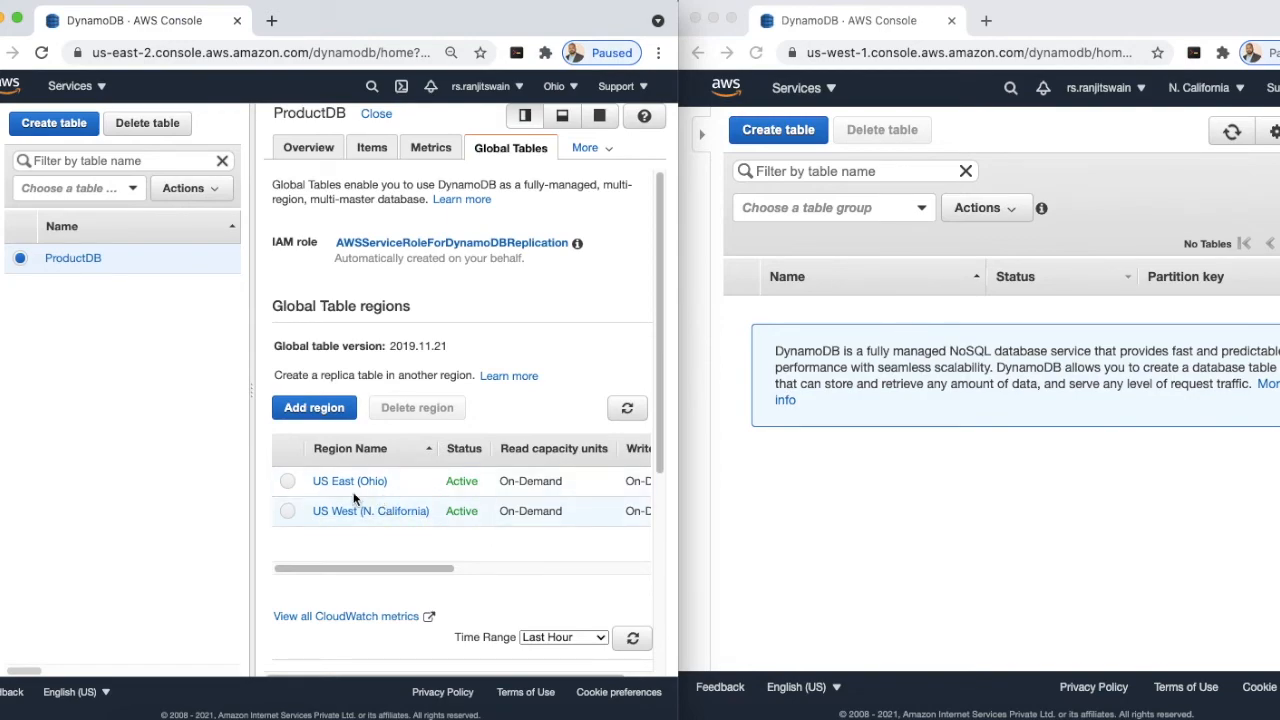
left_click_drag(429, 570, 348, 555)
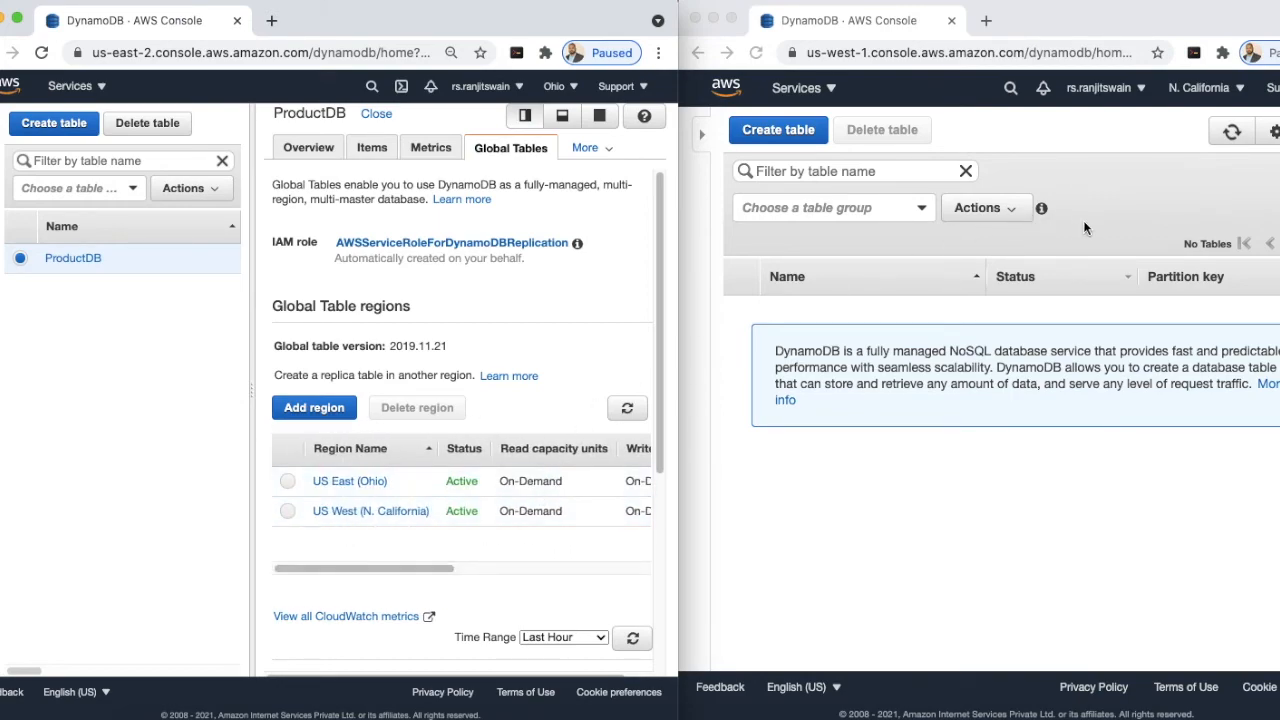
left_click(1206, 134)
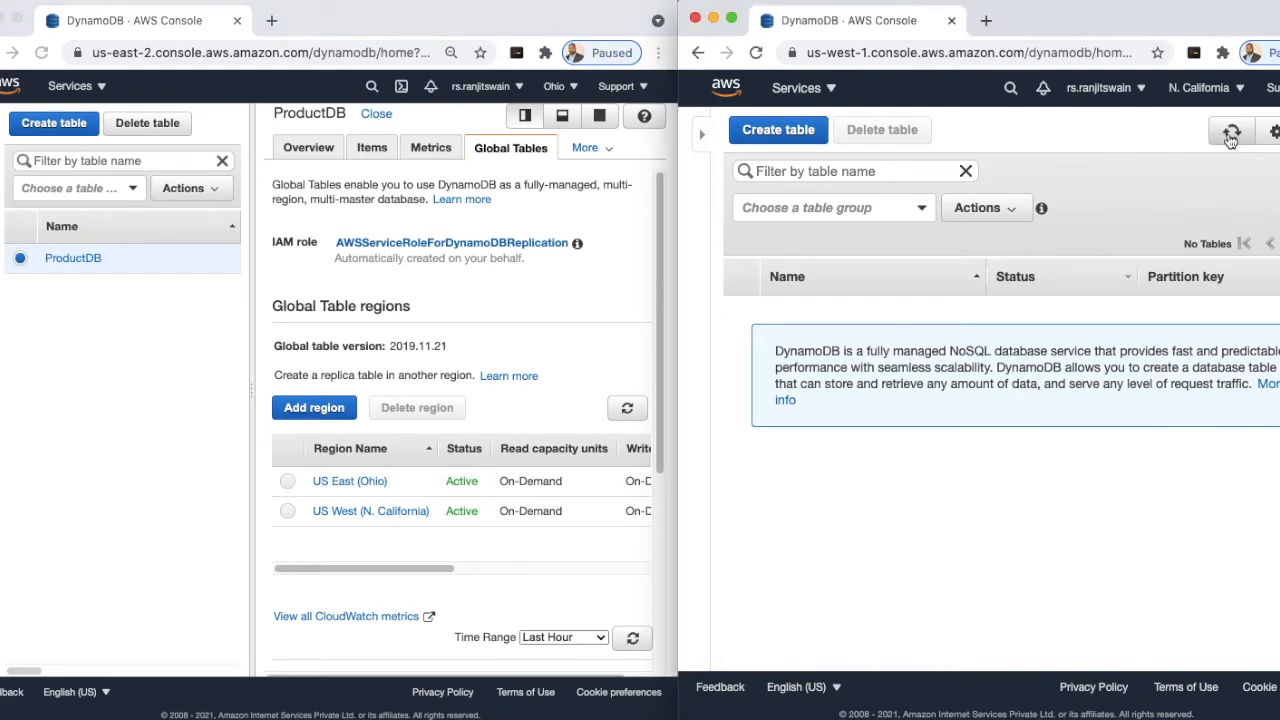
left_click(1231, 137)
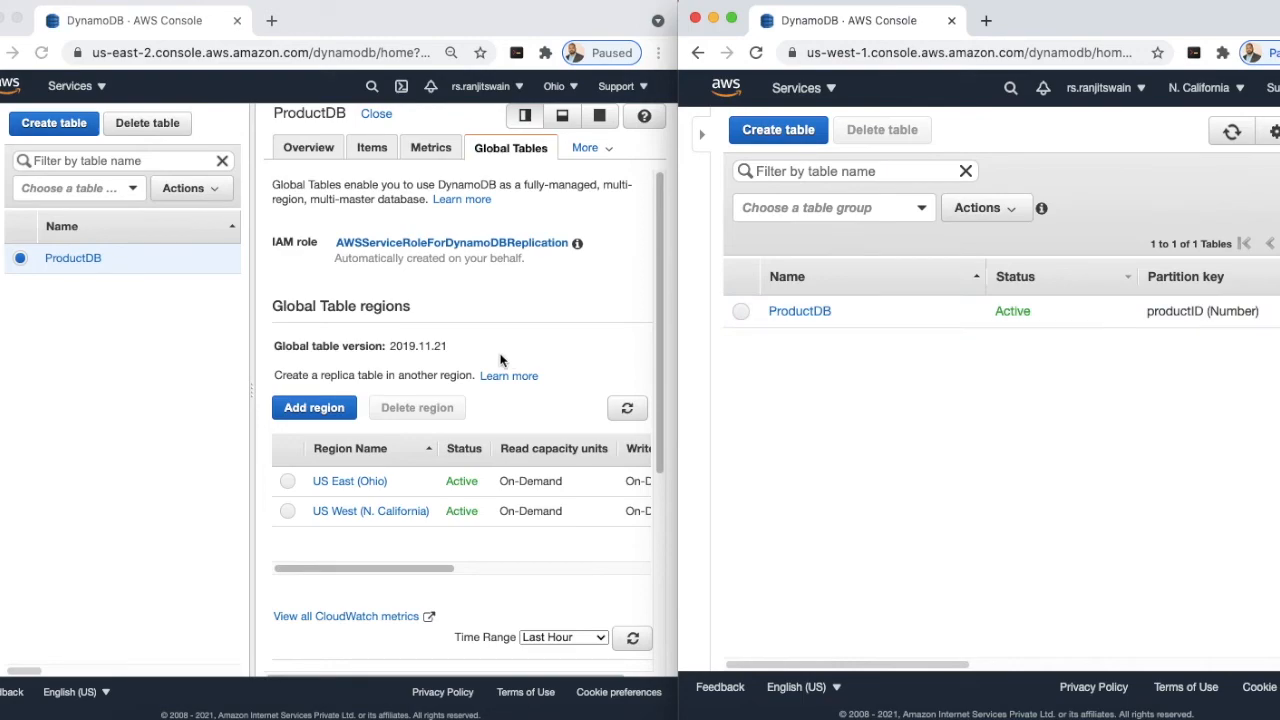
- View the overview of the Ohio ProductDB table and its items
left_click(314, 150)
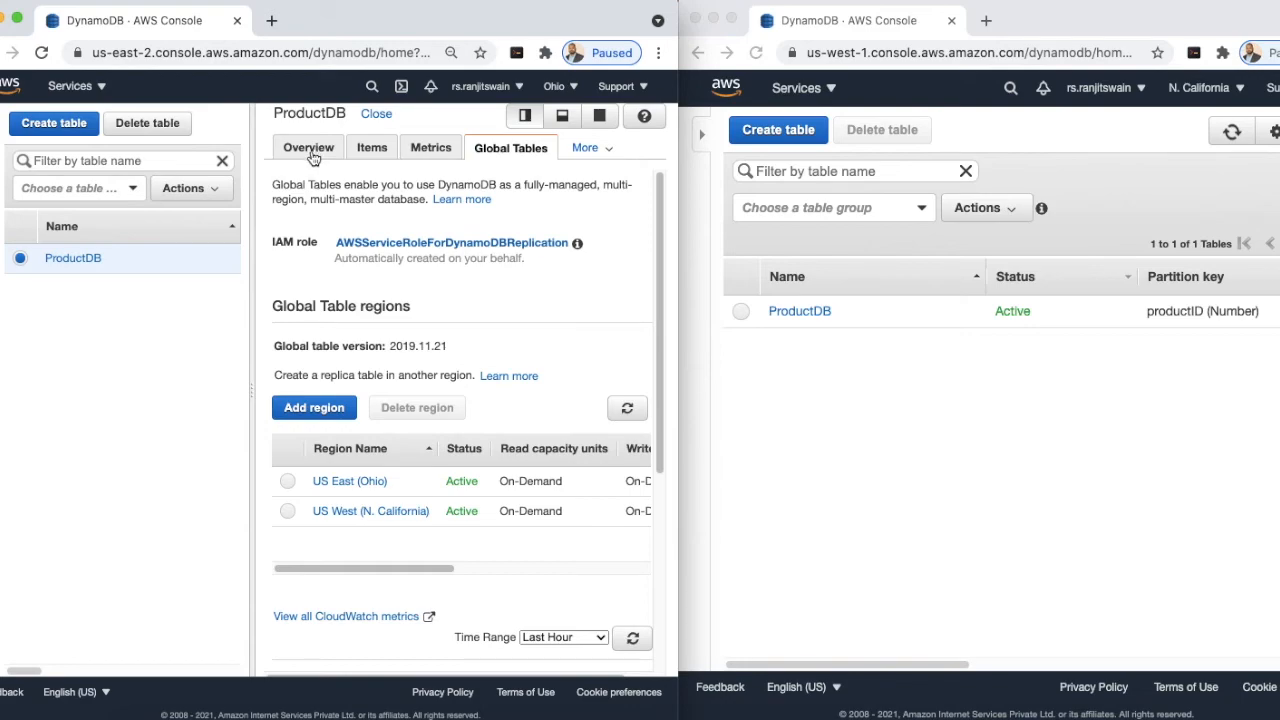
left_click(314, 156)
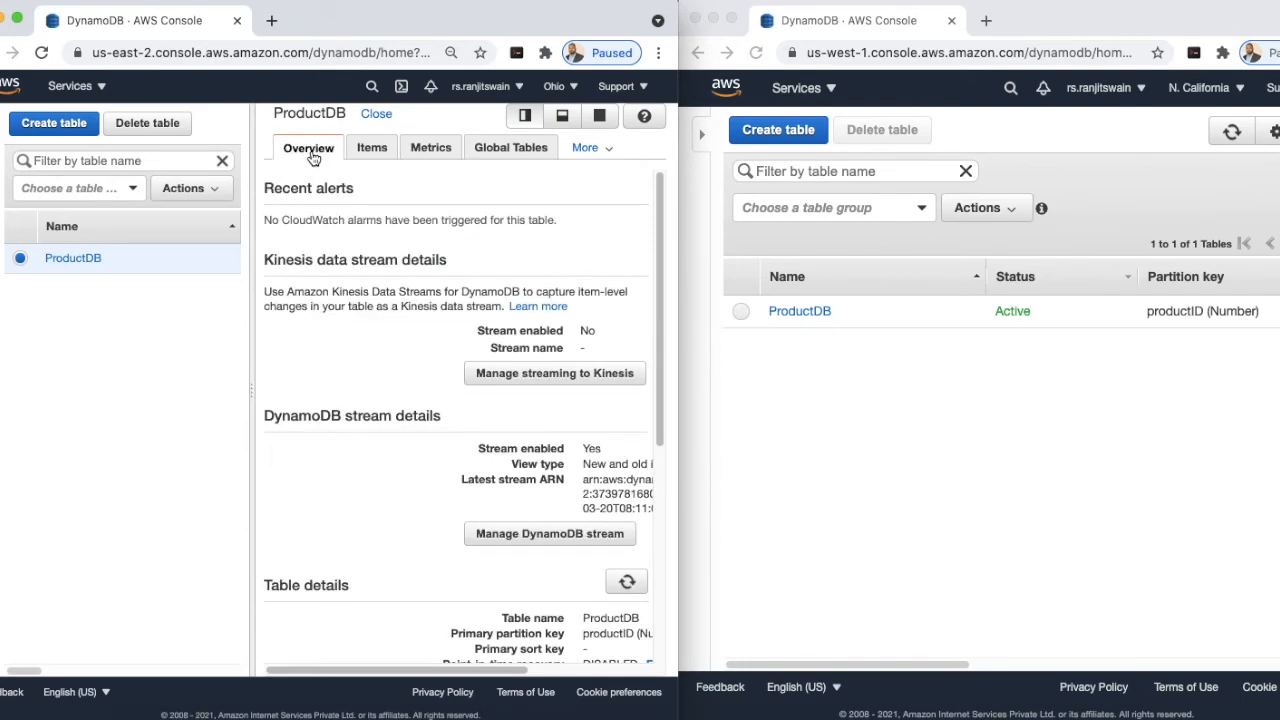
left_click(372, 155)
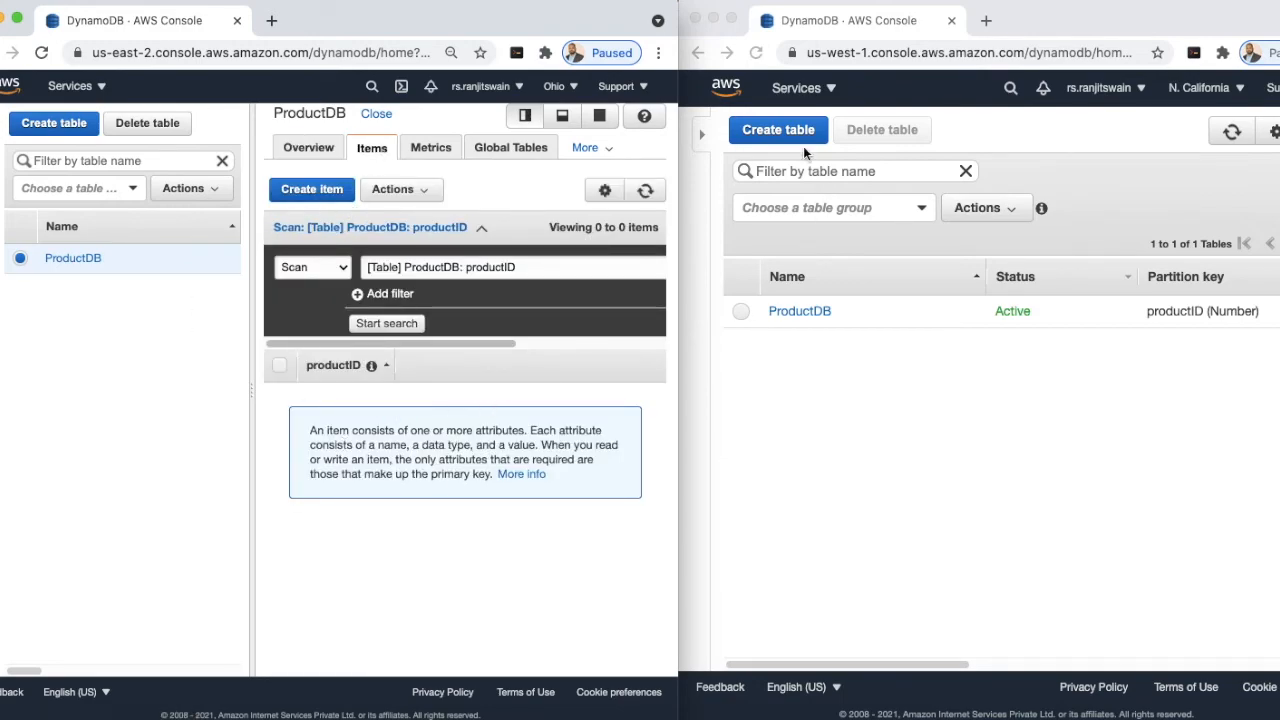
- Open the ProductDB replica table in N. California and view its items
left_click(801, 316)
left_click(738, 314)
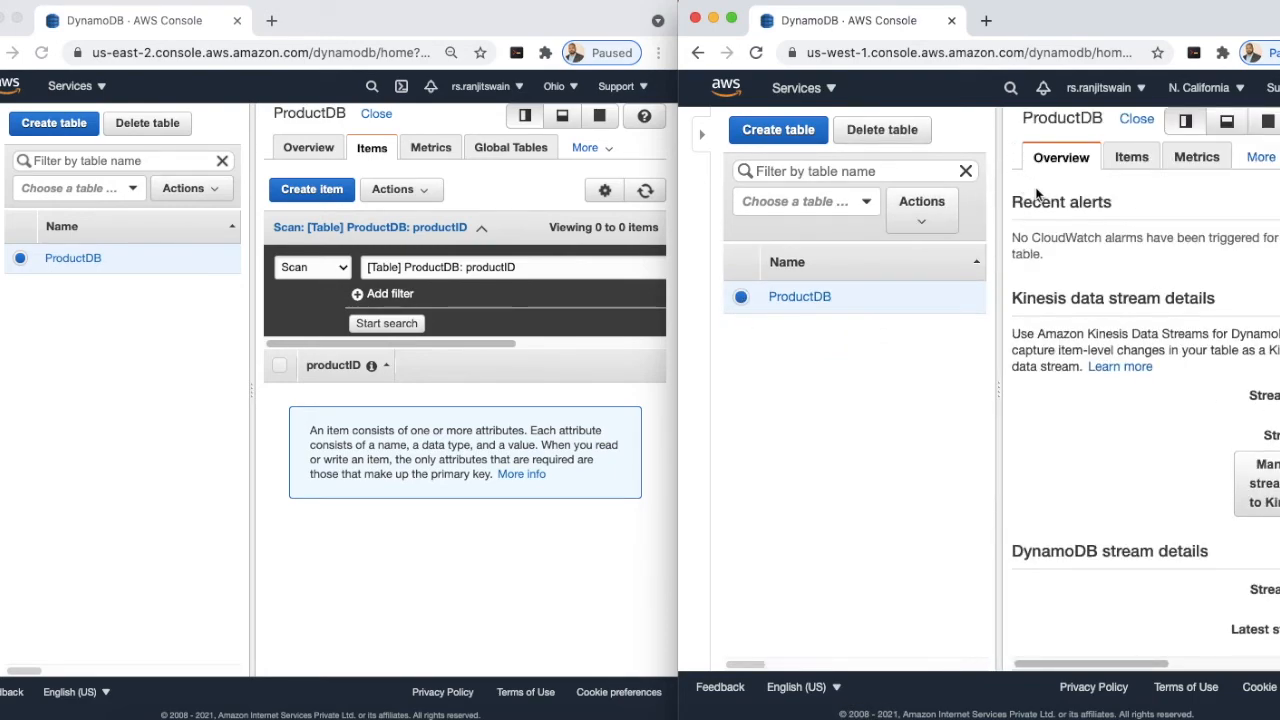
left_click(1129, 160)
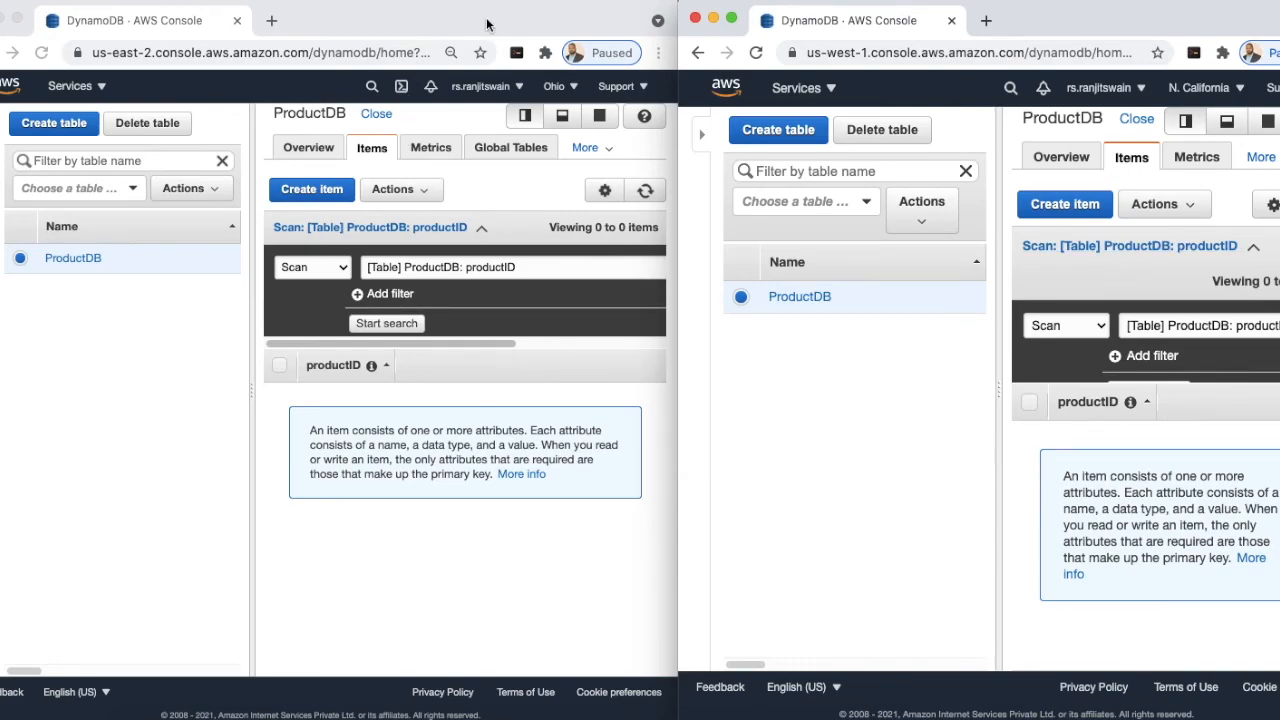
- Shift the Ohio and N. California console windows sideways and widen the N. California window to show more of its table details
left_click_drag(494, 26, 368, 25)
left_click_drag(1075, 18, 952, 4)
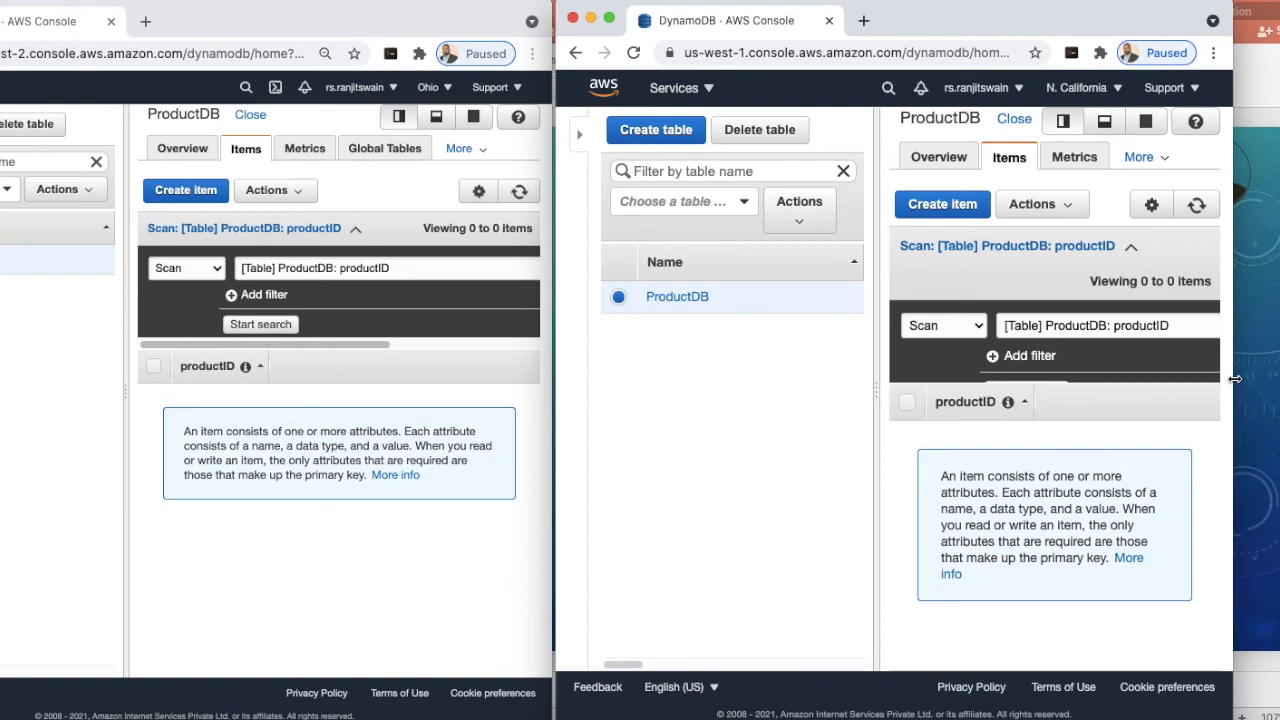
left_click_drag(1233, 384, 1279, 384)
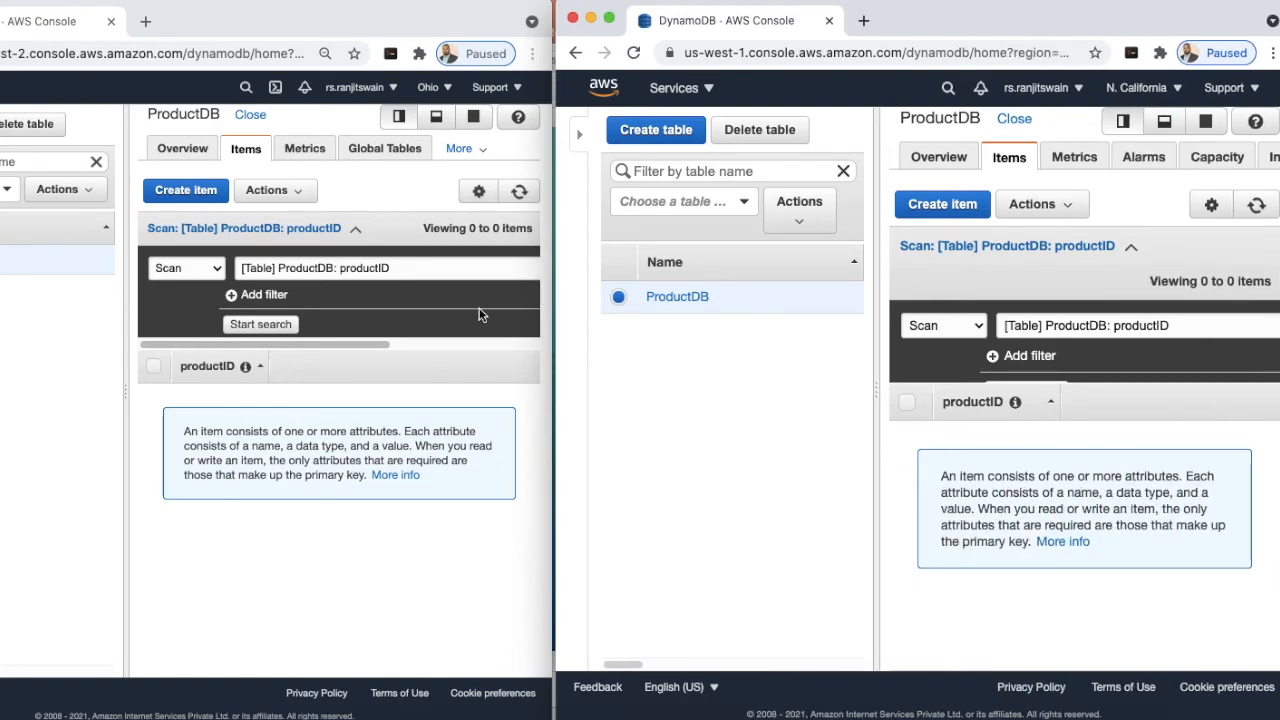
- Start a new item in the Ohio ProductDB table with productID 1
left_click(188, 193)
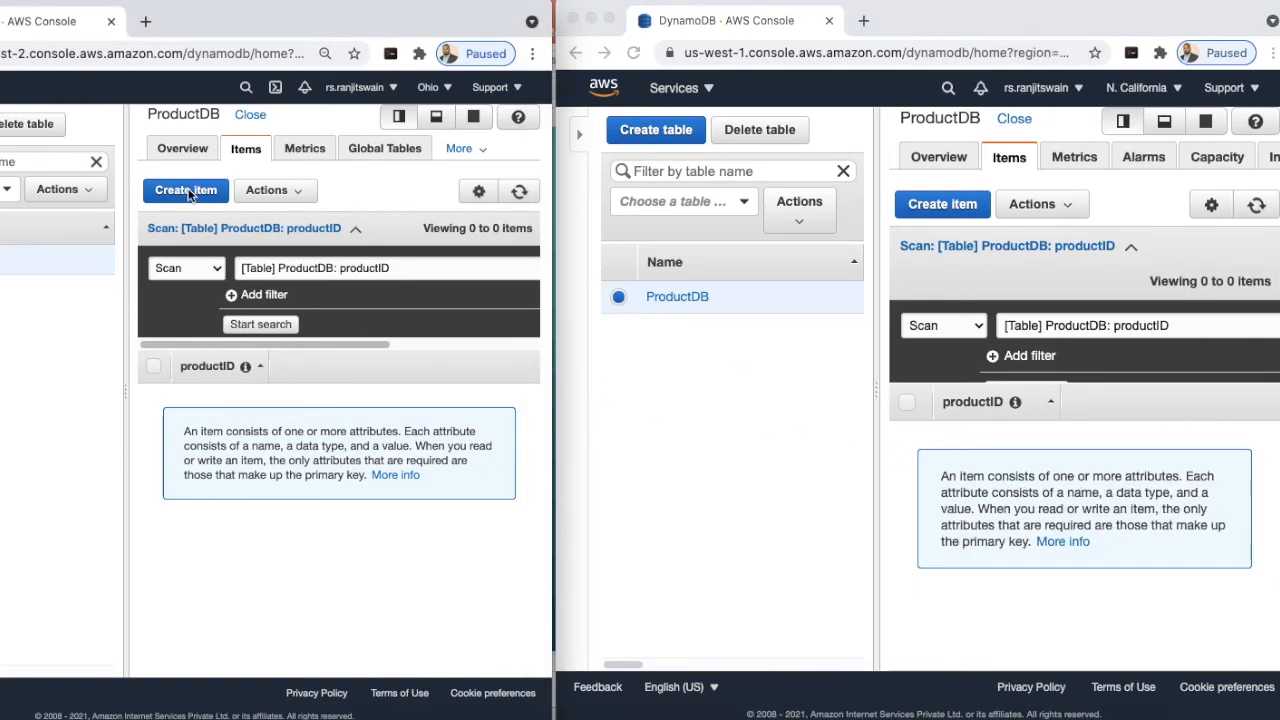
left_click(188, 193)
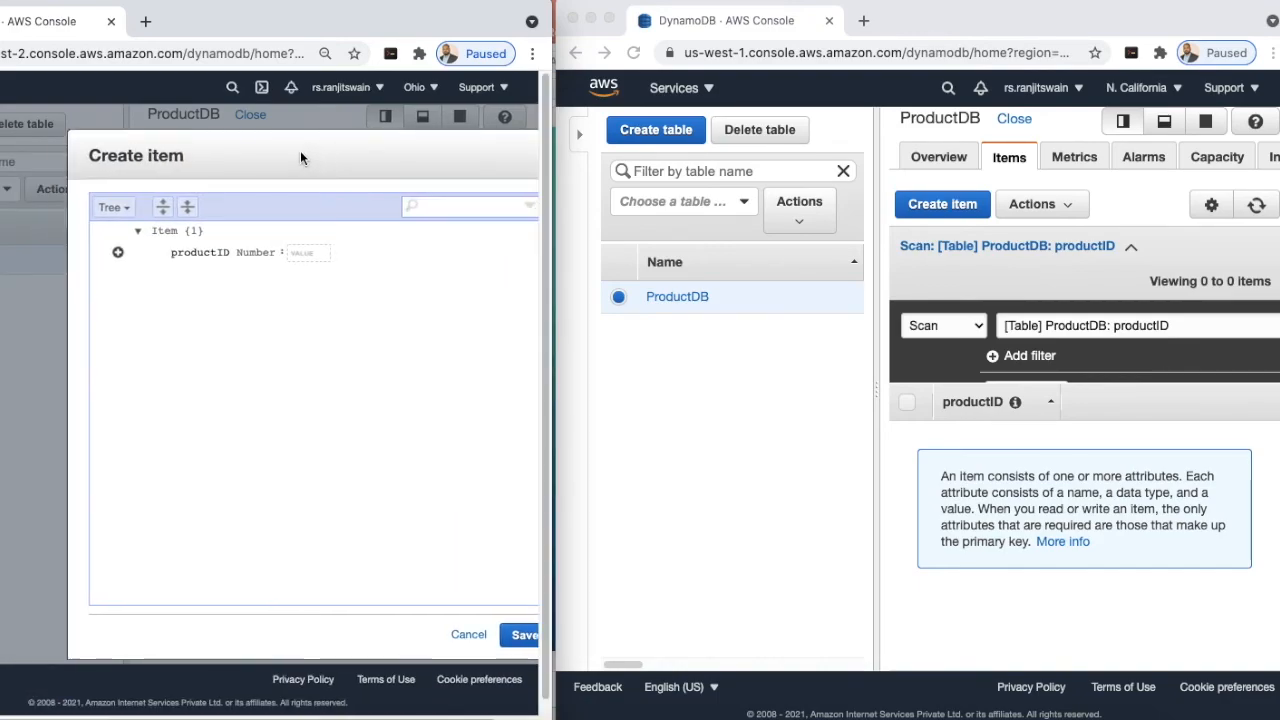
left_click(232, 245)
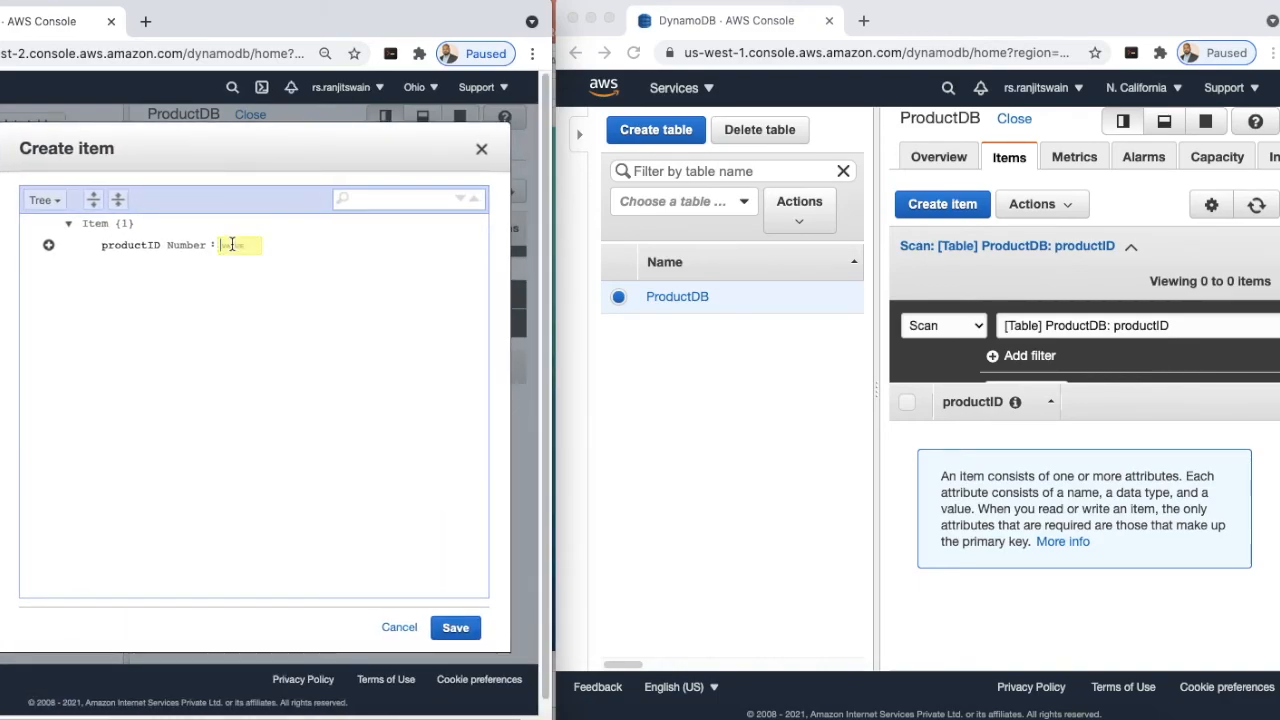
type("1")
- Append a String attribute ProductName with the value LED Bulb, save the item, and refresh the N. California replica's items
left_click(48, 245)
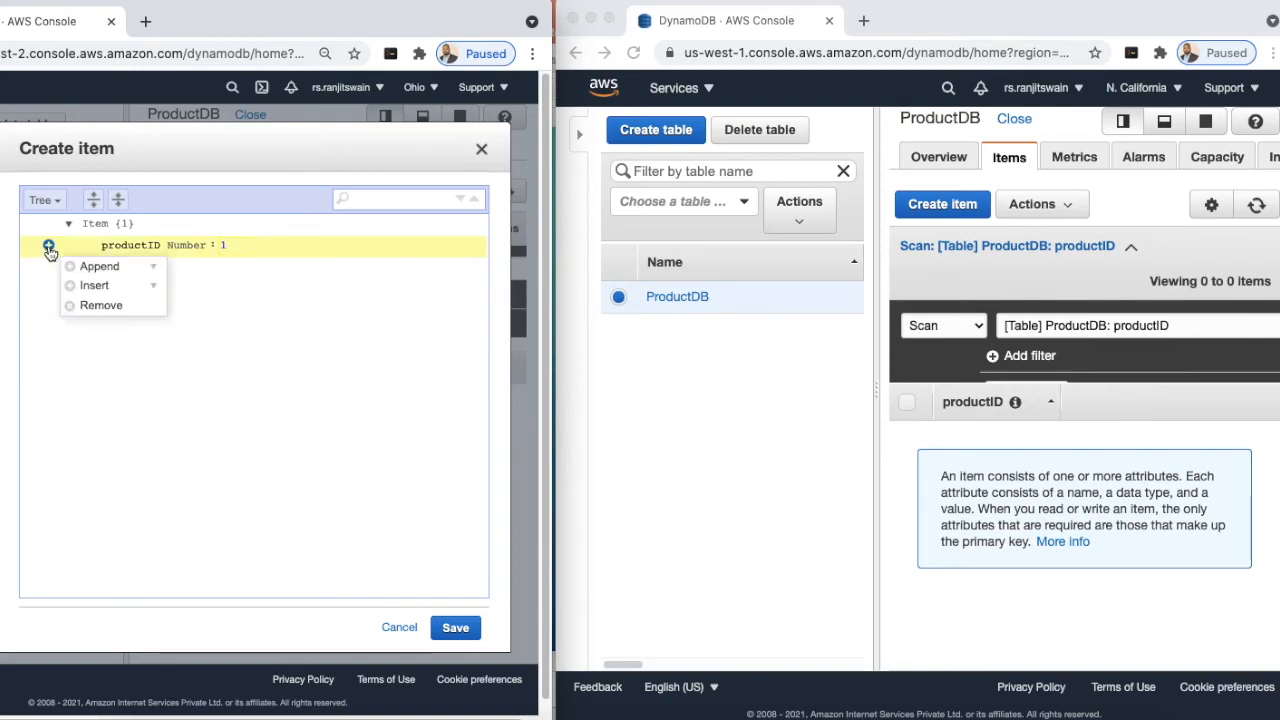
left_click(150, 268)
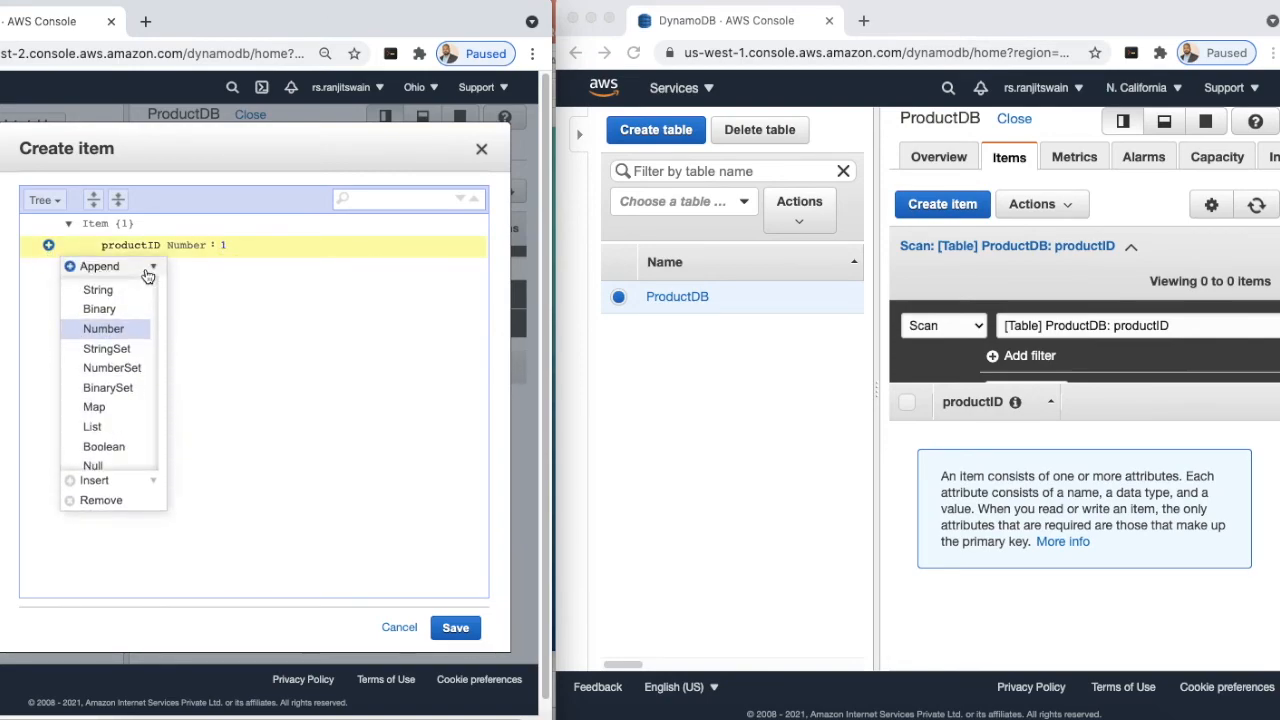
left_click(100, 291)
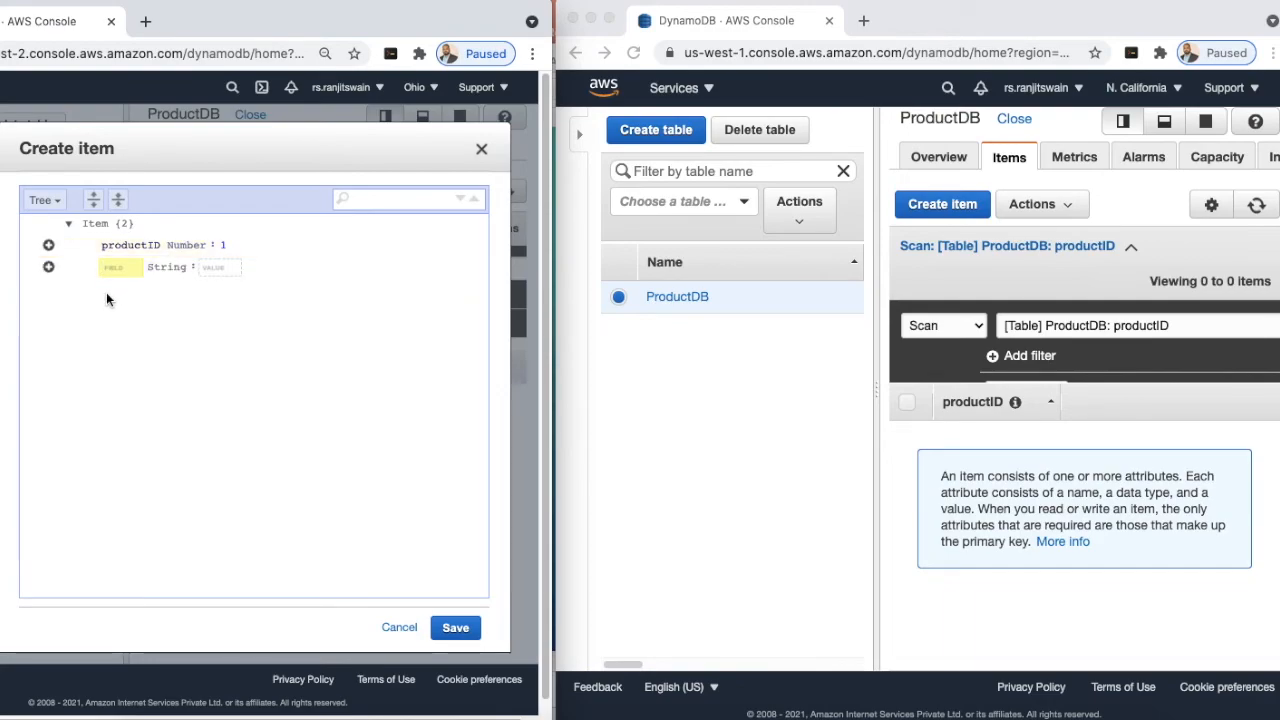
type("Pro")
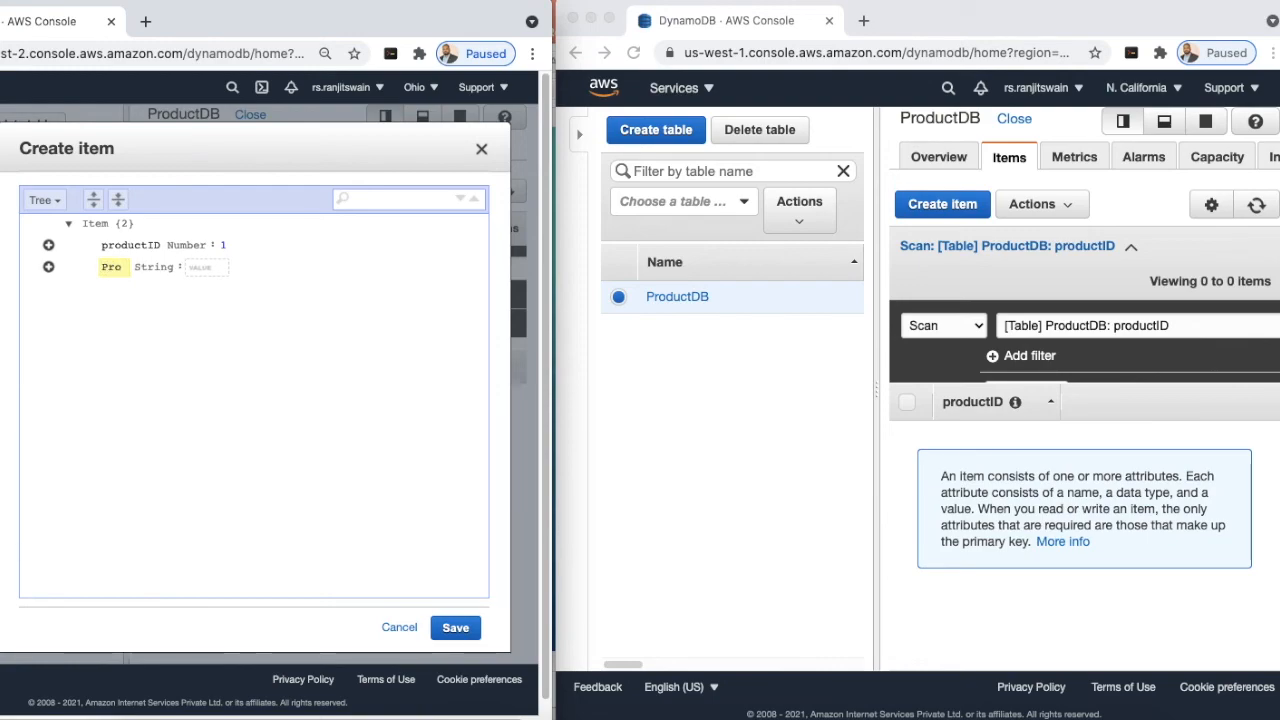
type("ductName")
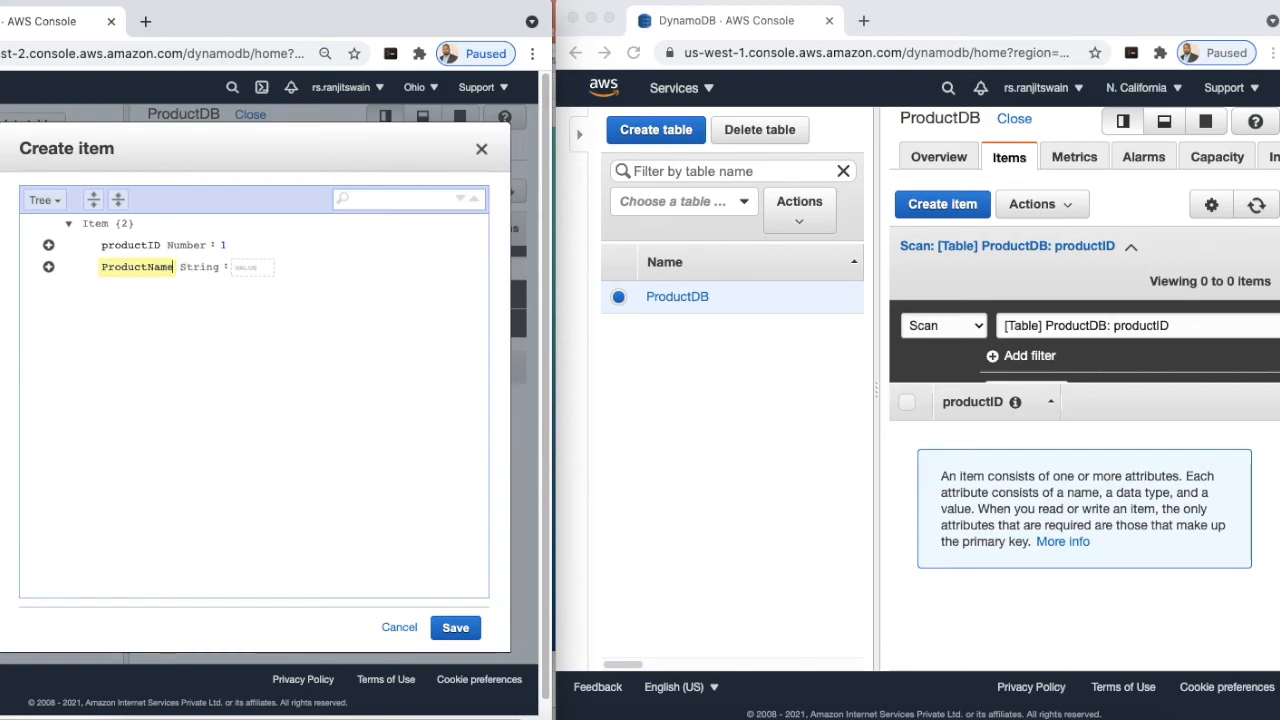
key("Tab")
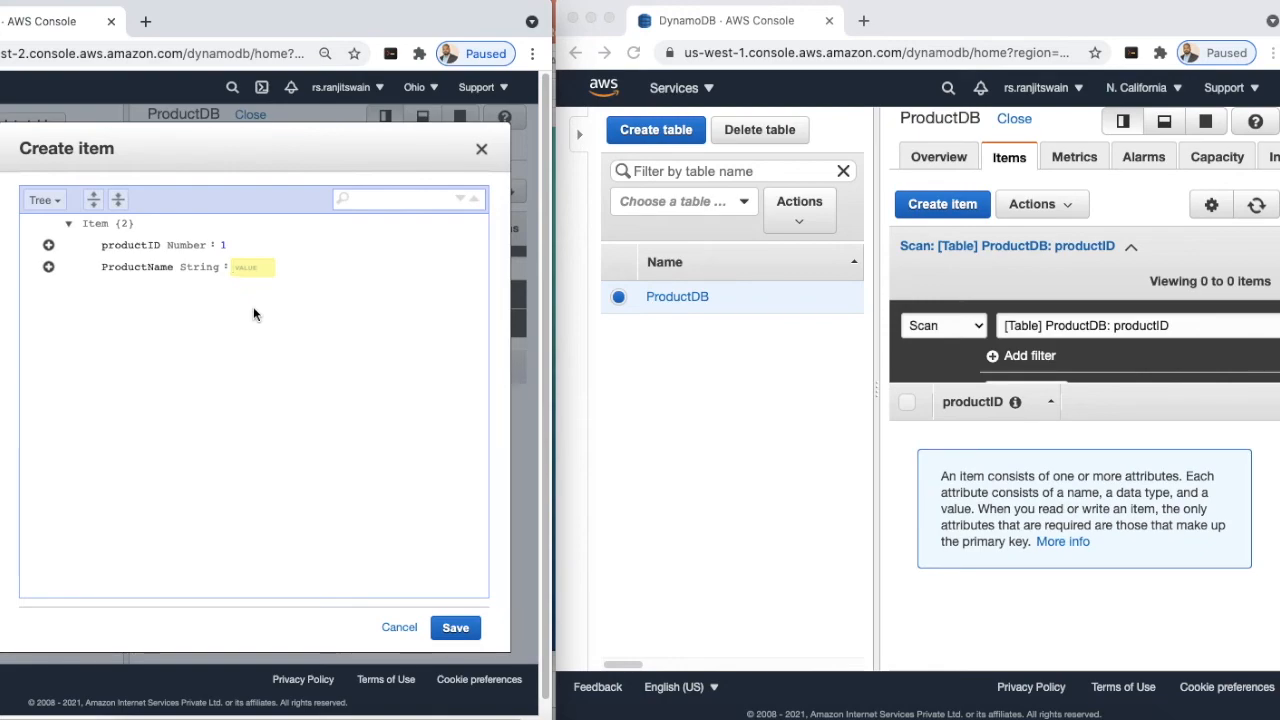
type("LED Bulb")
left_click(458, 631)
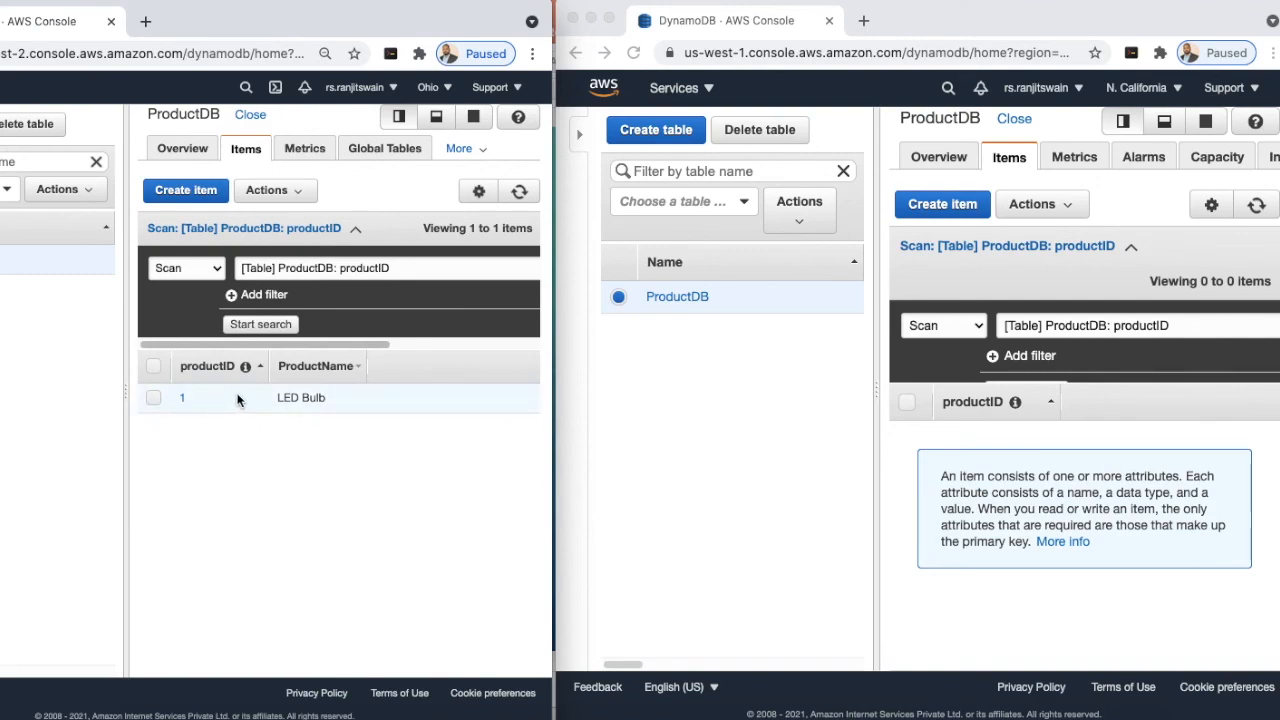
left_click(1257, 205)
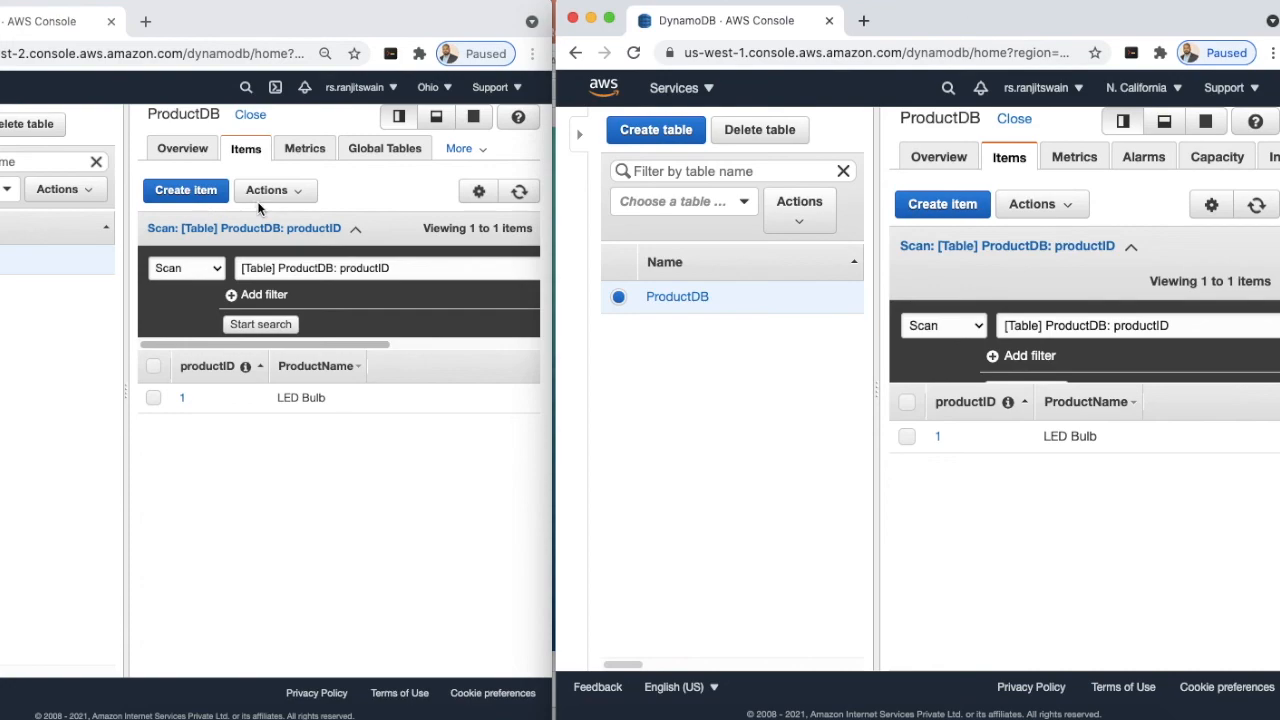
- Create a second item in the Ohio ProductDB table with productID 2 and a String attribute ProductName set to Fan
left_click(176, 191)
left_click(183, 190)
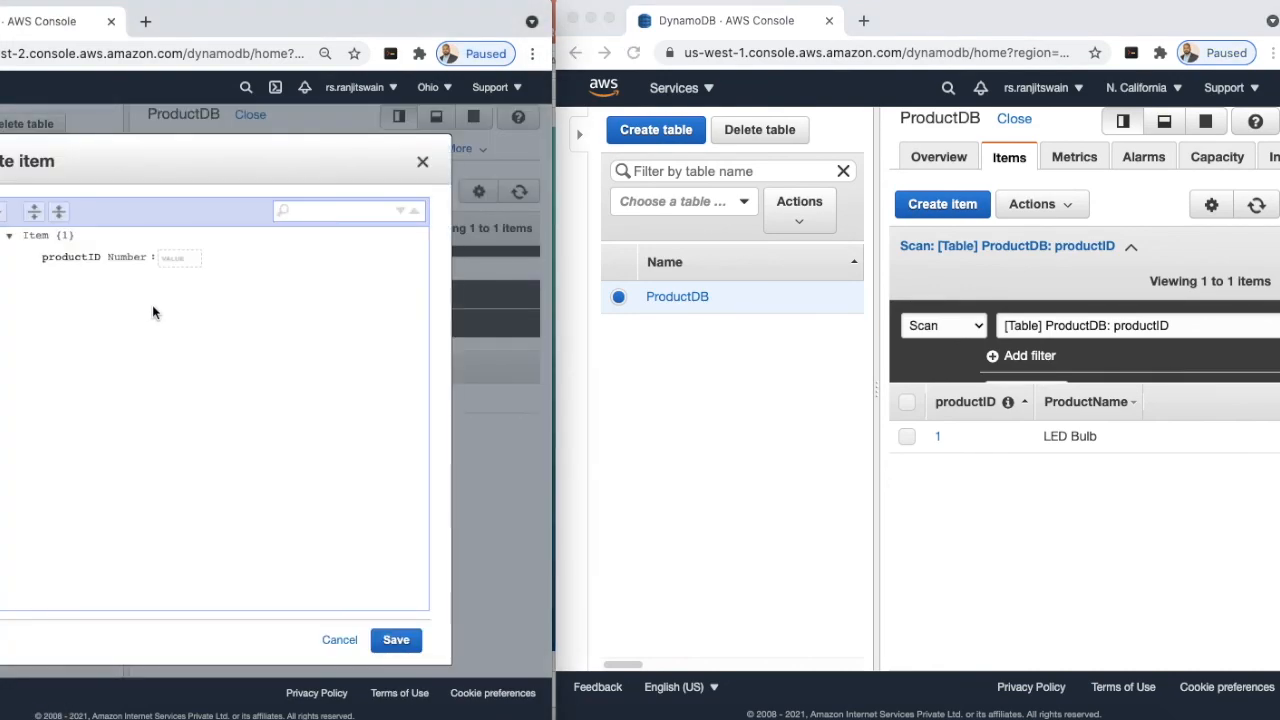
type("2")
left_click(1, 259)
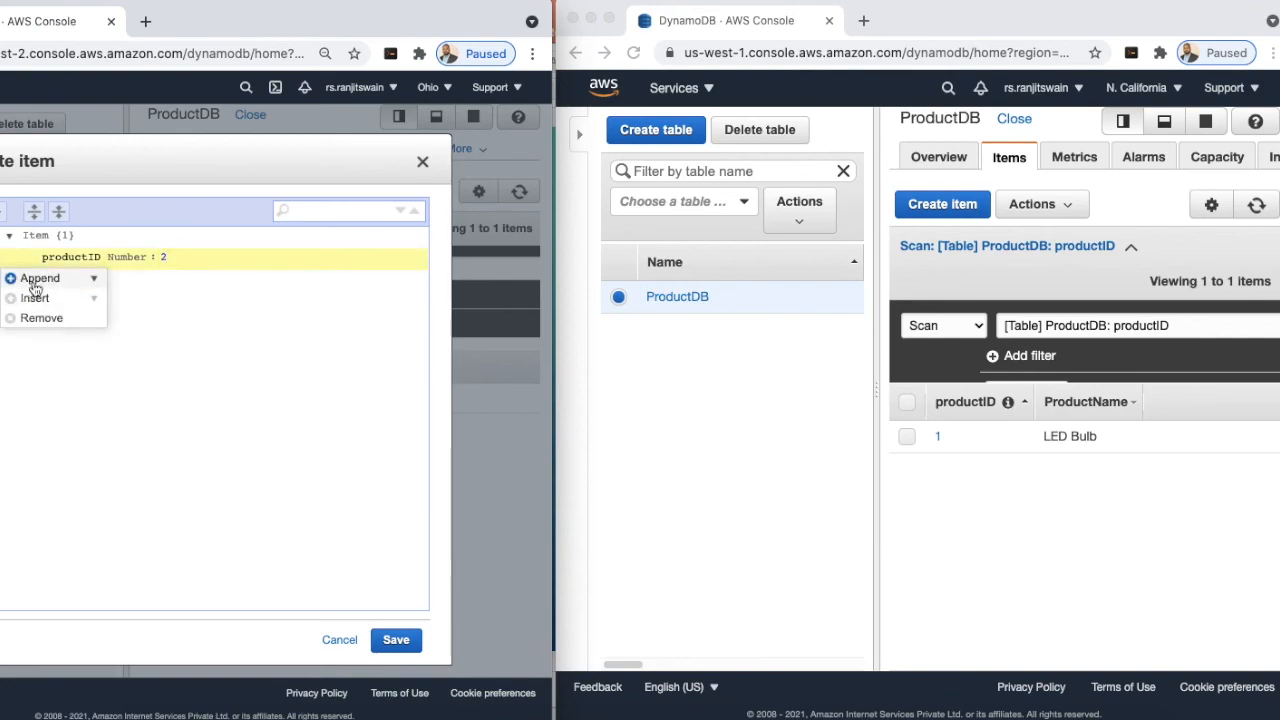
left_click(44, 285)
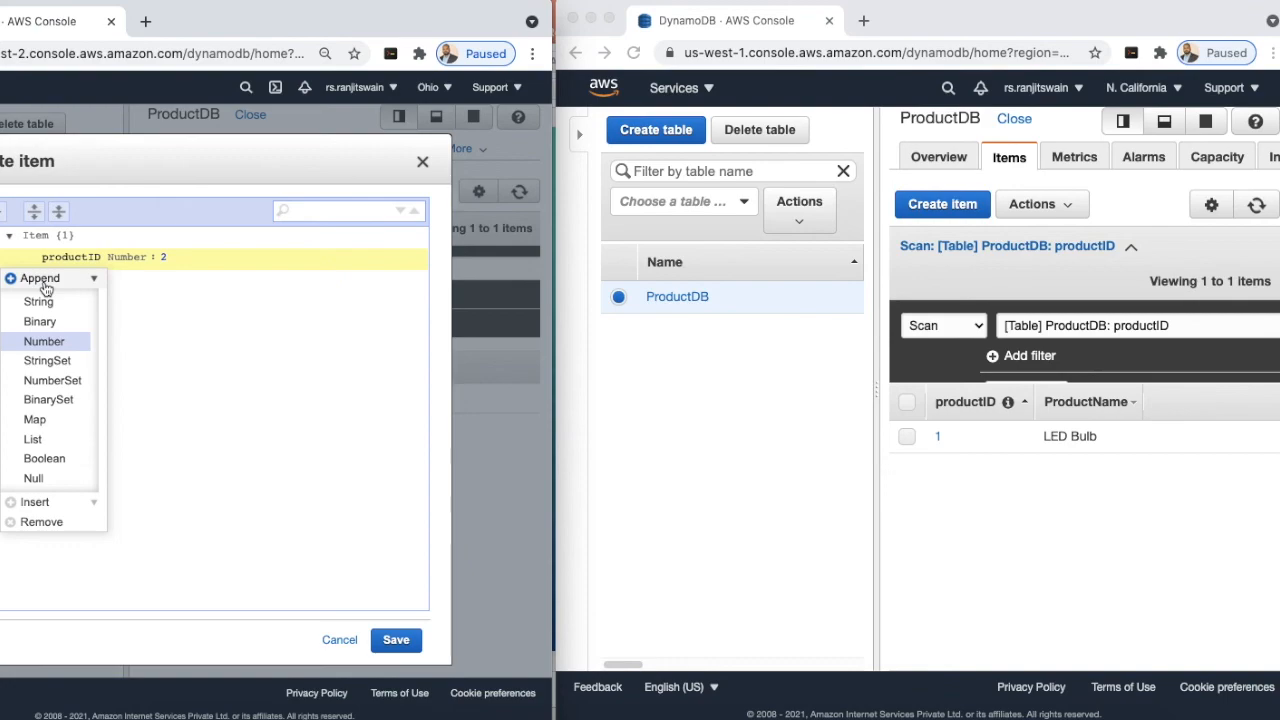
left_click(55, 305)
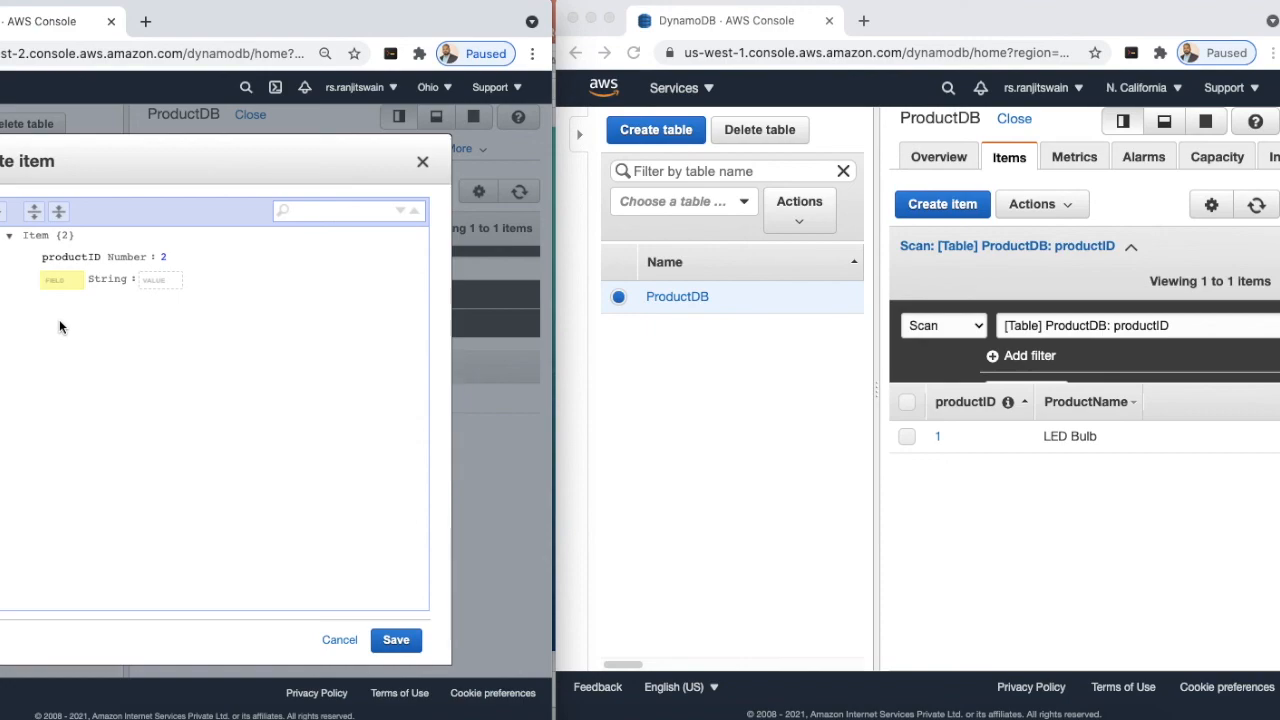
type("ProductName")
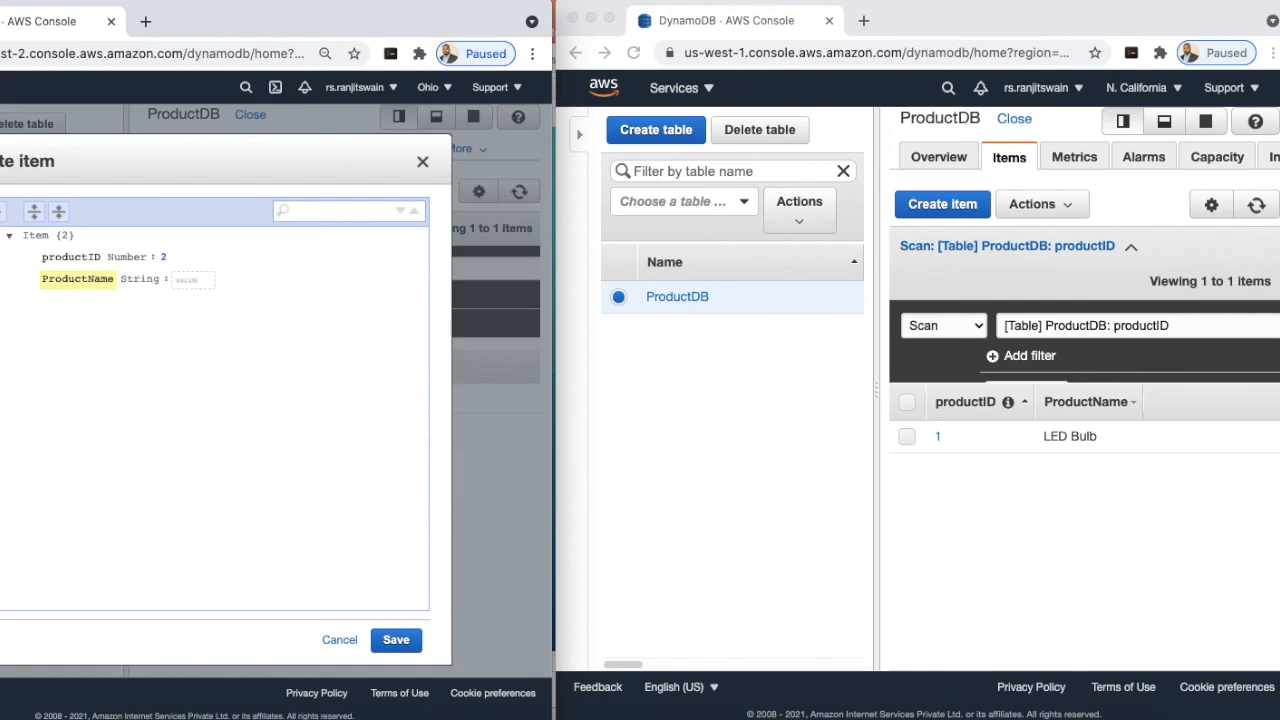
left_click(182, 281)
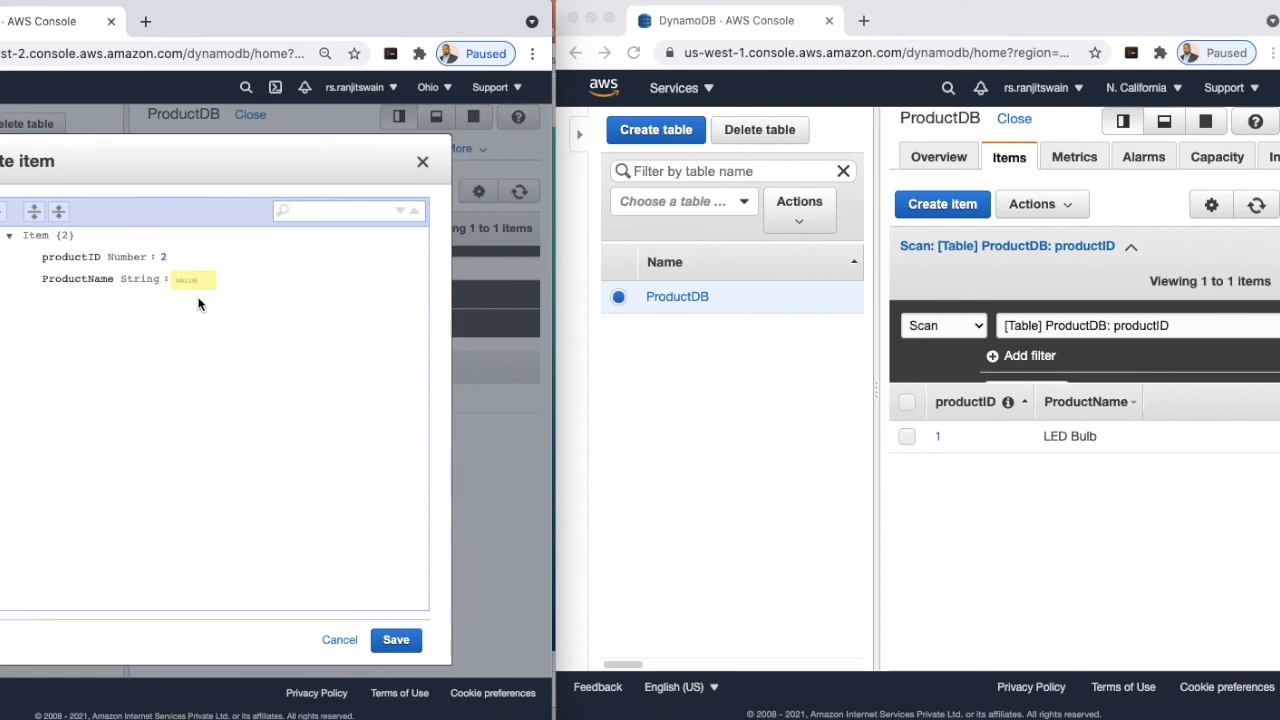
type("Pan")
left_click(403, 642)
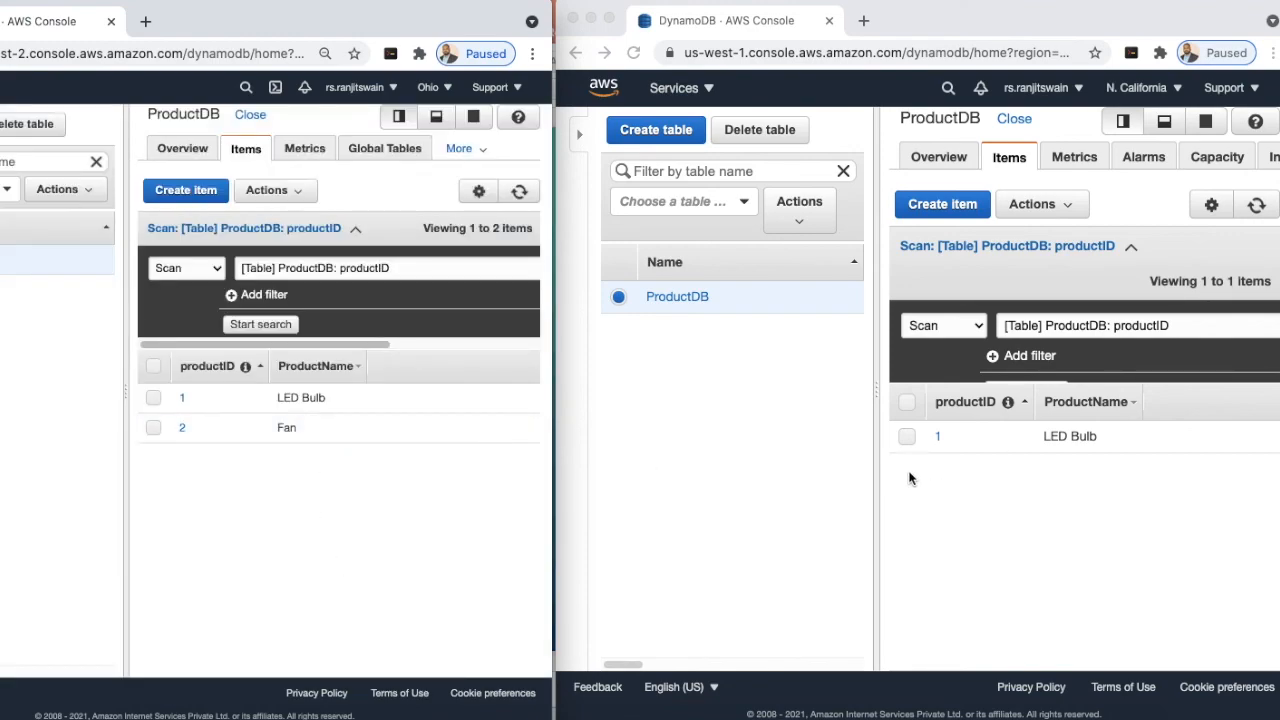
- Refresh the N. California ProductDB items to check the replication of the second item
left_click(1264, 206)
left_click(1260, 206)
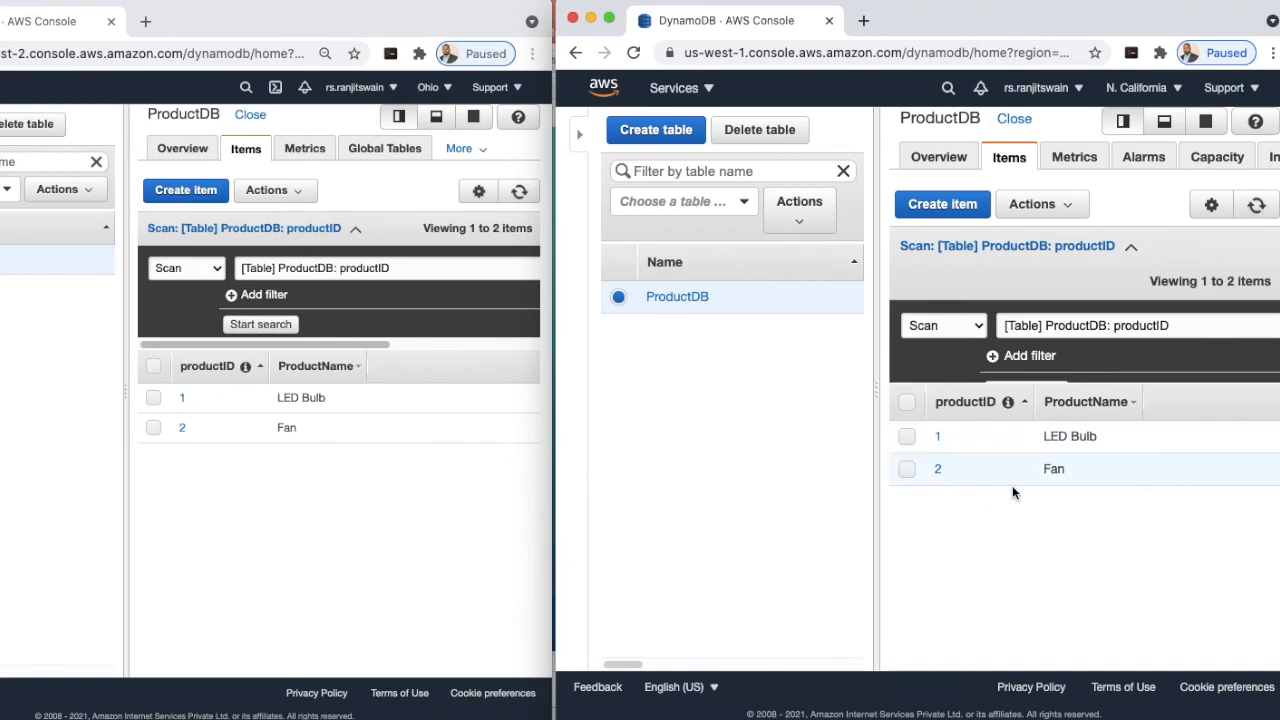
key("super+Tab")
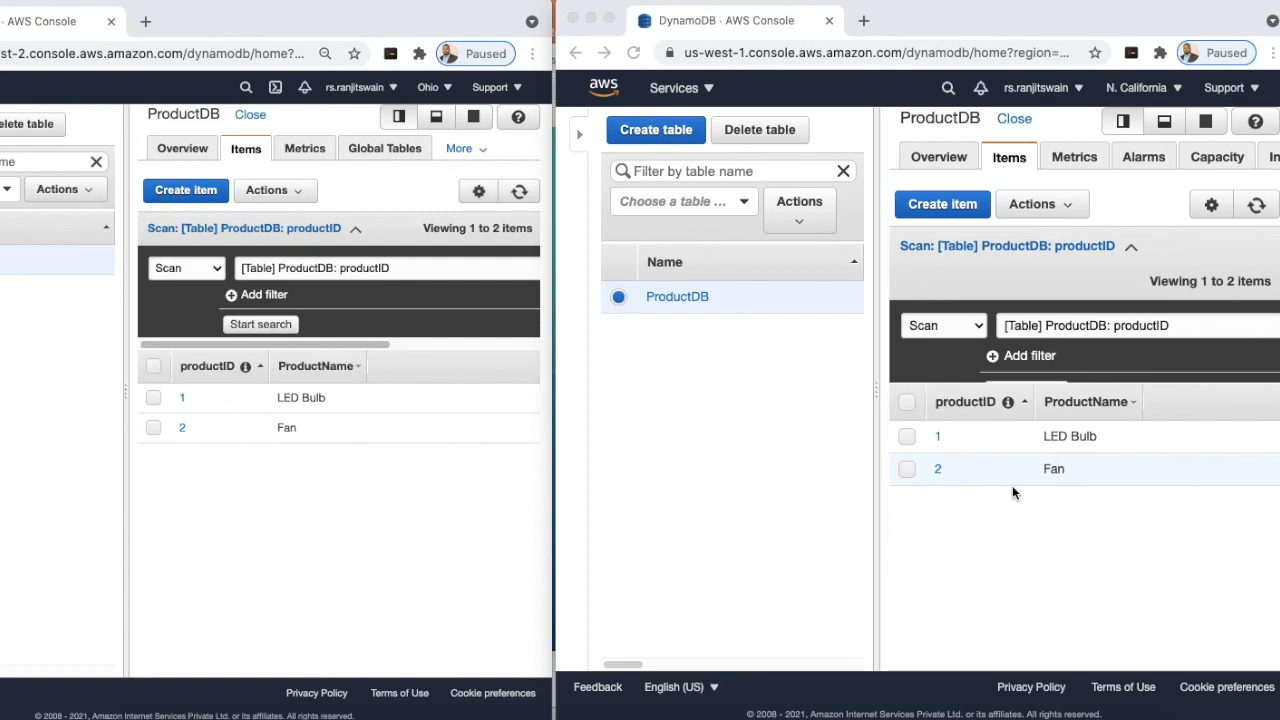
left_click(1012, 485)
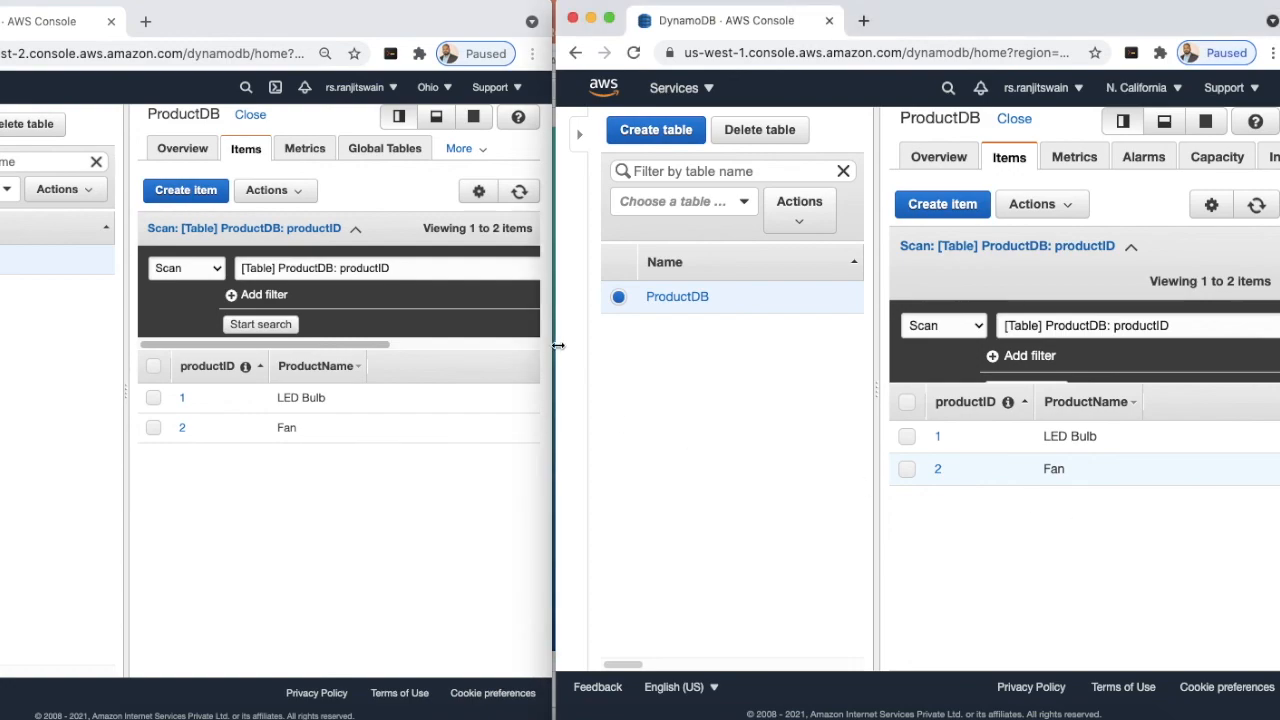